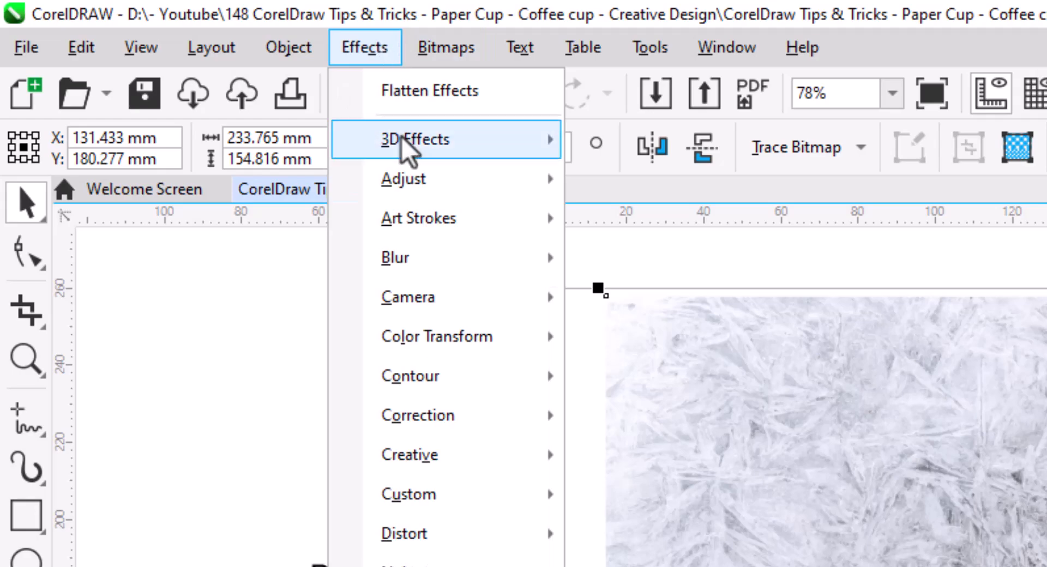
# - Reset the texture bitmap's color adjustment settings, then apply a brightness of 20 and a contrast of 12
pyautogui.moveTo(412, 180)
pyautogui.click(665, 222)
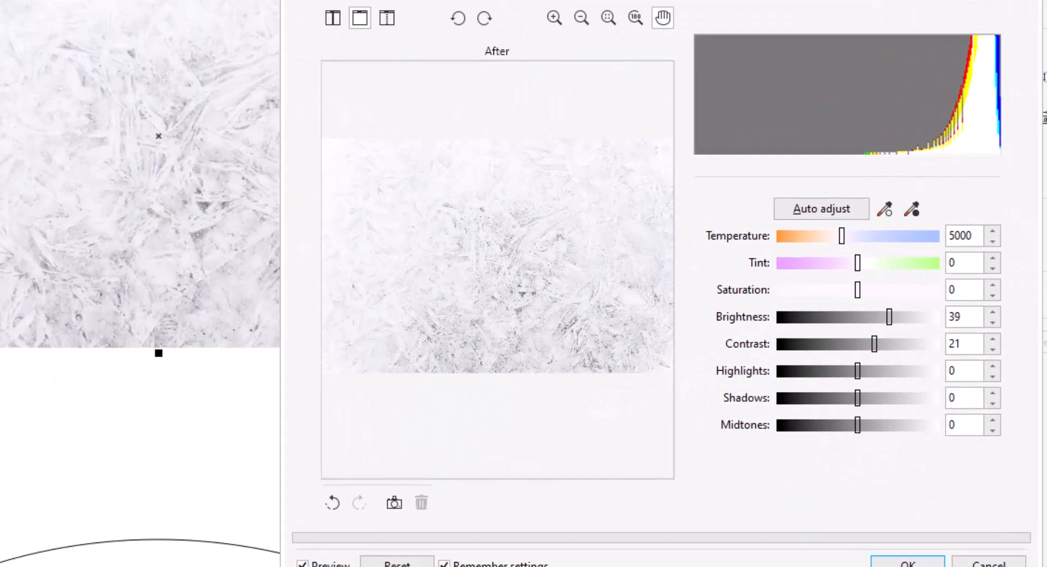
pyautogui.click(397, 564)
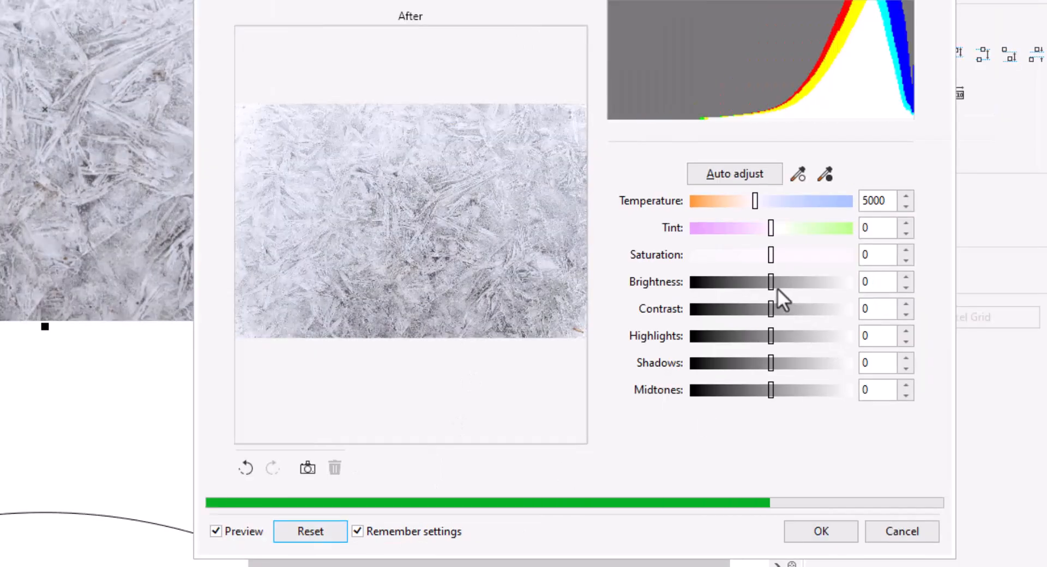
pyautogui.moveTo(773, 284); pyautogui.dragTo(788, 283)
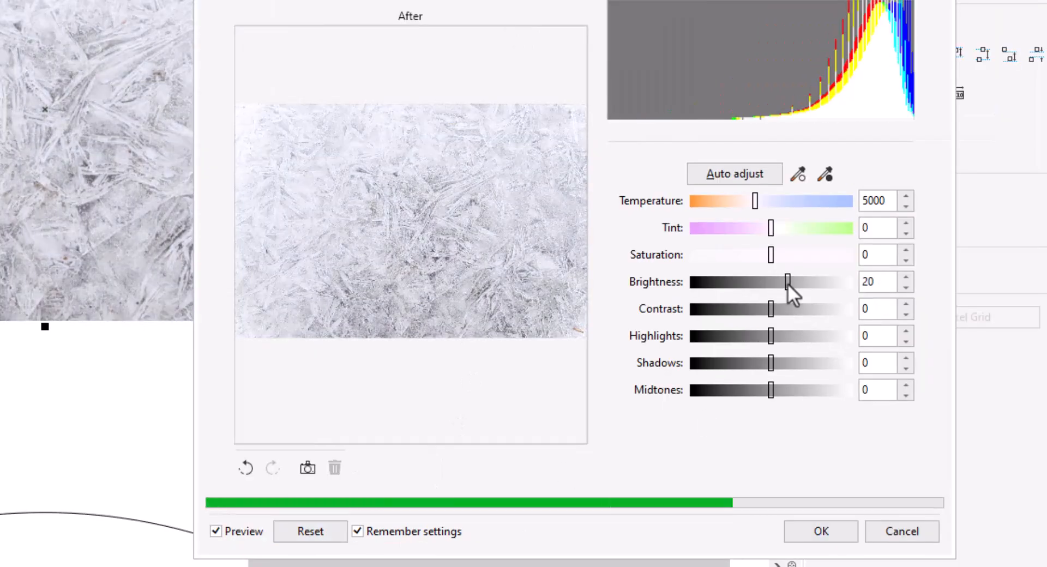
pyautogui.moveTo(771, 308); pyautogui.dragTo(781, 310)
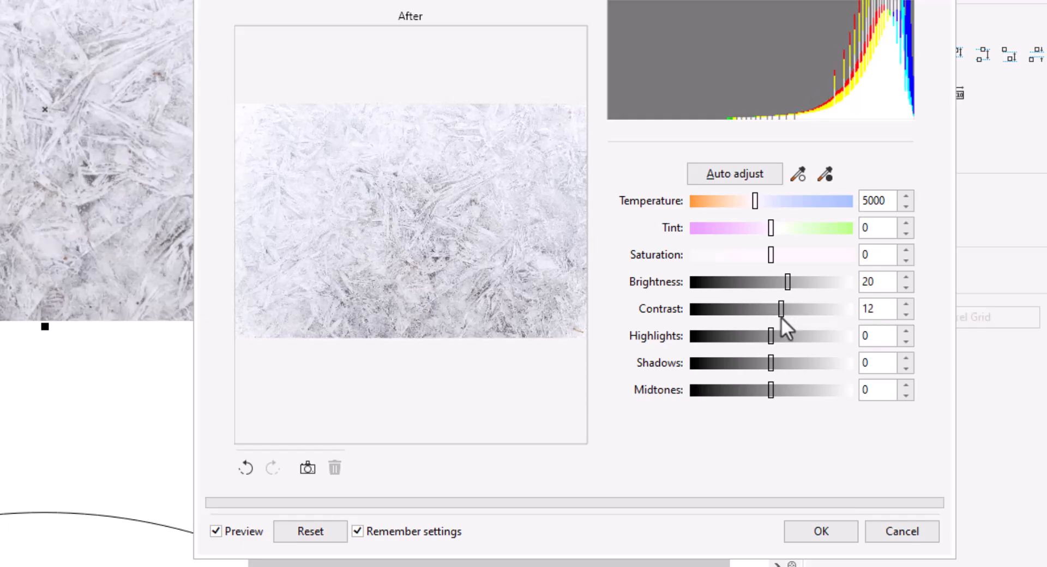
pyautogui.click(821, 531)
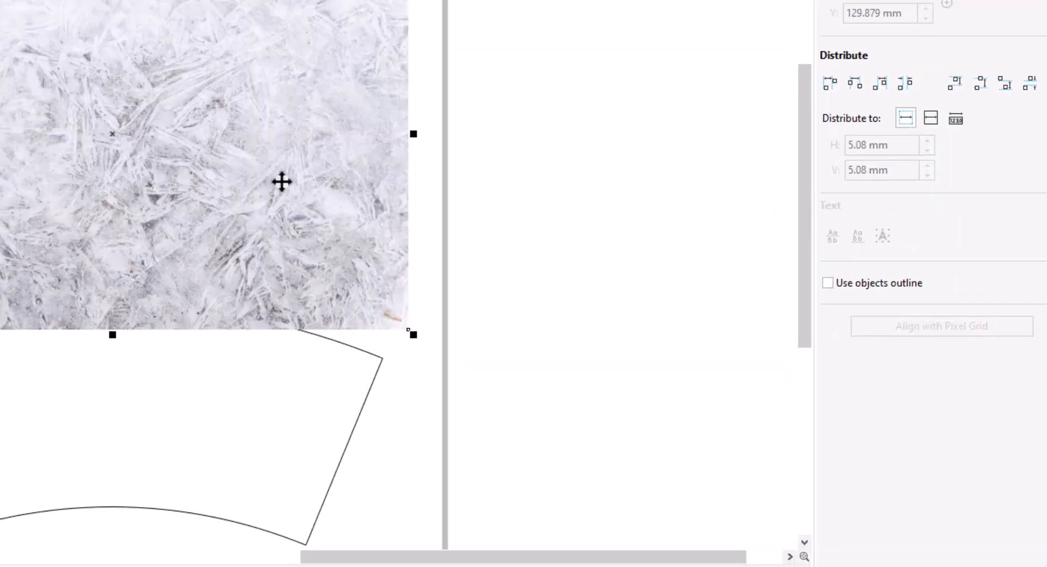
# - Send the texture bitmap to the back so it lies behind the navy rectangle
pyautogui.rightClick(528, 164)
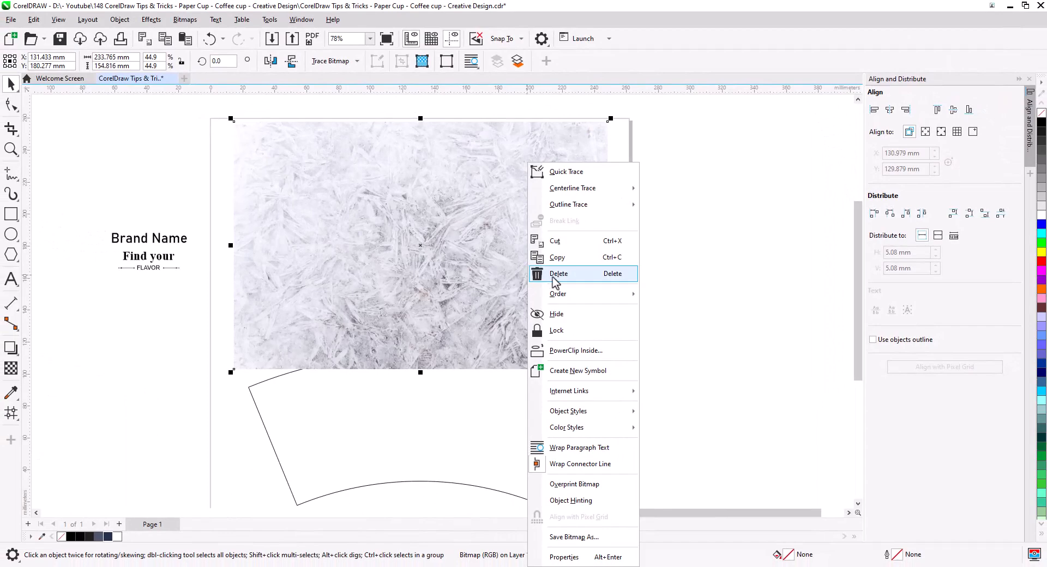
pyautogui.moveTo(562, 294)
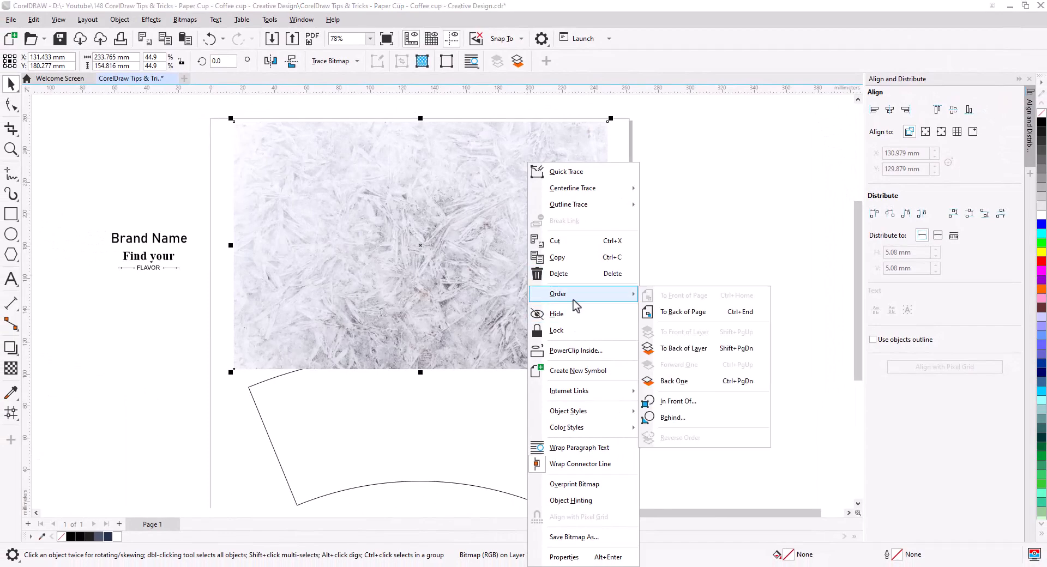
pyautogui.click(692, 298)
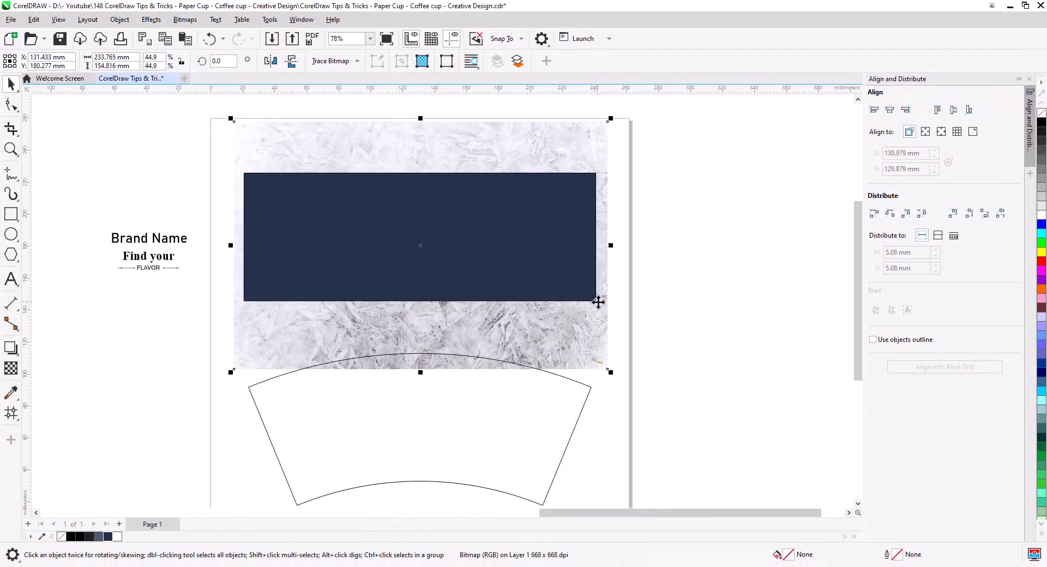
# - Set the texture bitmap's transparency merge mode to Divide
pyautogui.click(11, 369)
pyautogui.click(179, 62)
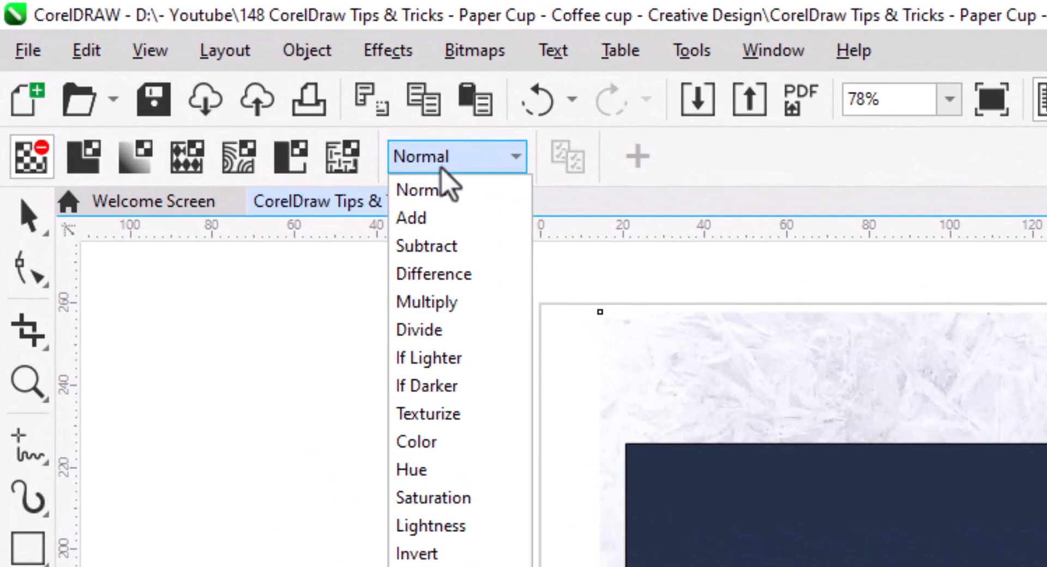
pyautogui.click(462, 332)
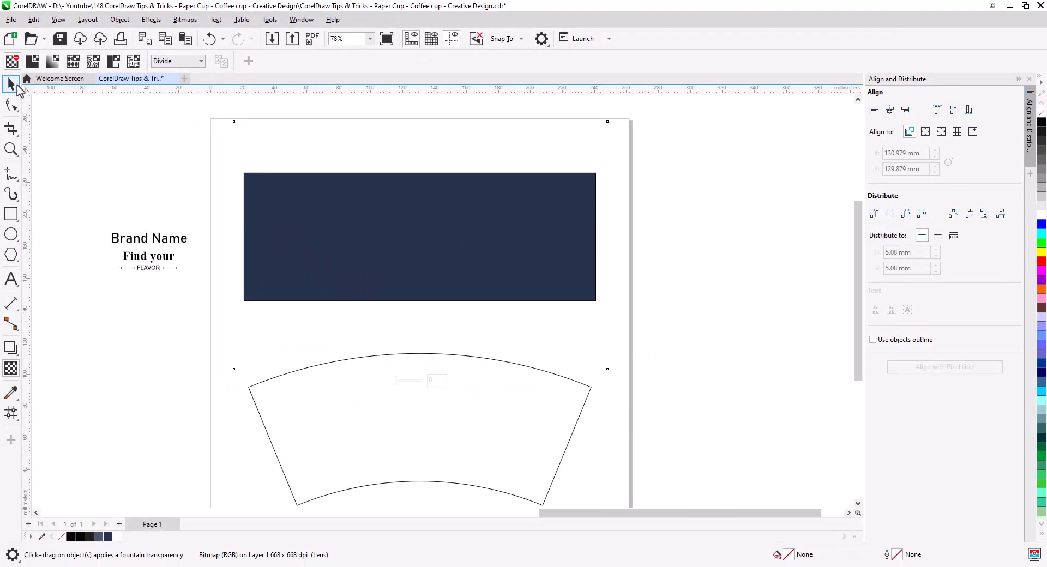
pyautogui.click(17, 84)
# - PowerClip the texture bitmap inside the navy rectangle
pyautogui.rightClick(358, 141)
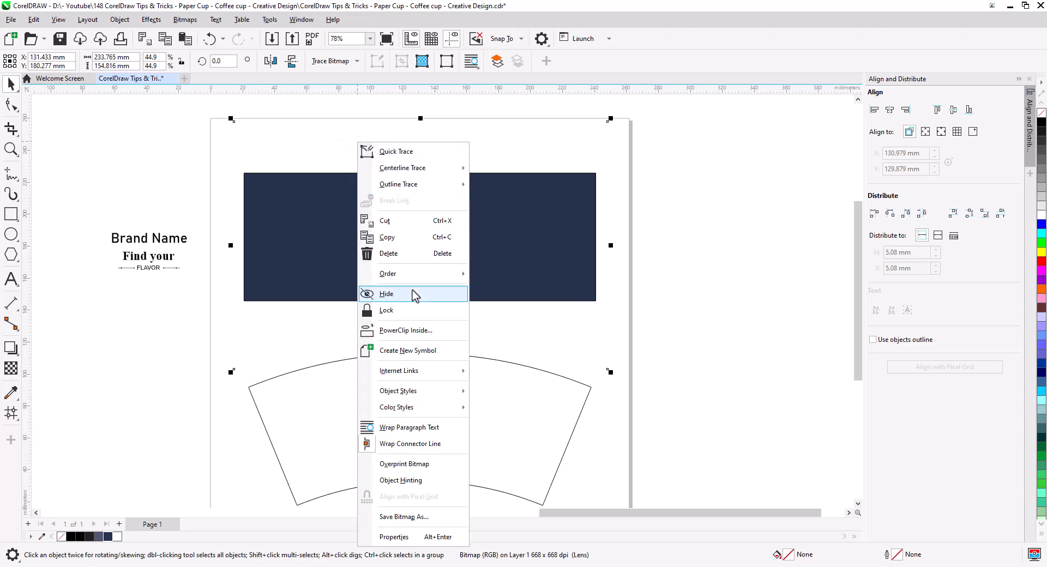
pyautogui.click(421, 331)
pyautogui.click(428, 289)
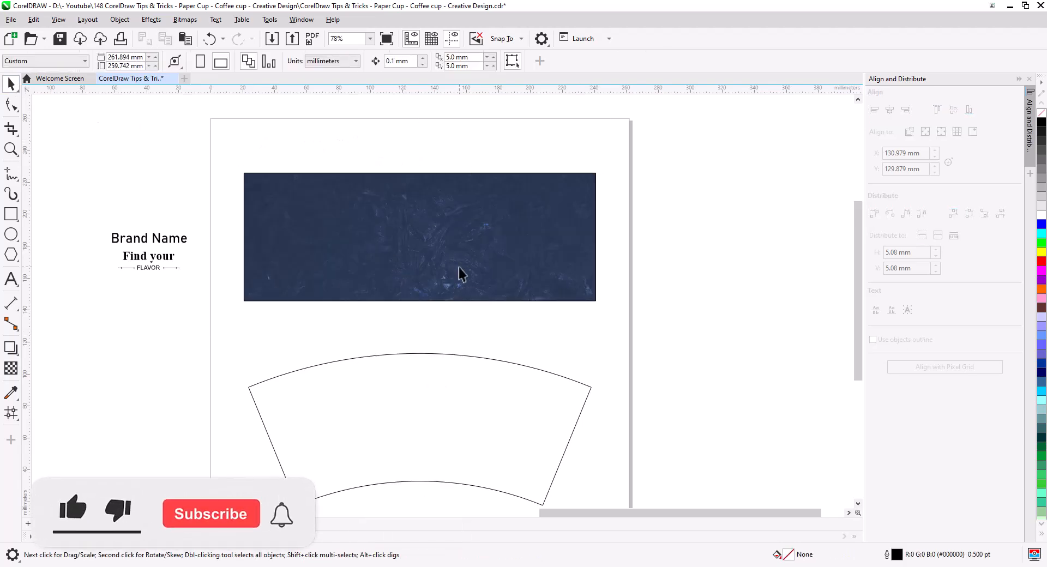
# - Remove the outline from the textured navy rectangle
pyautogui.scroll(5, 466, 282)
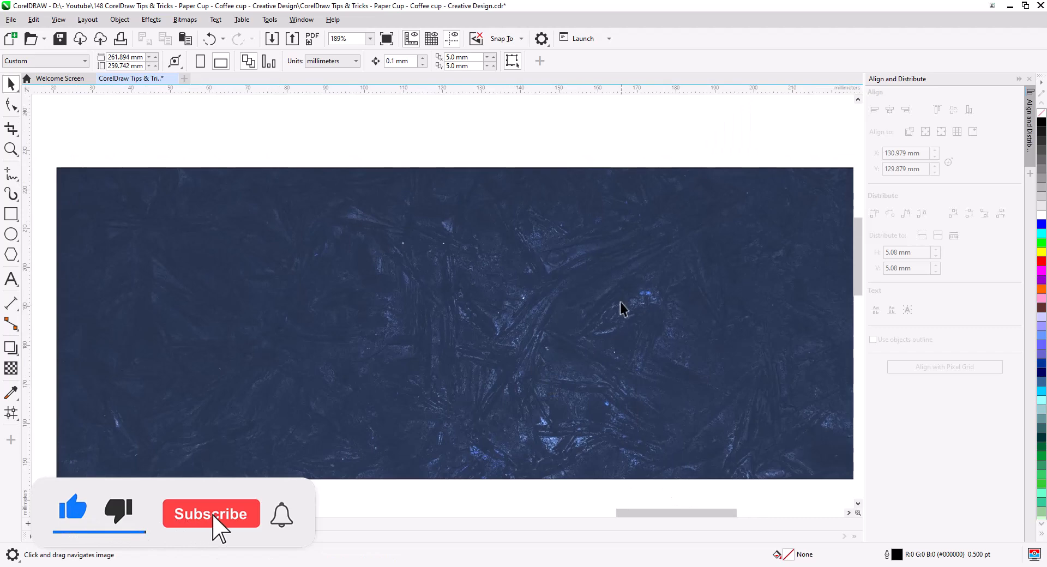
pyautogui.scroll(-3, 496, 299)
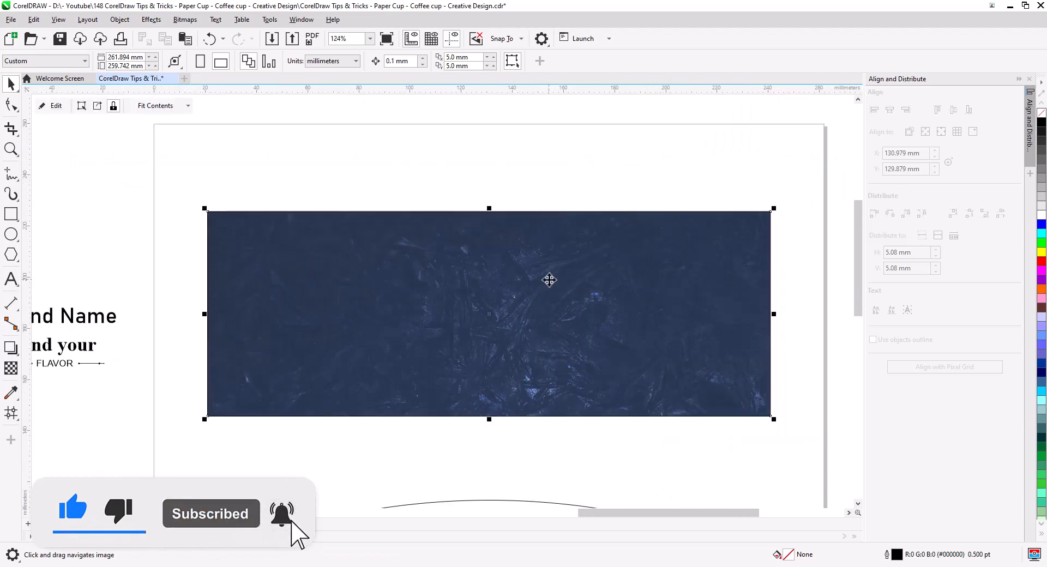
pyautogui.rightClick(1041, 112)
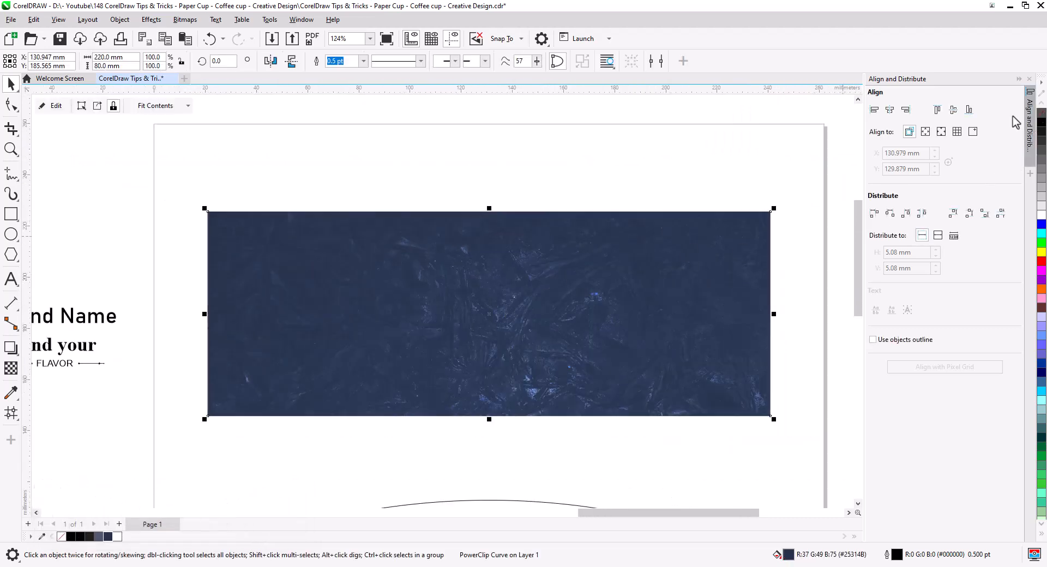
pyautogui.click(718, 158)
# - Set the Freehand tool's smoothing to 83
pyautogui.click(9, 176)
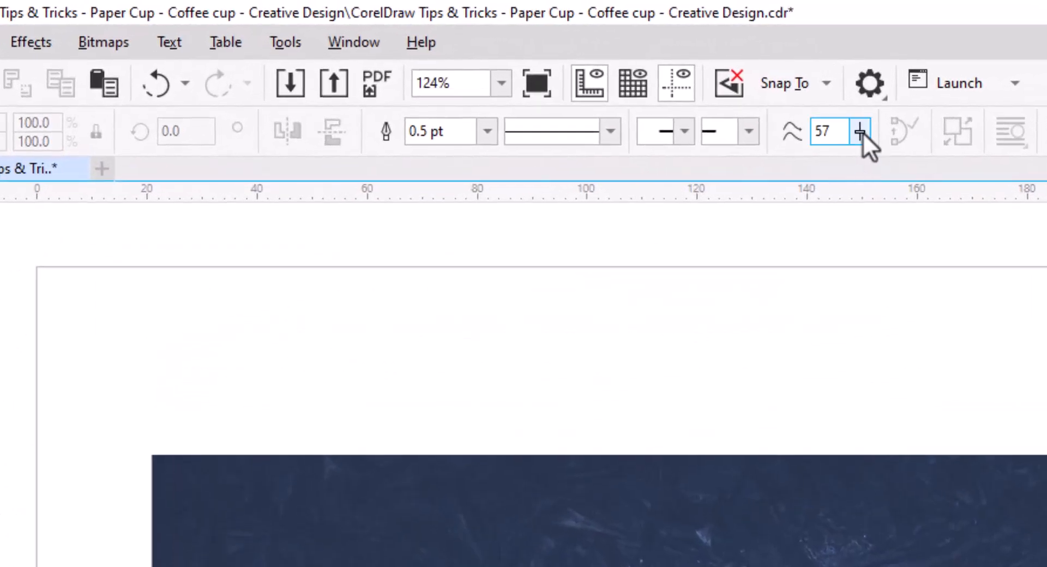
pyautogui.click(861, 133)
pyautogui.moveTo(861, 165); pyautogui.dragTo(889, 165)
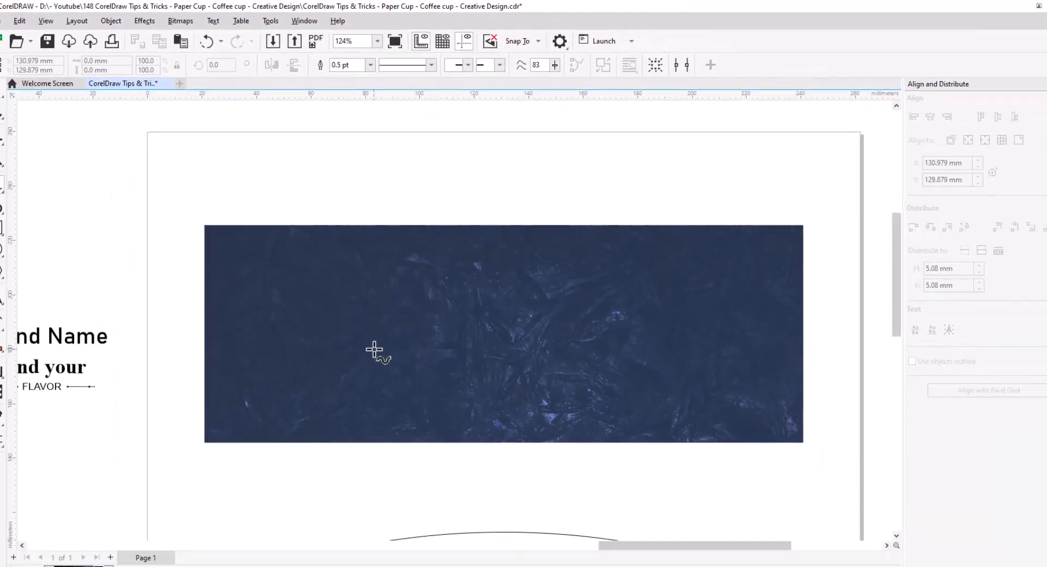
# - Make white the default outline color for new graphic objects in this document
pyautogui.moveTo(374, 351); pyautogui.dragTo(325, 264)
pyautogui.scroll(3, 263, 313)
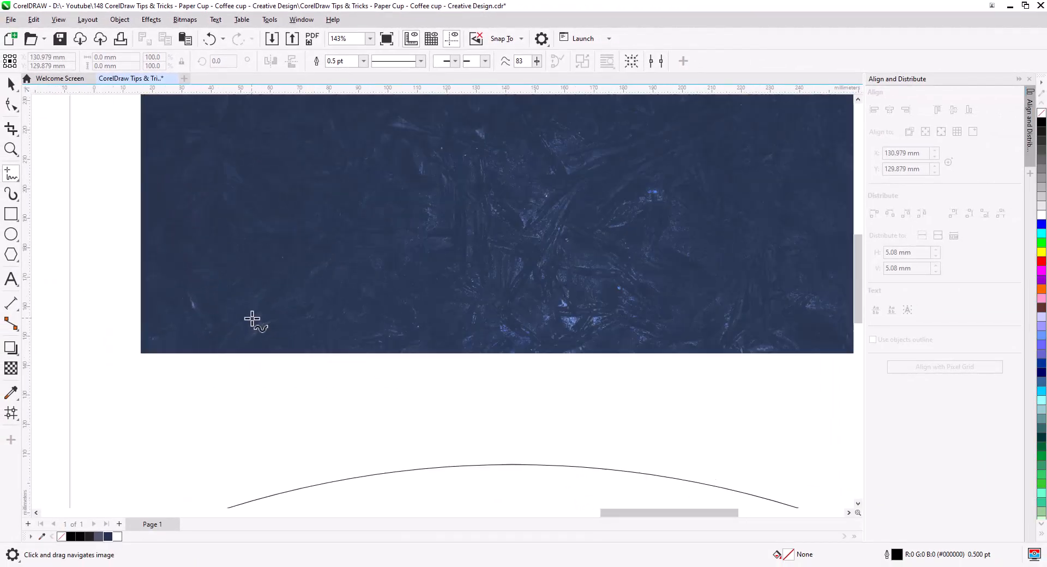
pyautogui.moveTo(266, 278); pyautogui.dragTo(234, 341)
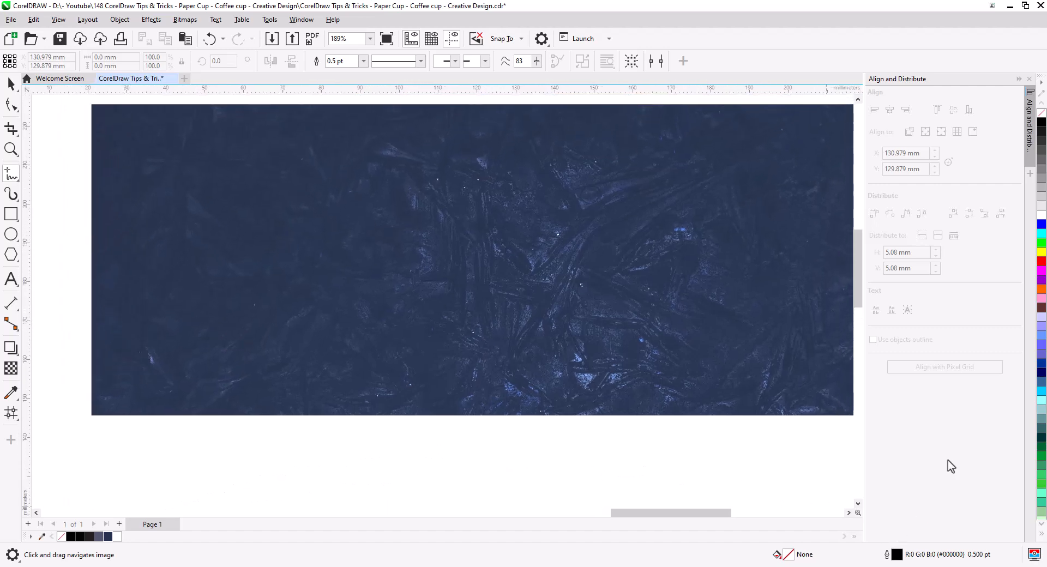
pyautogui.click(1041, 223)
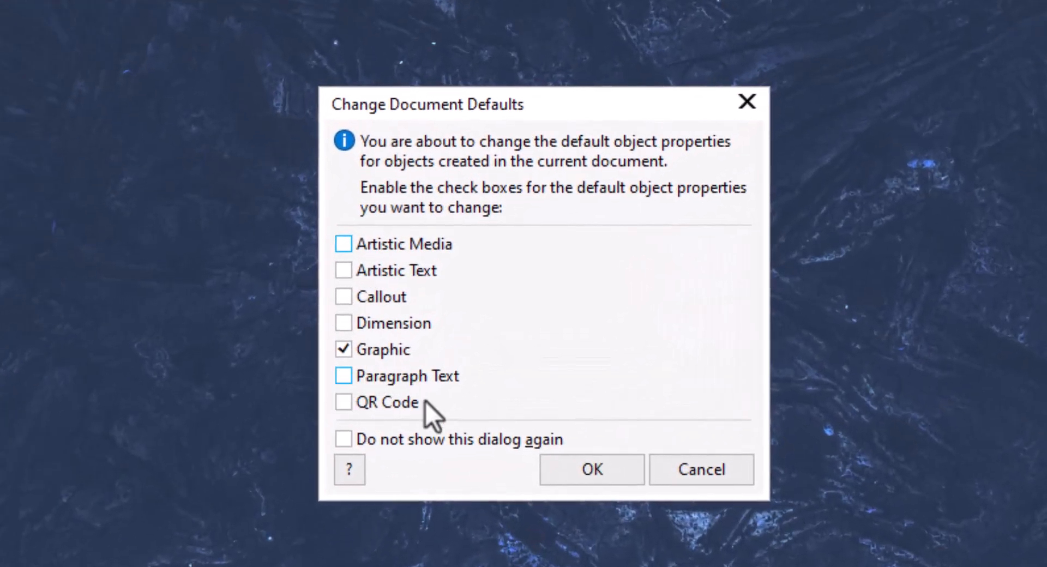
pyautogui.click(587, 468)
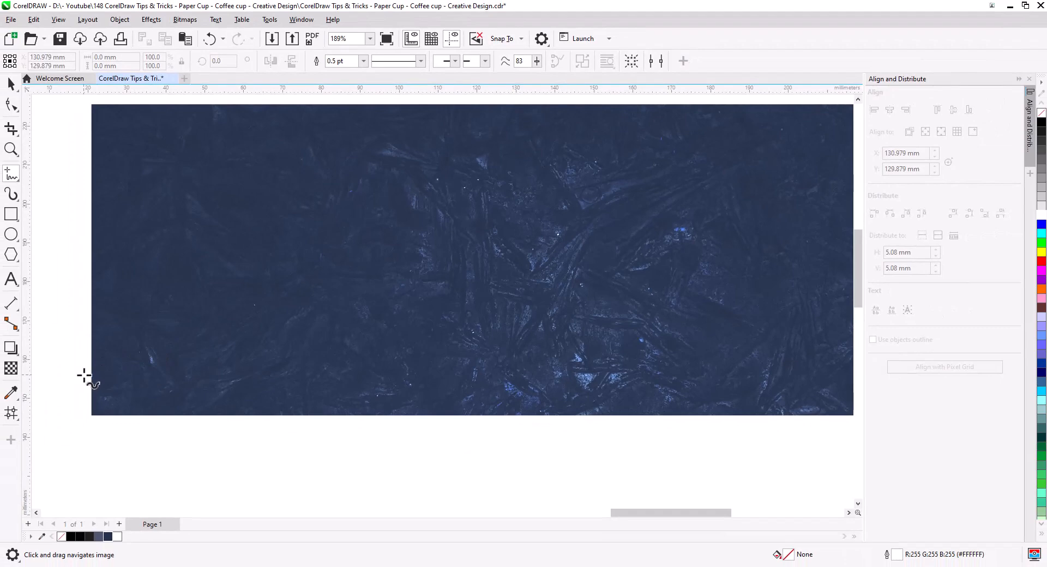
# - Draw flowing freehand curves and spiral curls along the lower part of the navy rectangle across its full width
pyautogui.moveTo(84, 374); pyautogui.dragTo(121, 329)
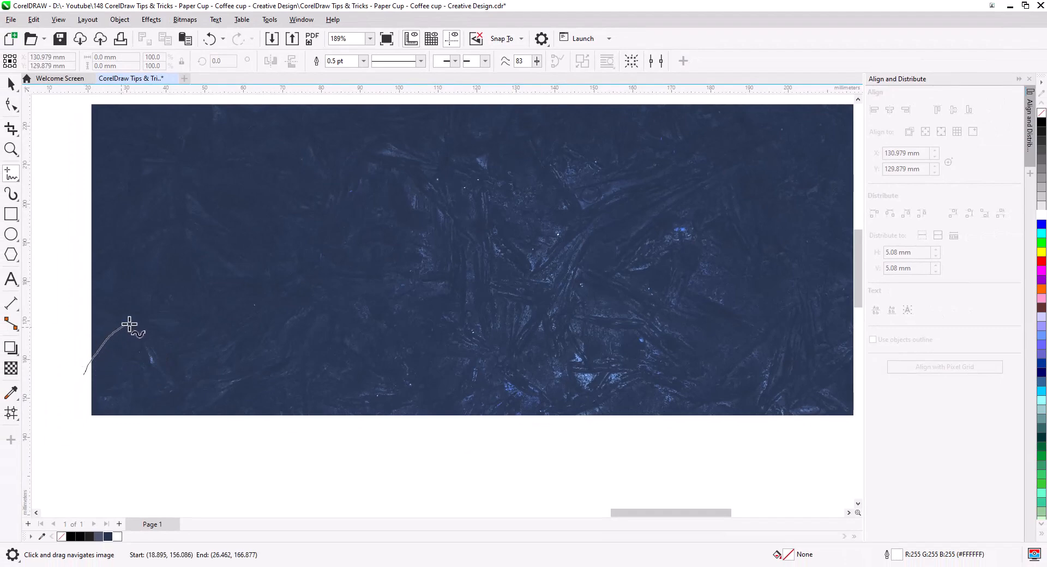
pyautogui.moveTo(223, 353)
pyautogui.mouseDown()
pyautogui.moveTo(620, 385)
pyautogui.moveTo(680, 358)
pyautogui.mouseUp()
pyautogui.moveTo(584, 324); pyautogui.dragTo(572, 354)
pyautogui.hscroll(3, 799, 402)
pyautogui.moveTo(619, 392); pyautogui.dragTo(525, 323)
pyautogui.moveTo(566, 430)
pyautogui.mouseDown()
pyautogui.moveTo(656, 320)
pyautogui.moveTo(647, 330)
pyautogui.mouseUp()
pyautogui.moveTo(649, 427)
pyautogui.mouseDown()
pyautogui.moveTo(708, 334)
pyautogui.moveTo(697, 344)
pyautogui.mouseUp()
pyautogui.moveTo(462, 411); pyautogui.dragTo(371, 357)
pyautogui.moveTo(299, 432); pyautogui.dragTo(297, 375)
pyautogui.moveTo(175, 359)
pyautogui.mouseDown()
pyautogui.moveTo(266, 407)
pyautogui.moveTo(251, 426)
pyautogui.moveTo(166, 381)
pyautogui.mouseUp()
pyautogui.hscroll(-3, 114, 400)
pyautogui.moveTo(131, 458); pyautogui.dragTo(108, 421)
pyautogui.moveTo(177, 461); pyautogui.dragTo(175, 414)
pyautogui.moveTo(241, 458); pyautogui.dragTo(221, 428)
pyautogui.moveTo(248, 457); pyautogui.dragTo(249, 335)
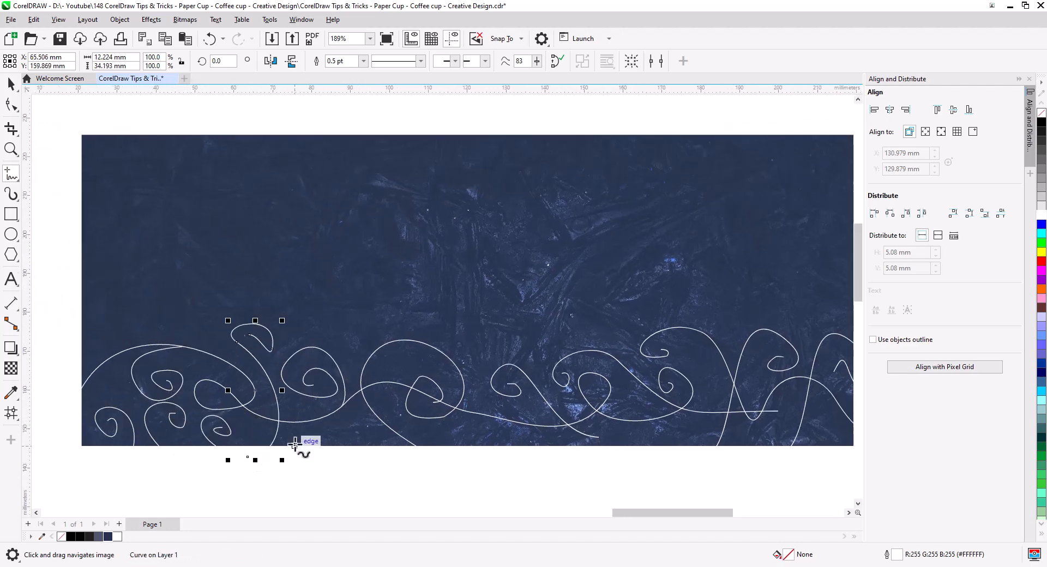
# - Add more freehand curls in the gaps between the existing swirls and above them near the rectangle's left end
pyautogui.moveTo(394, 409)
pyautogui.mouseDown()
pyautogui.moveTo(497, 447)
pyautogui.moveTo(487, 358)
pyautogui.moveTo(465, 361)
pyautogui.mouseUp()
pyautogui.moveTo(643, 431); pyautogui.dragTo(625, 413)
pyautogui.moveTo(720, 359); pyautogui.dragTo(723, 358)
pyautogui.moveTo(778, 410)
pyautogui.mouseDown()
pyautogui.moveTo(823, 430)
pyautogui.moveTo(768, 439)
pyautogui.mouseUp()
pyautogui.moveTo(199, 350); pyautogui.dragTo(174, 323)
pyautogui.moveTo(123, 352); pyautogui.dragTo(73, 343)
pyautogui.moveTo(373, 452)
pyautogui.mouseDown()
pyautogui.moveTo(370, 357)
pyautogui.moveTo(348, 371)
pyautogui.mouseUp()
pyautogui.moveTo(727, 368); pyautogui.dragTo(715, 327)
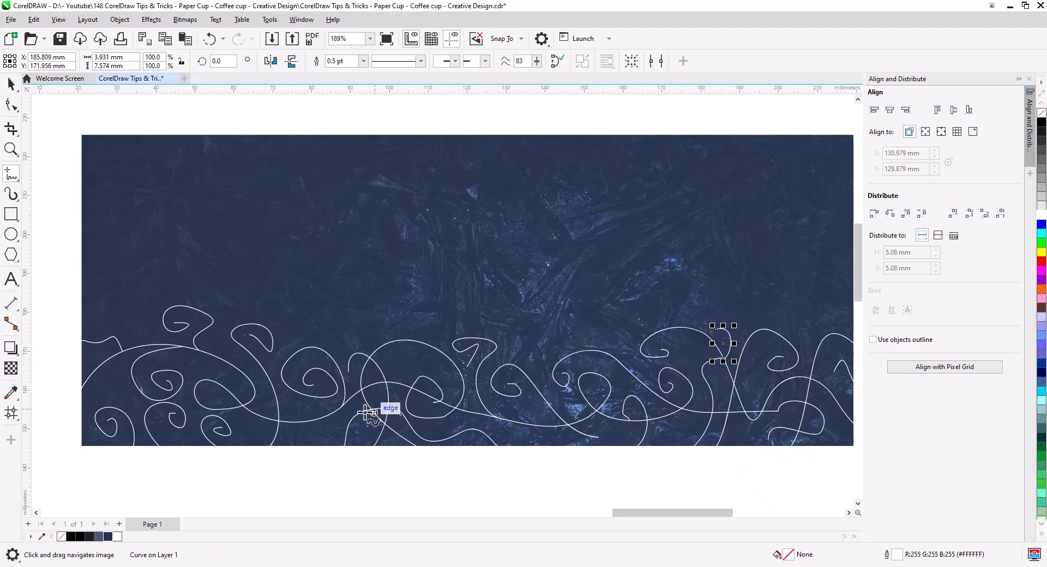
# - Draw a circle about 2 mm in diameter and move it into a gap in the leftmost swirl
pyautogui.click(12, 236)
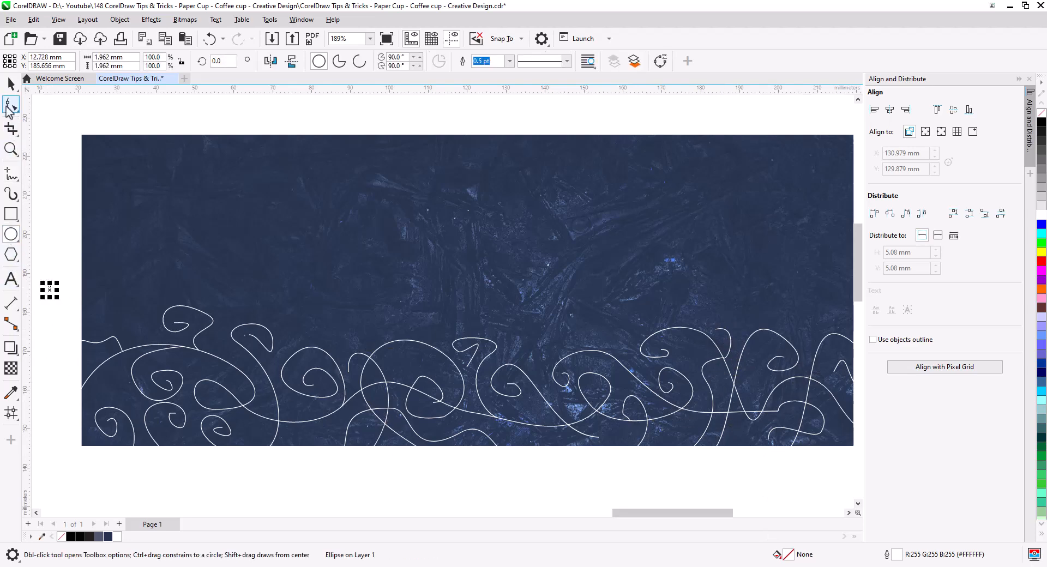
pyautogui.click(11, 86)
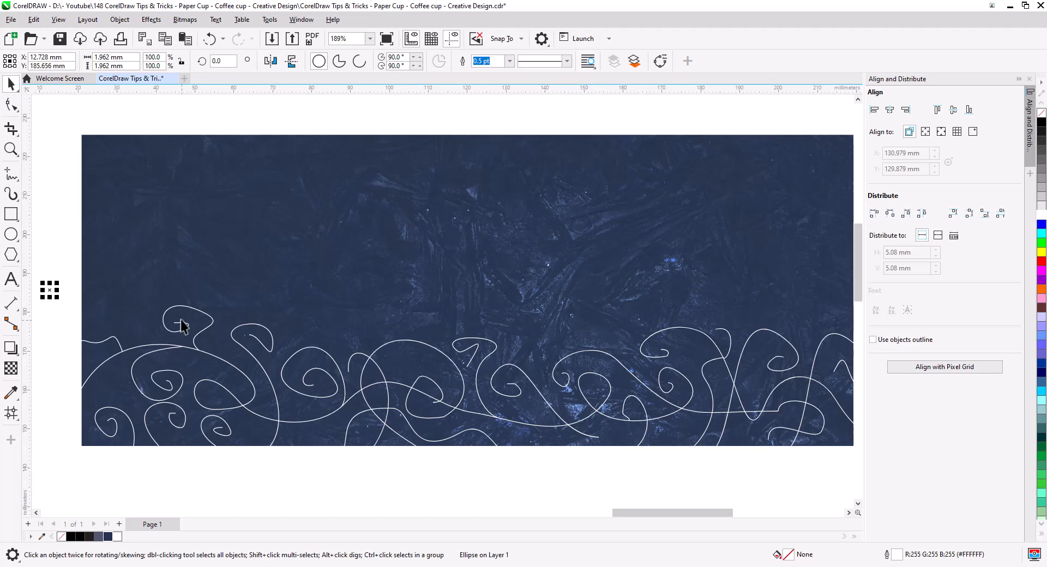
pyautogui.moveTo(49, 290); pyautogui.dragTo(117, 381)
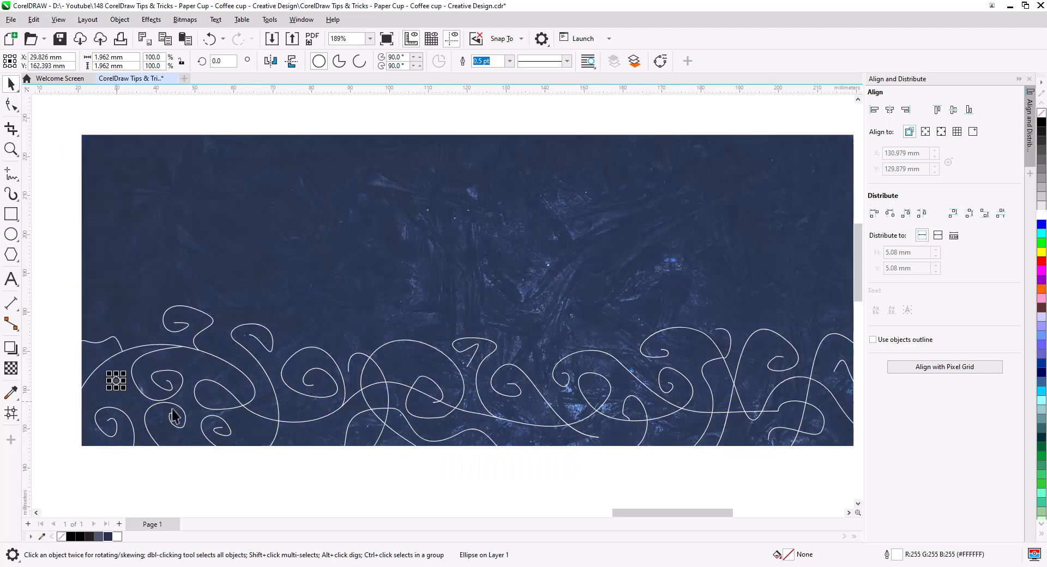
# - Duplicate the small outlined circle into gaps between the swirls across the rectangle's width
pyautogui.click(96, 458)
pyautogui.moveTo(117, 385); pyautogui.dragTo(164, 401)
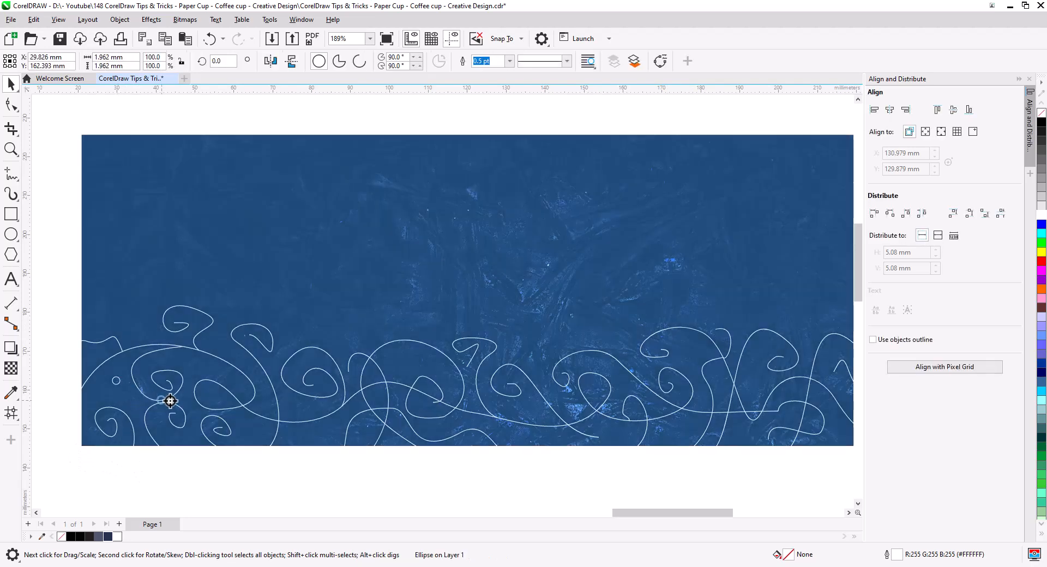
pyautogui.moveTo(195, 369); pyautogui.dragTo(258, 398)
pyautogui.click(206, 392)
pyautogui.moveTo(311, 438); pyautogui.dragTo(692, 406)
pyautogui.click(349, 335)
pyautogui.click(423, 389)
pyautogui.click(552, 439)
pyautogui.click(794, 405)
pyautogui.click(864, 458)
pyautogui.click(722, 424)
pyautogui.scroll(-3, 626, 476)
pyautogui.moveTo(622, 484); pyautogui.dragTo(614, 463)
pyautogui.scroll(1, 586, 466)
# - Copy a small circle onto the end of a curl near the rectangle's right side and fill it with white
pyautogui.moveTo(727, 393); pyautogui.dragTo(670, 373)
pyautogui.click(698, 403)
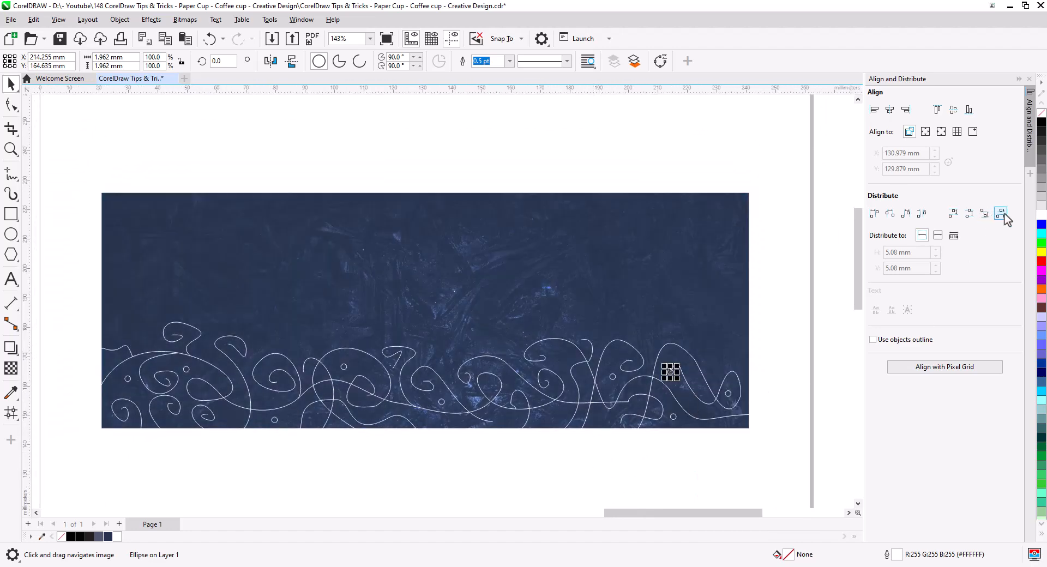
pyautogui.click(771, 390)
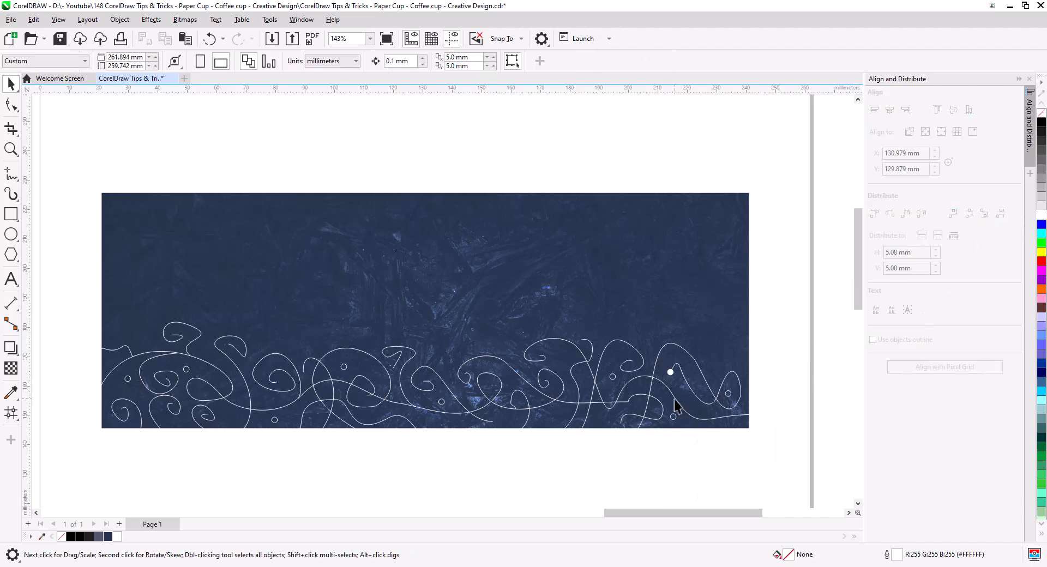
# - Copy the filled white dot onto the ends of the curls, working from the right side to the left side
pyautogui.scroll(2, 678, 390)
pyautogui.moveTo(668, 367); pyautogui.dragTo(342, 376)
pyautogui.click(653, 383)
pyautogui.click(497, 375)
pyautogui.click(431, 401)
pyautogui.click(367, 402)
pyautogui.moveTo(349, 469); pyautogui.dragTo(618, 477)
pyautogui.moveTo(610, 384); pyautogui.dragTo(277, 323)
pyautogui.click(594, 397)
pyautogui.click(563, 431)
pyautogui.click(443, 414)
pyautogui.click(303, 348)
pyautogui.moveTo(276, 323); pyautogui.dragTo(279, 421)
pyautogui.click(379, 364)
pyautogui.click(295, 409)
pyautogui.click(237, 447)
pyautogui.click(304, 446)
pyautogui.scroll(3, 261, 437)
pyautogui.moveTo(326, 347); pyautogui.dragTo(322, 362)
pyautogui.moveTo(225, 431); pyautogui.dragTo(339, 410)
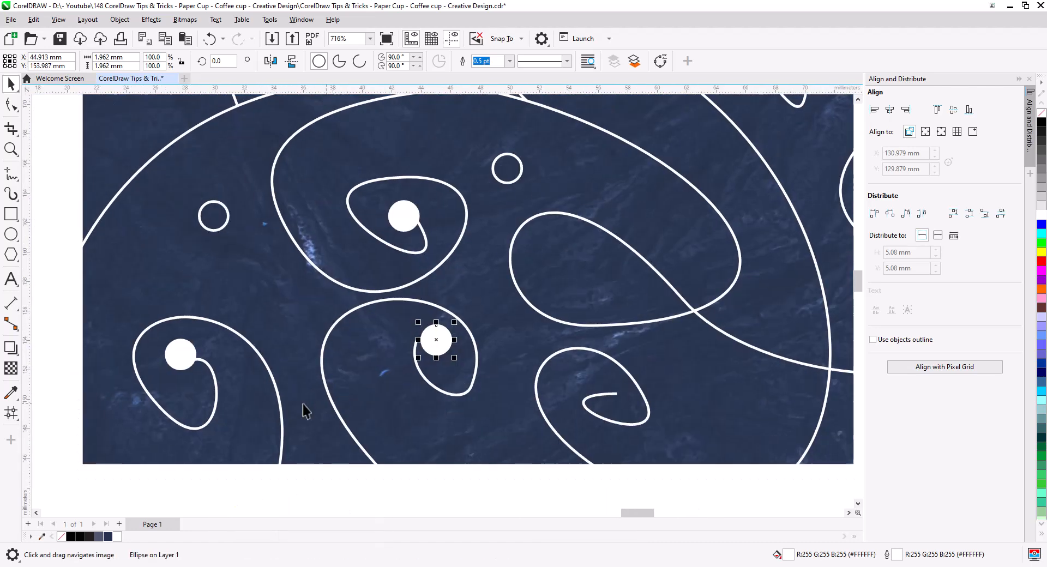
# - Place white dots on the remaining curl ends and align them with the line tips, working back toward the right side
pyautogui.moveTo(491, 102); pyautogui.dragTo(418, 304)
pyautogui.moveTo(642, 245); pyautogui.dragTo(629, 255)
pyautogui.scroll(-2, 630, 255)
pyautogui.moveTo(774, 419); pyautogui.dragTo(483, 327)
pyautogui.moveTo(337, 158); pyautogui.dragTo(593, 247)
pyautogui.click(307, 413)
pyautogui.click(620, 273)
pyautogui.moveTo(454, 377); pyautogui.dragTo(486, 395)
pyautogui.moveTo(807, 398); pyautogui.dragTo(335, 367)
pyautogui.moveTo(537, 254); pyautogui.dragTo(537, 263)
pyautogui.moveTo(650, 356); pyautogui.dragTo(445, 350)
pyautogui.moveTo(469, 232); pyautogui.dragTo(734, 257)
pyautogui.click(664, 376)
pyautogui.click(761, 281)
pyautogui.moveTo(806, 361); pyautogui.dragTo(374, 417)
pyautogui.moveTo(301, 311); pyautogui.dragTo(420, 178)
pyautogui.click(448, 201)
pyautogui.moveTo(532, 322); pyautogui.dragTo(310, 346)
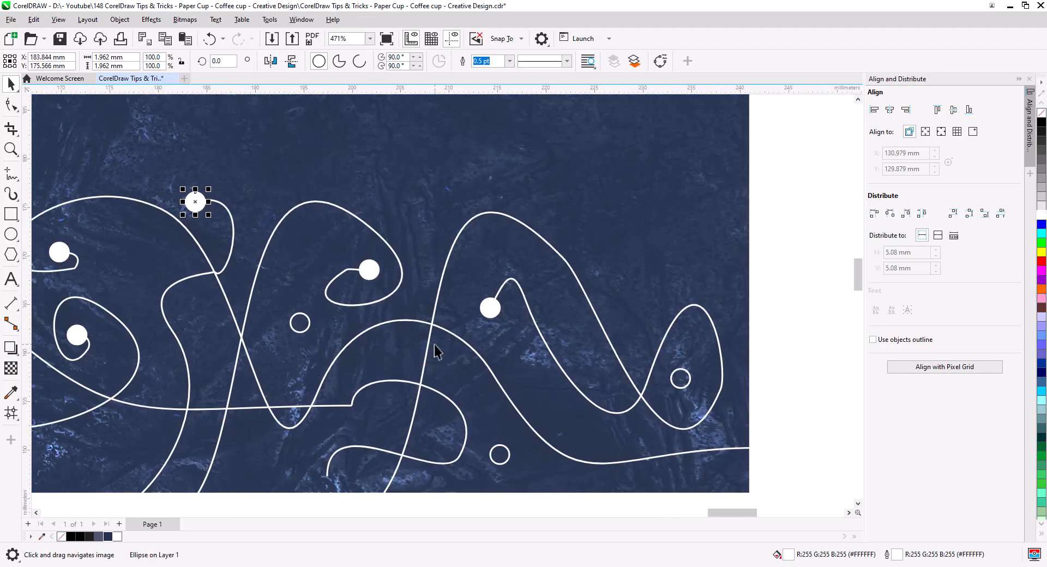
pyautogui.scroll(-5, 434, 345)
pyautogui.moveTo(548, 453); pyautogui.dragTo(540, 455)
pyautogui.click(551, 438)
# - Group all the swirls and dots and PowerClip the group inside the navy rectangle
pyautogui.moveTo(64, 301)
pyautogui.mouseDown()
pyautogui.moveTo(764, 506)
pyautogui.moveTo(793, 463)
pyautogui.moveTo(775, 456)
pyautogui.mouseUp()
pyautogui.moveTo(594, 443); pyautogui.dragTo(582, 486)
pyautogui.hotkey('ctrl', 'g')
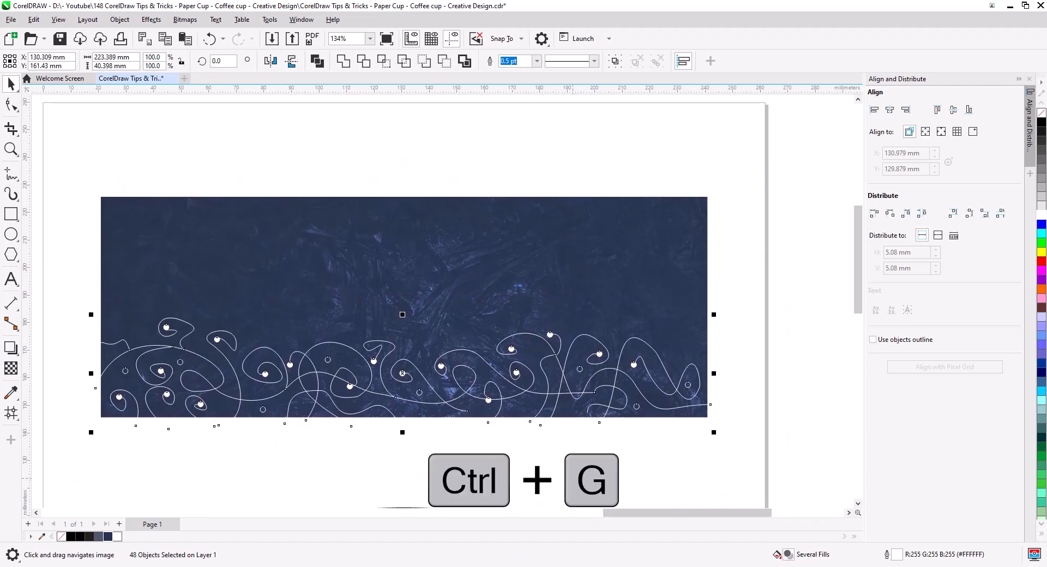
pyautogui.rightClick(535, 392)
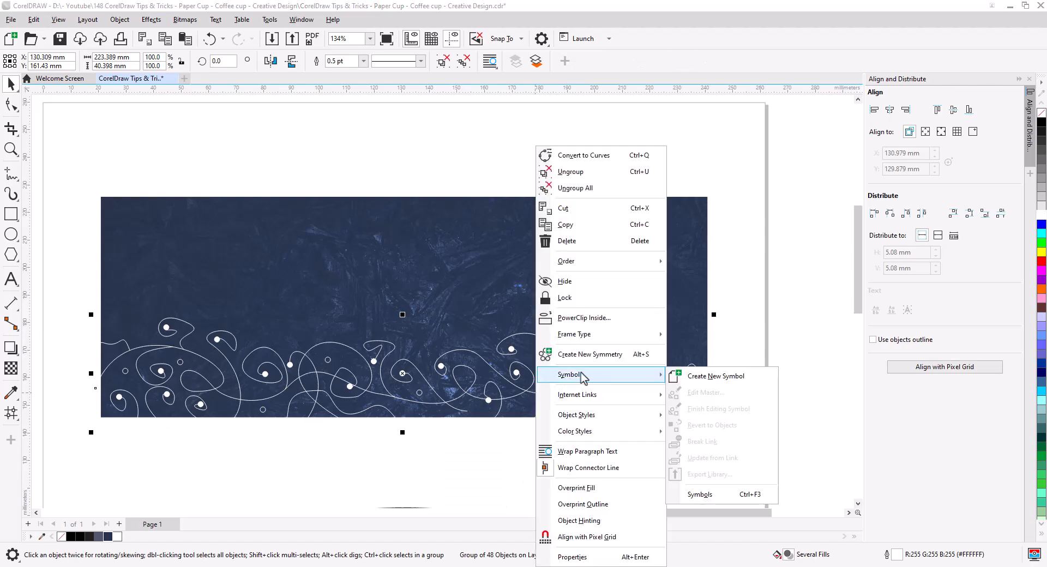
pyautogui.click(605, 319)
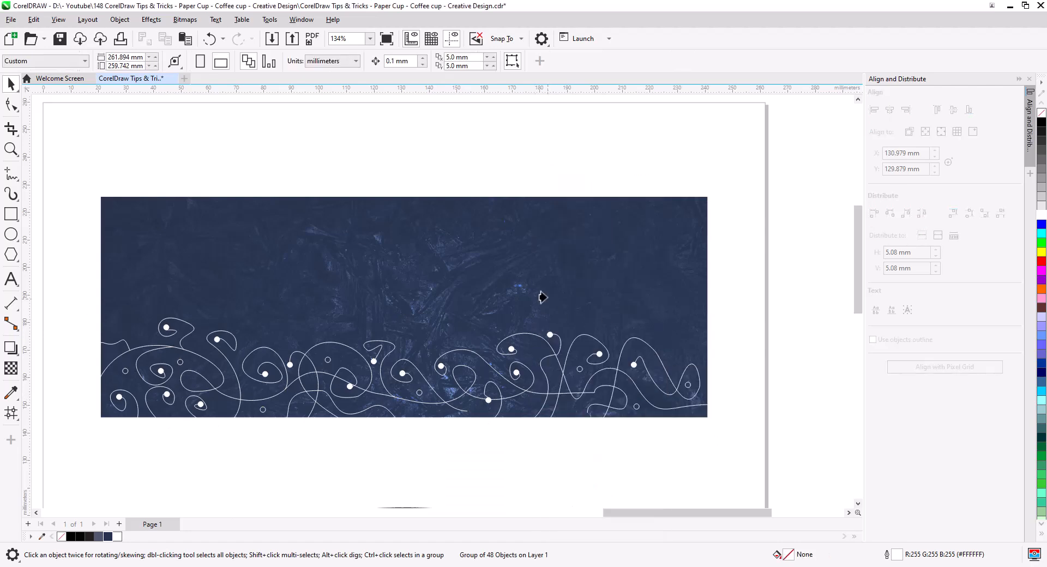
# - Draw an ellipse about 18 × 14 mm on the upper middle part of the navy rectangle
pyautogui.click(546, 300)
pyautogui.click(739, 392)
pyautogui.scroll(-1, 487, 450)
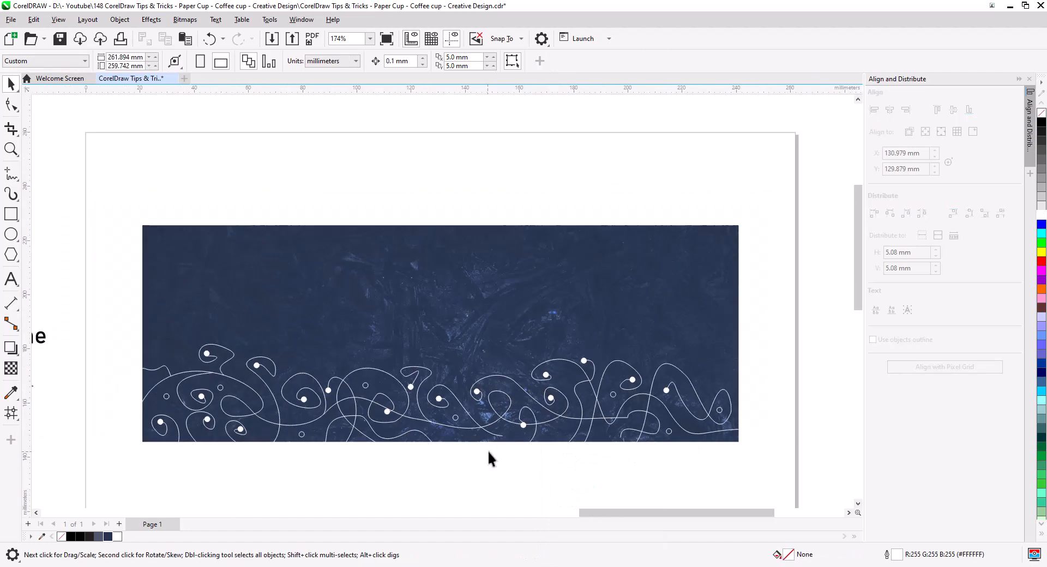
pyautogui.scroll(-2, 489, 449)
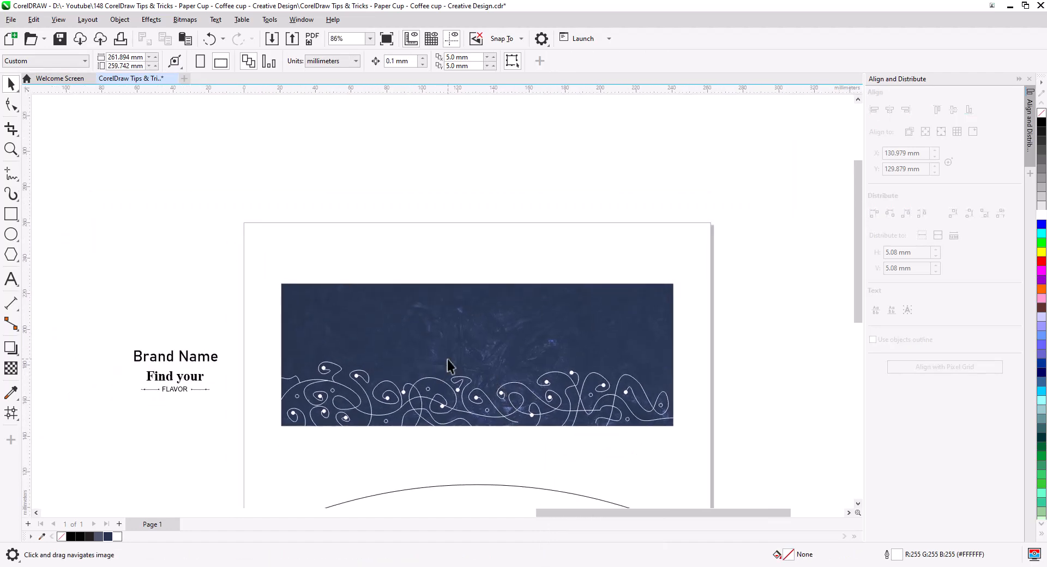
pyautogui.scroll(5, 482, 308)
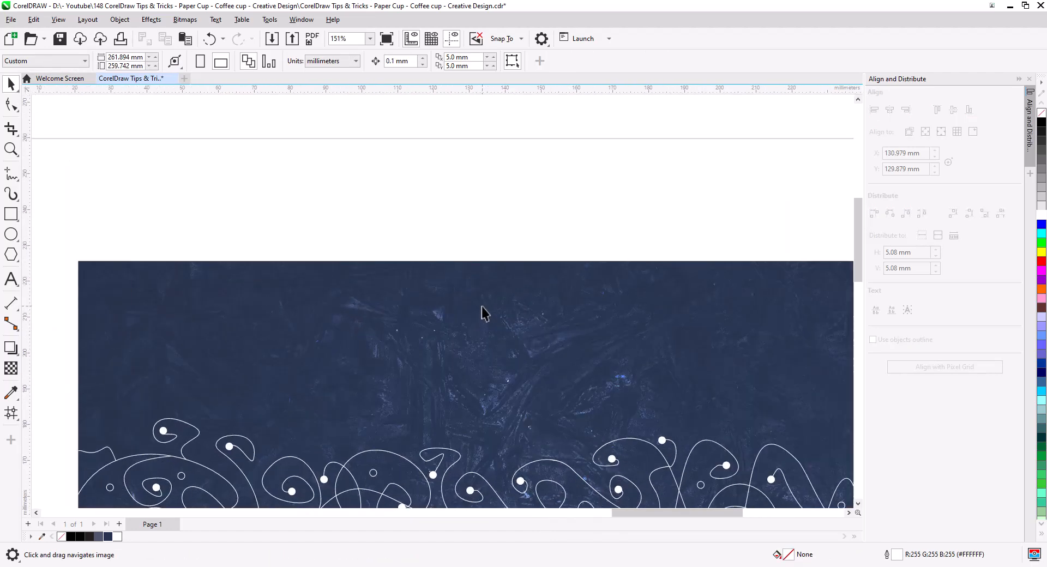
pyautogui.click(11, 234)
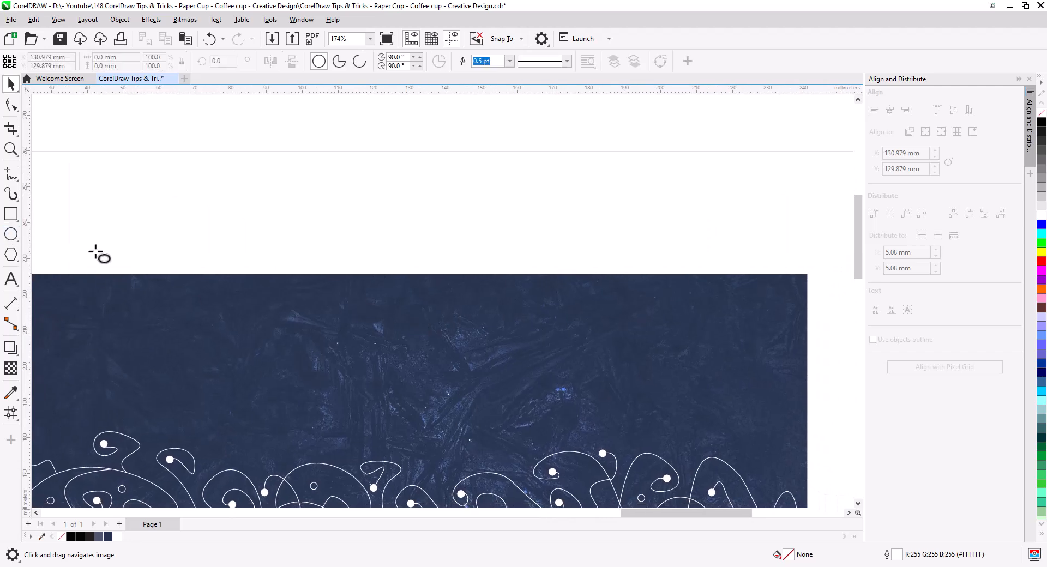
pyautogui.moveTo(347, 324); pyautogui.dragTo(413, 375)
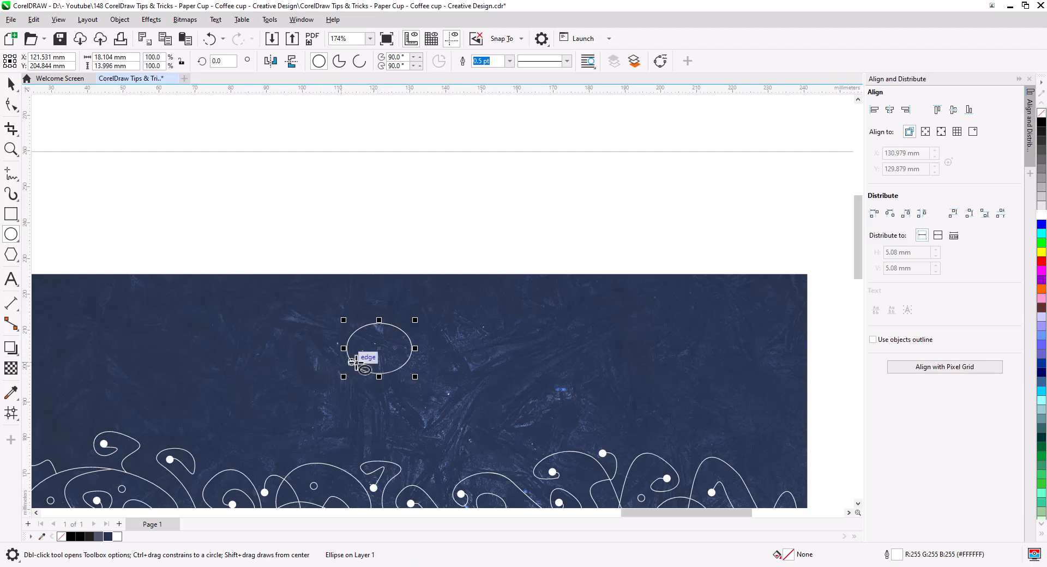
pyautogui.scroll(3, 369, 362)
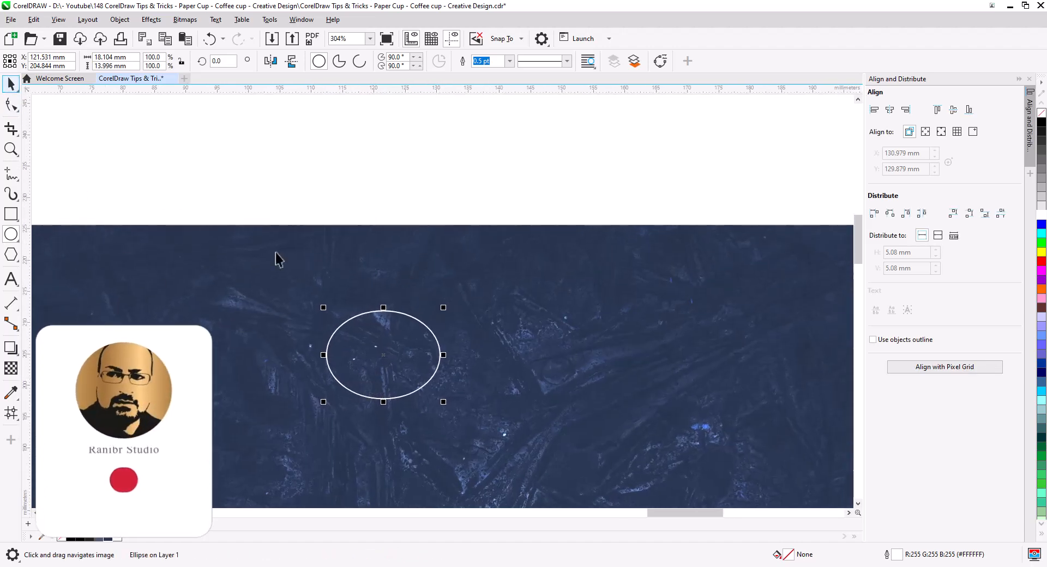
# - Place a copy of the ellipse above it, overlapping its upper half, and widen the copy to about 23 mm
pyautogui.press('space')
pyautogui.moveTo(384, 355); pyautogui.dragTo(459, 311)
pyautogui.click(408, 337)
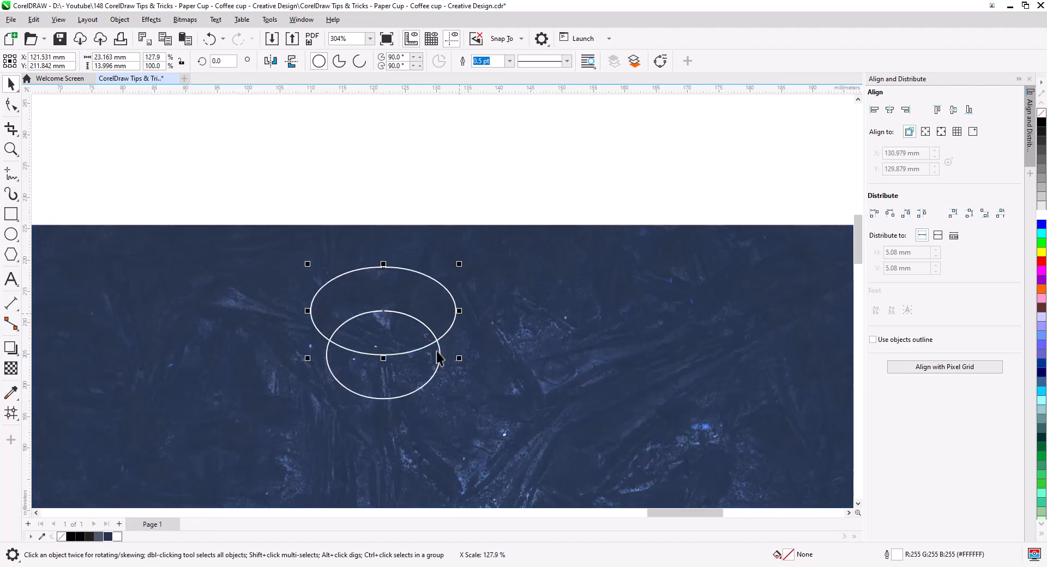
# - Trim the lower ellipse with the wider upper ellipse, and delete the upper one
pyautogui.keyDown('shift'); pyautogui.click(429, 384); pyautogui.keyUp('shift')
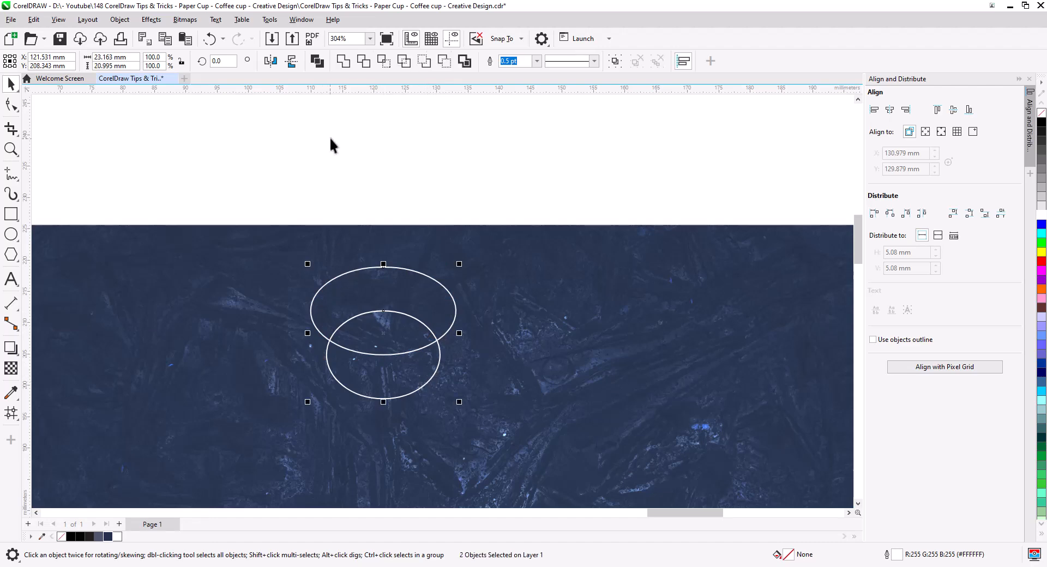
pyautogui.click(363, 60)
pyautogui.click(371, 148)
pyautogui.click(378, 320)
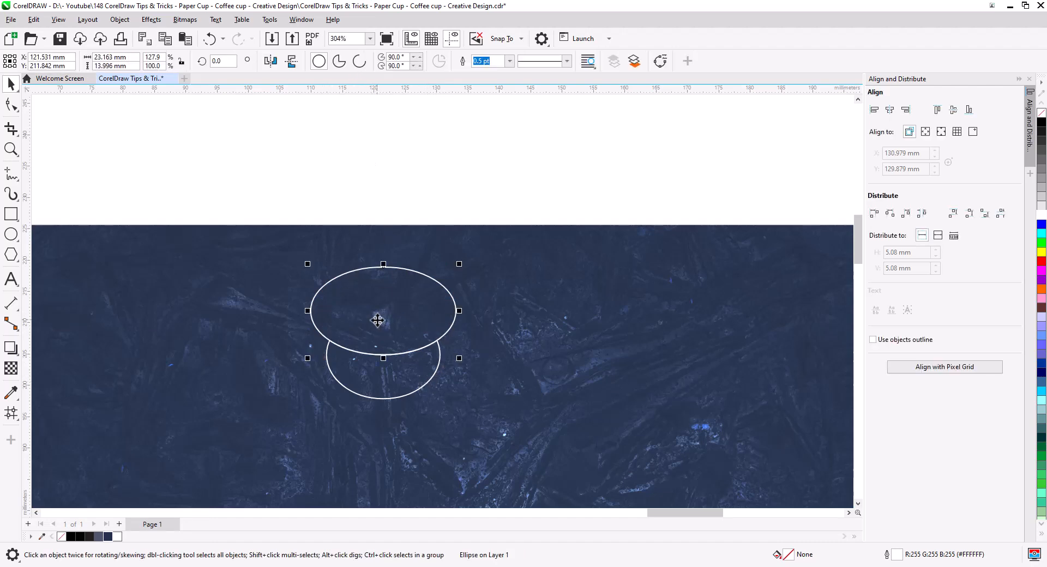
pyautogui.press('Delete')
# - Move the remaining bowl-shaped crescent about 13 mm to the right and fill it with white
pyautogui.click(398, 372)
pyautogui.moveTo(397, 371); pyautogui.dragTo(491, 373)
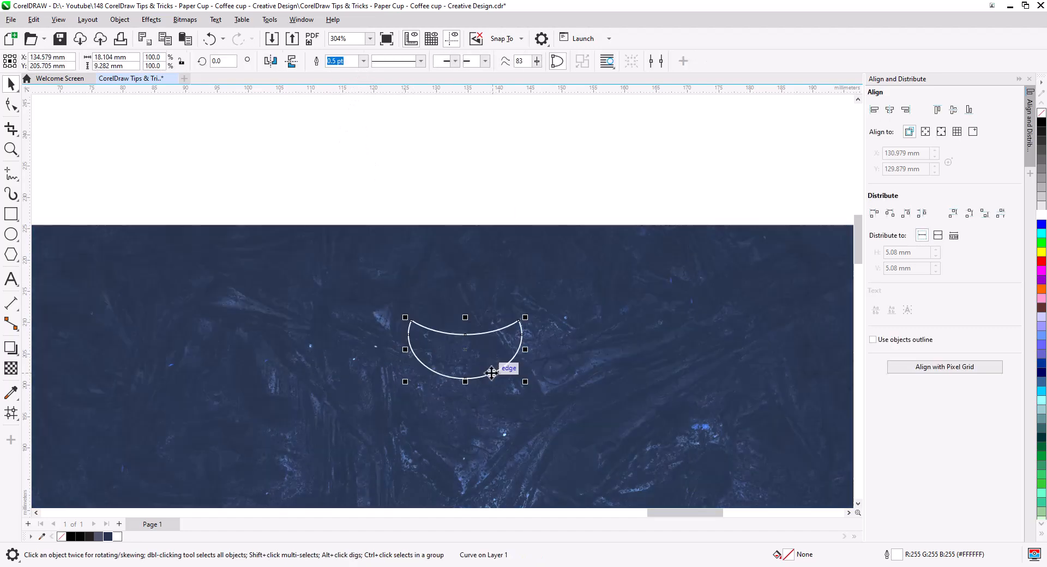
pyautogui.click(1041, 217)
pyautogui.click(592, 243)
# - Draw a 2-point line about 16 mm long across the white bowl and bend it downward to follow the bowl's upper edge
pyautogui.scroll(5, 487, 372)
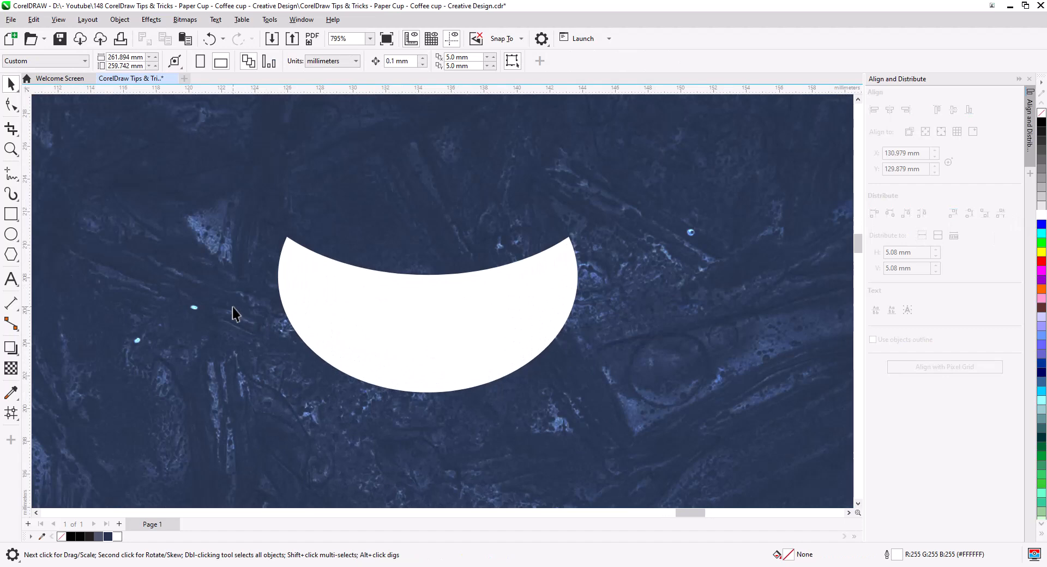
pyautogui.click(11, 180)
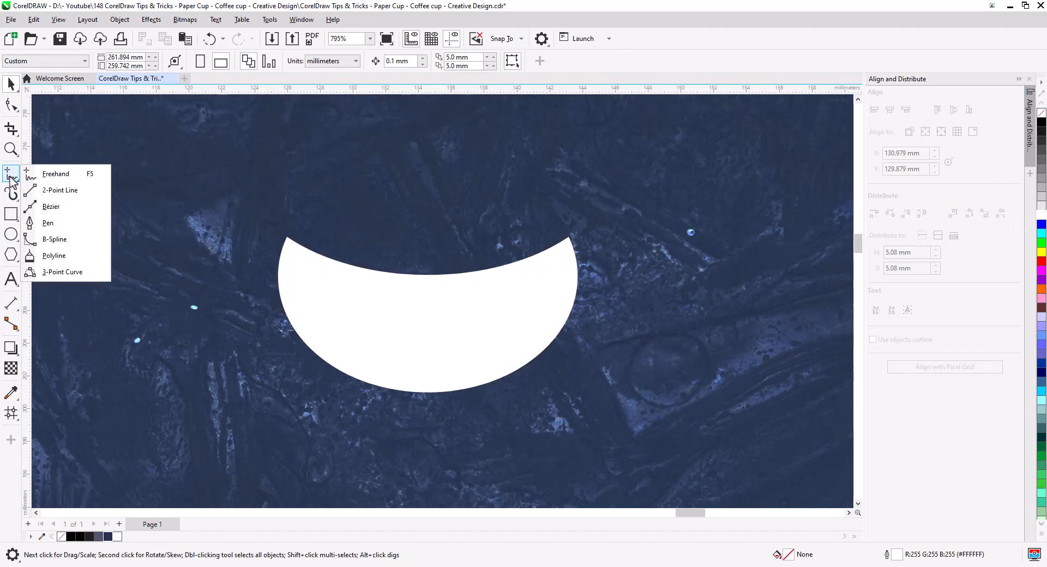
pyautogui.click(49, 194)
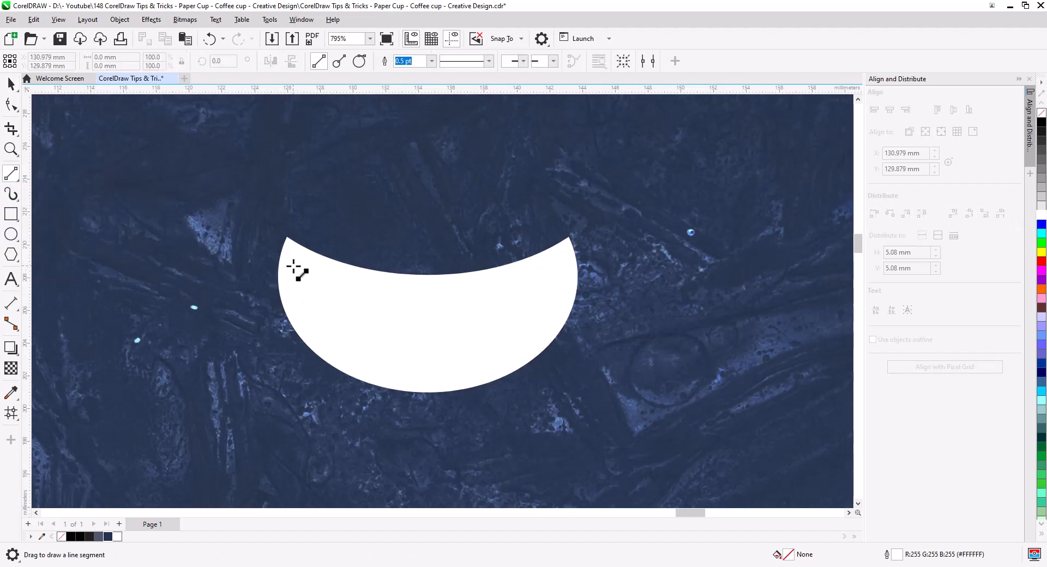
pyautogui.moveTo(293, 267); pyautogui.dragTo(565, 267)
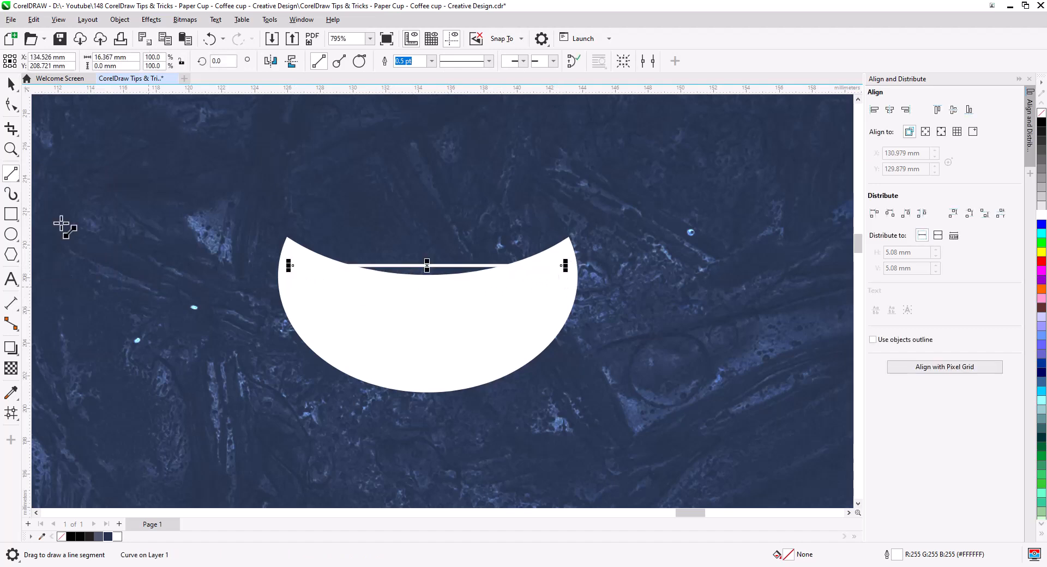
pyautogui.click(11, 108)
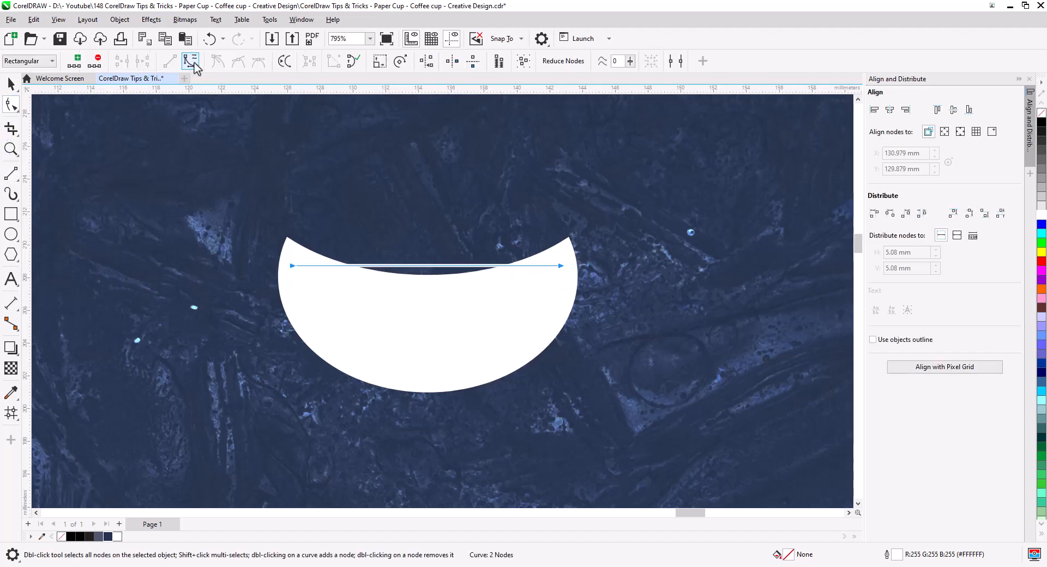
pyautogui.moveTo(416, 266); pyautogui.dragTo(421, 304)
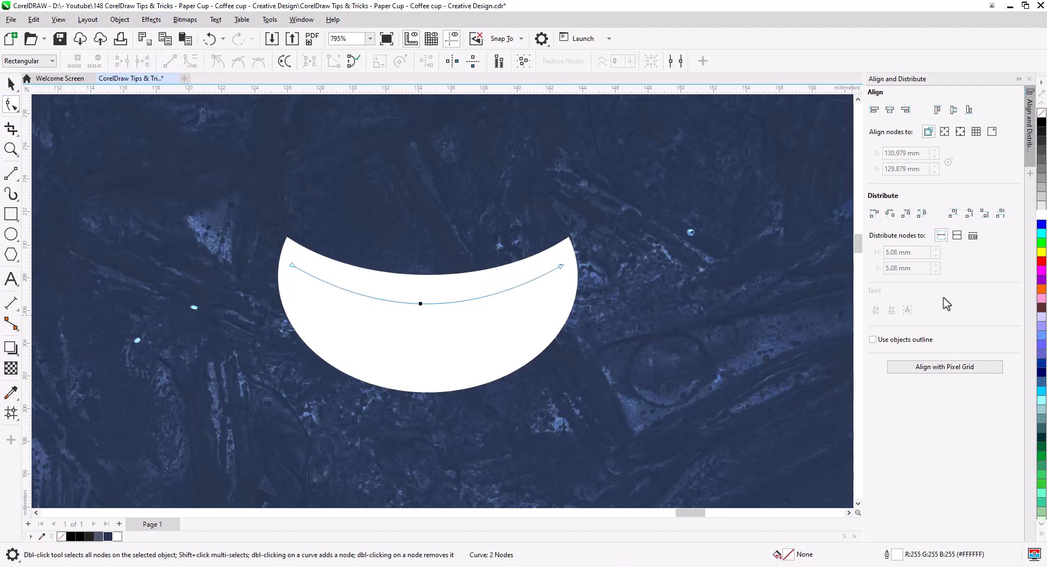
# - Give the curved line a black 1.5 pt outline with round corners and round line caps
pyautogui.rightClick(1041, 125)
pyautogui.press('space')
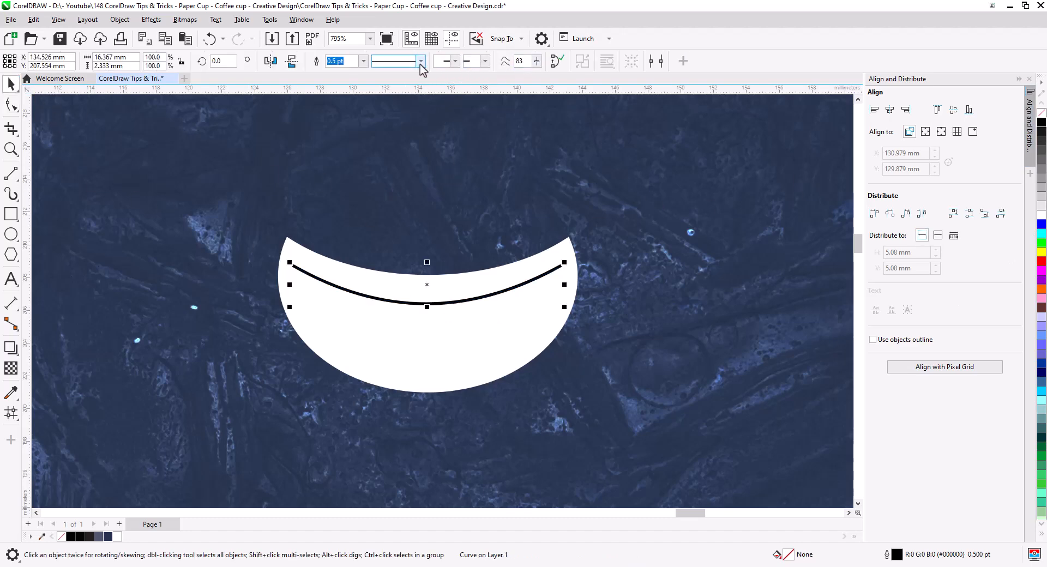
pyautogui.click(362, 61)
pyautogui.click(335, 113)
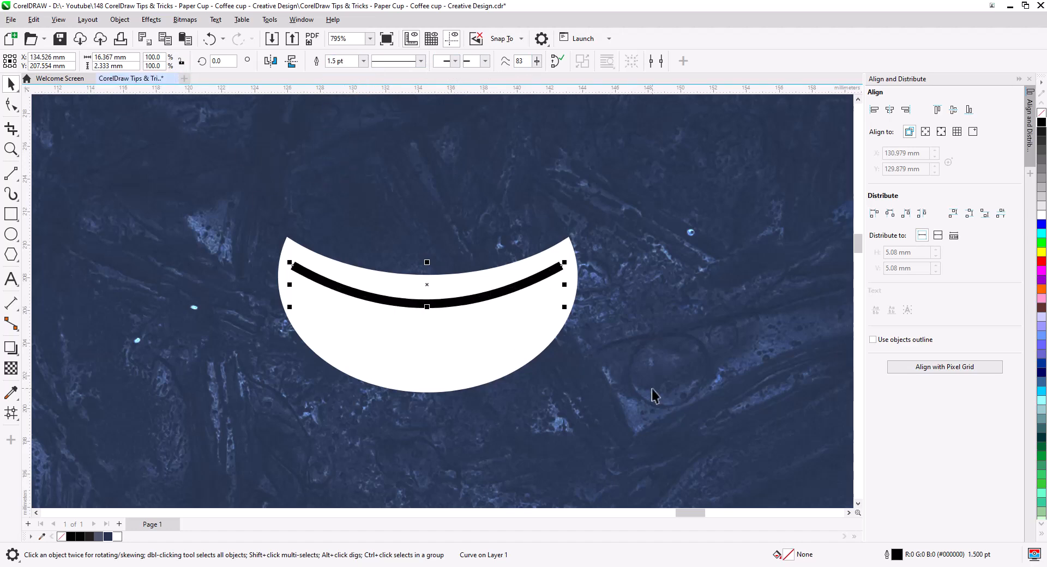
pyautogui.doubleClick(896, 556)
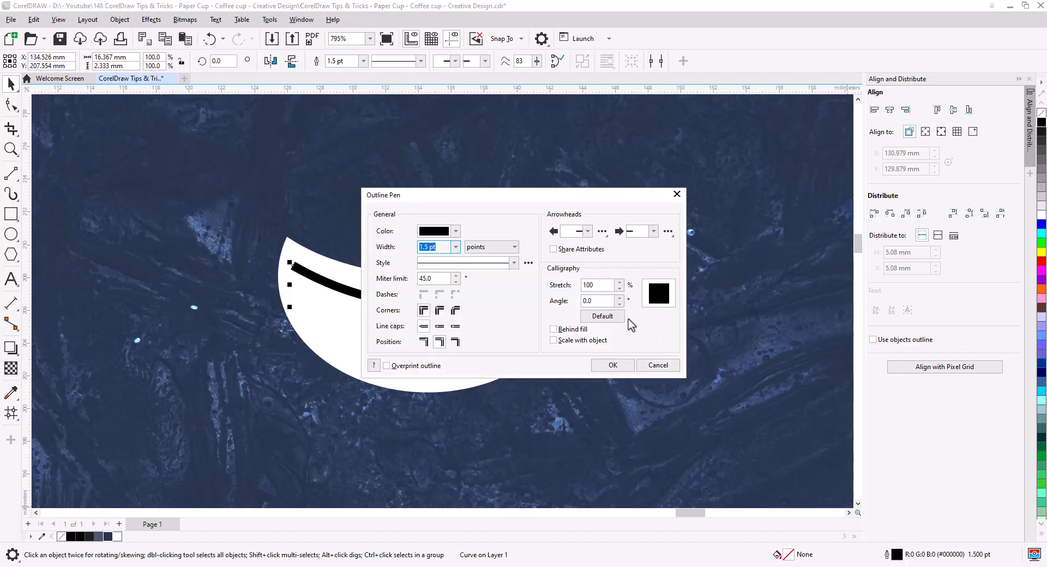
pyautogui.click(440, 310)
pyautogui.click(439, 326)
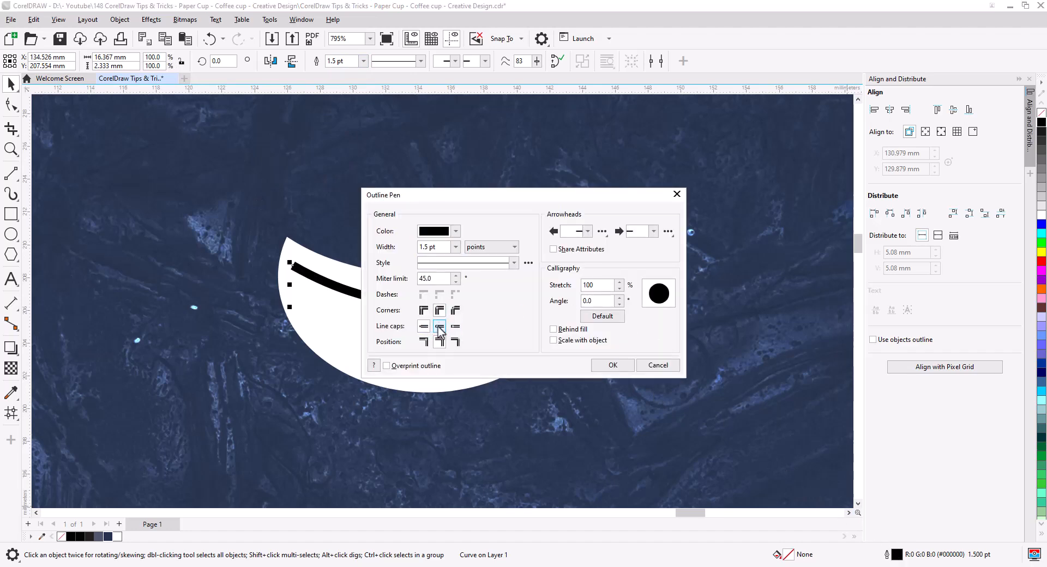
pyautogui.click(611, 365)
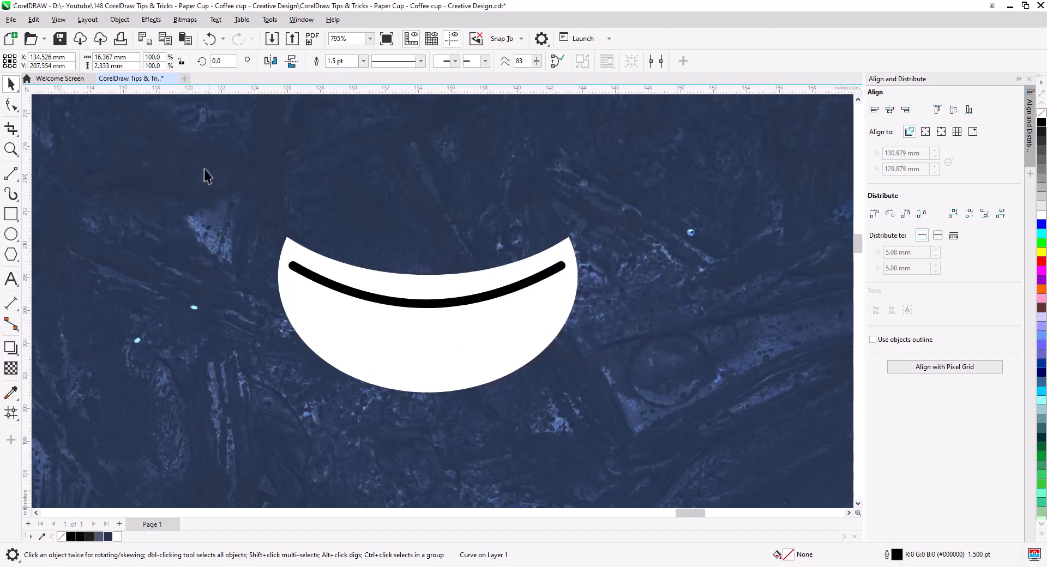
# - Convert the outline of the curved black line to an object
pyautogui.click(362, 298)
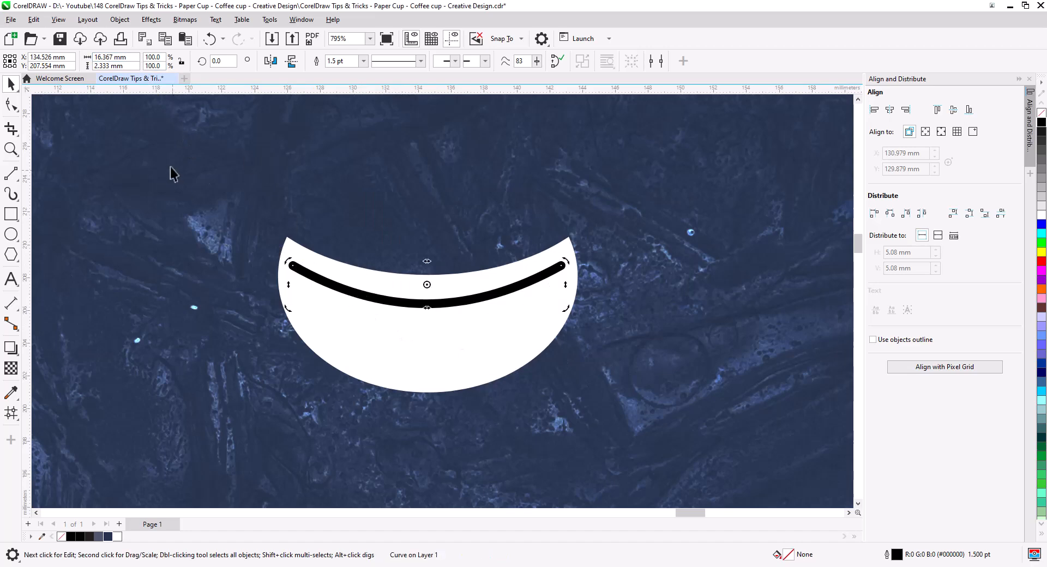
pyautogui.click(119, 19)
pyautogui.click(199, 418)
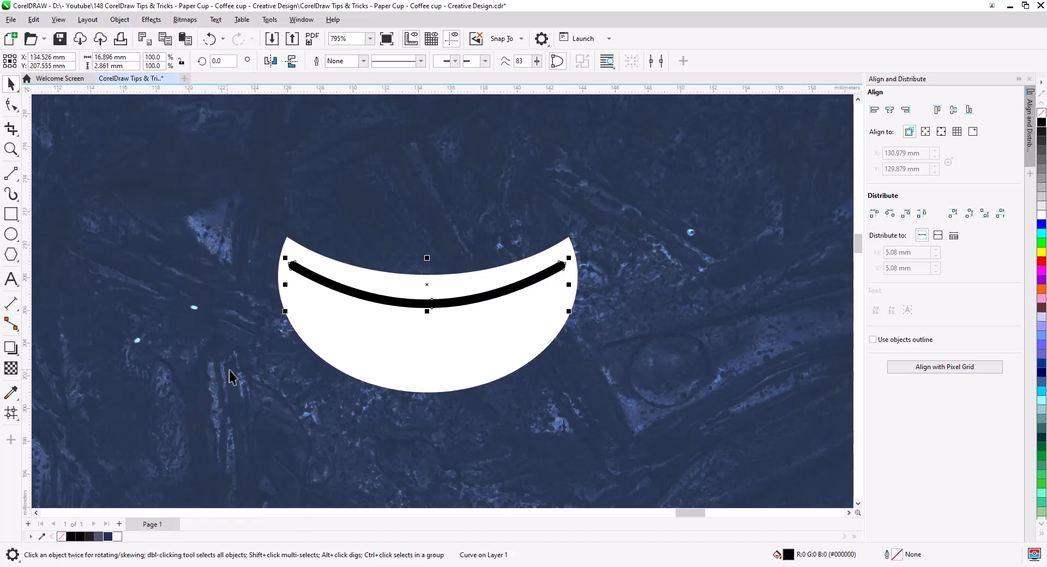
# - Combine the black stripe with the white bowl to cut it out as a slot, and remove the bowl's outline
pyautogui.keyDown('shift'); pyautogui.click(330, 320); pyautogui.keyUp('shift')
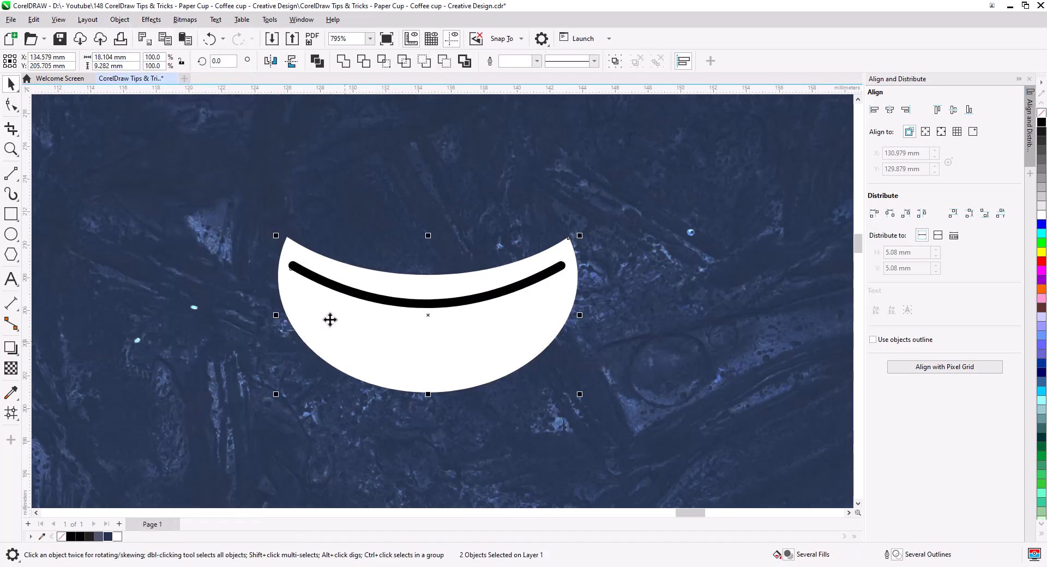
pyautogui.click(316, 61)
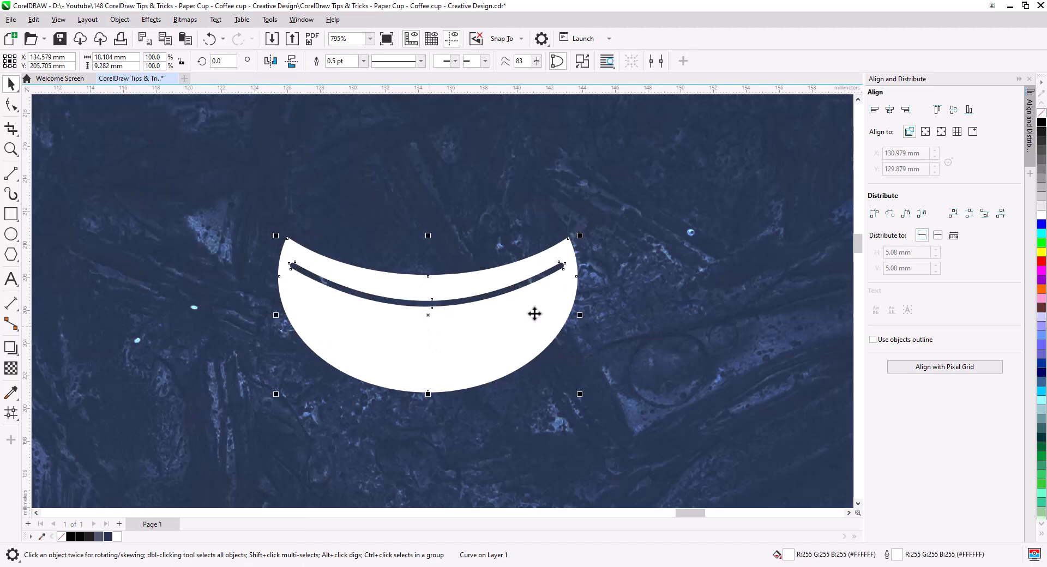
pyautogui.rightClick(1041, 113)
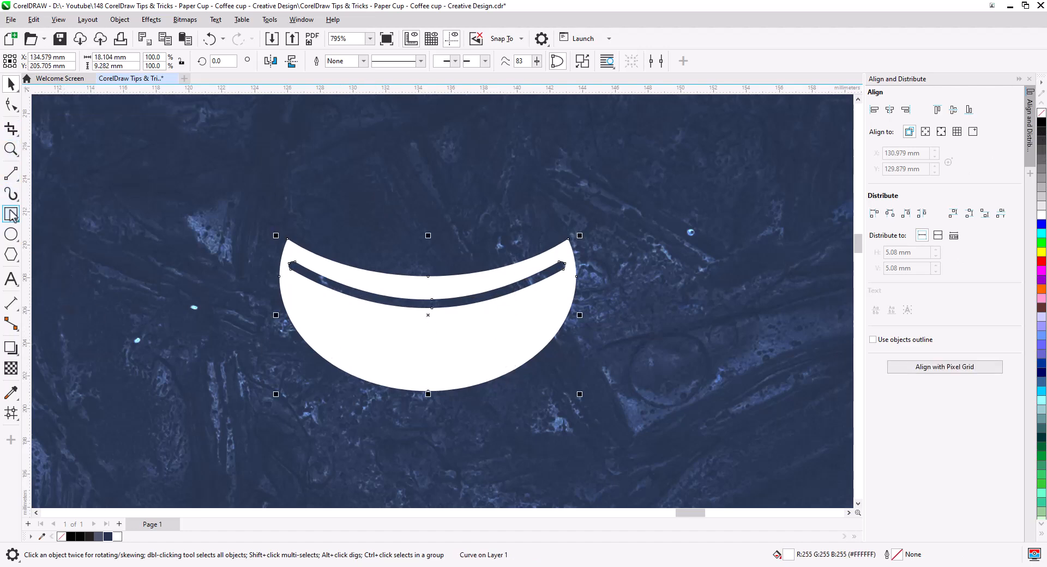
# - Draw a handle ellipse about 6 × 4.8 mm, rotated about 10.6°, overlapping the right side of the bowl
pyautogui.click(11, 234)
pyautogui.moveTo(519, 311); pyautogui.dragTo(625, 260)
pyautogui.click(12, 85)
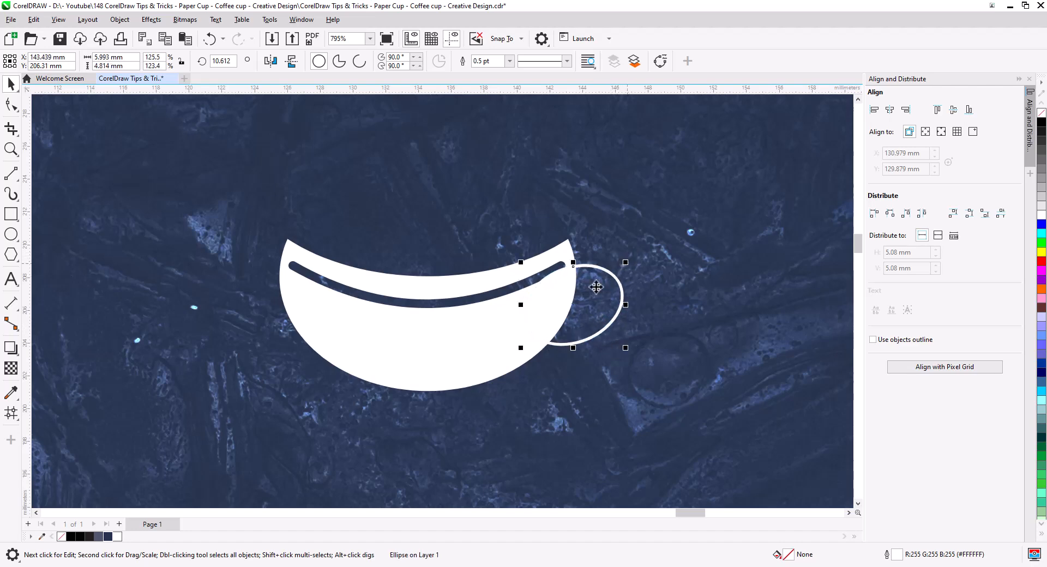
pyautogui.click(607, 333)
pyautogui.moveTo(607, 332); pyautogui.dragTo(601, 336)
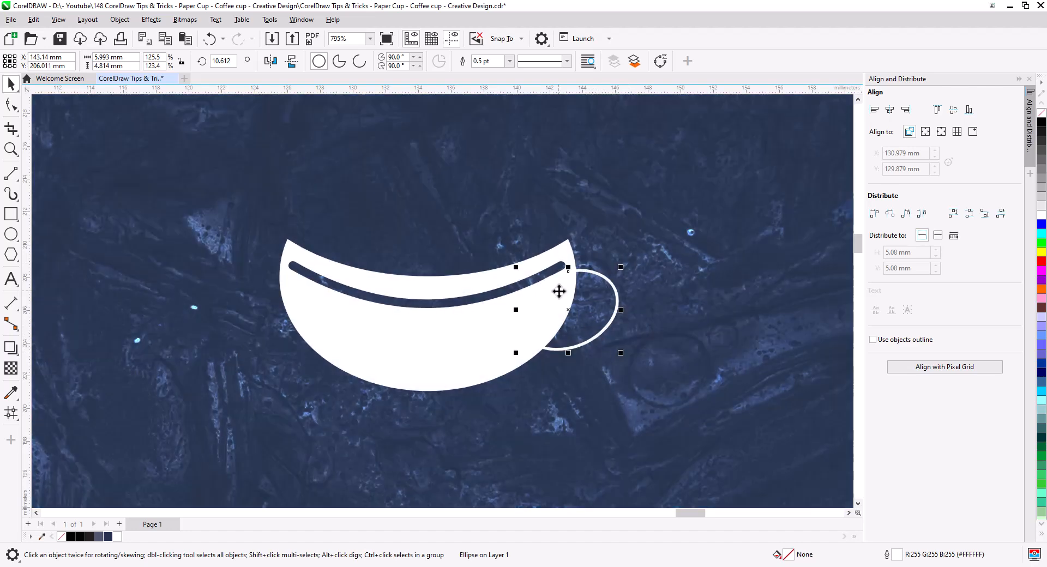
# - Set the handle ellipse's outline width to 1.0 pt and convert the outline to an object
pyautogui.click(508, 61)
pyautogui.click(501, 107)
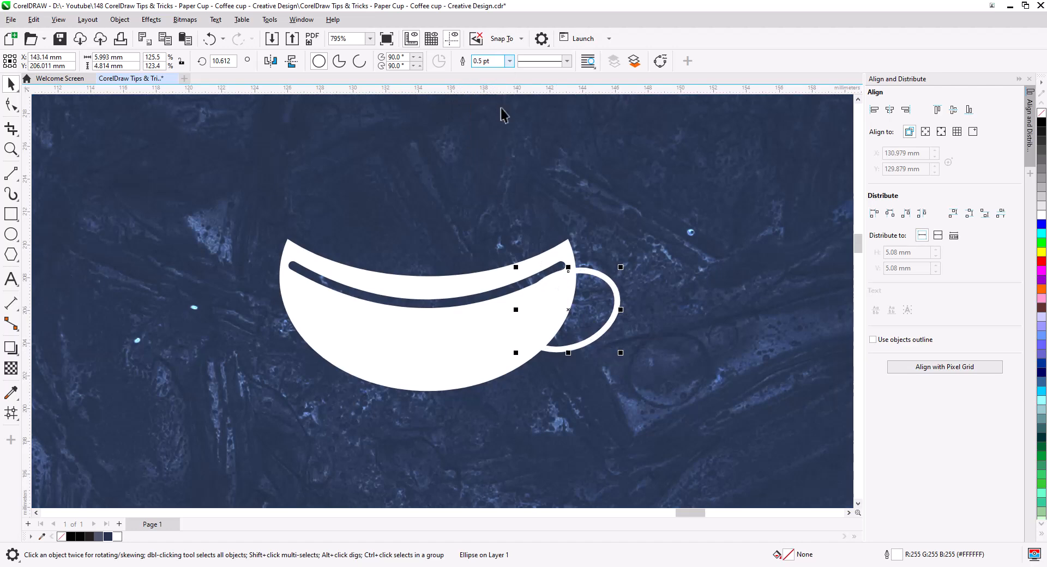
pyautogui.click(119, 20)
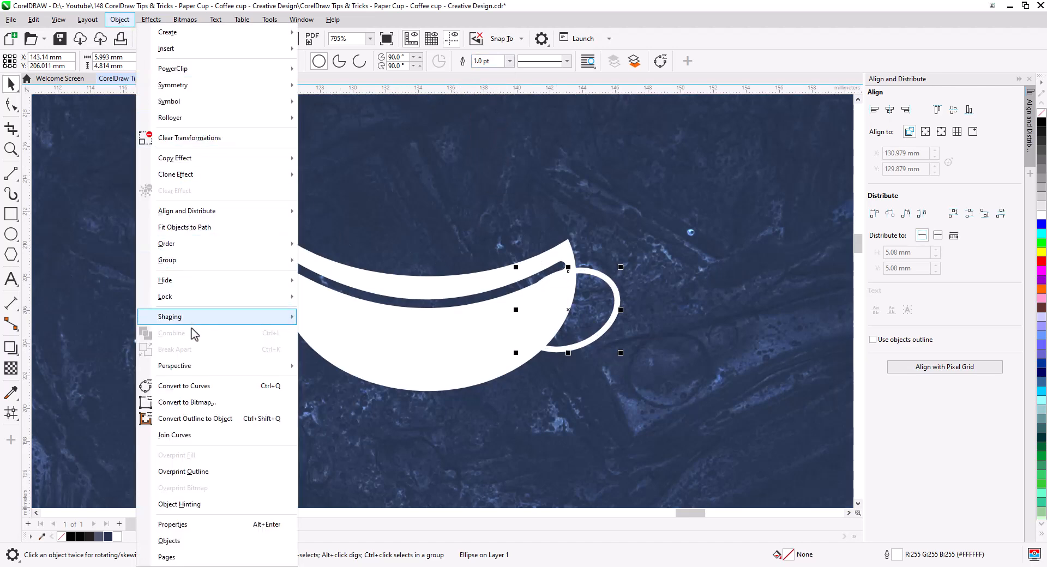
pyautogui.click(197, 418)
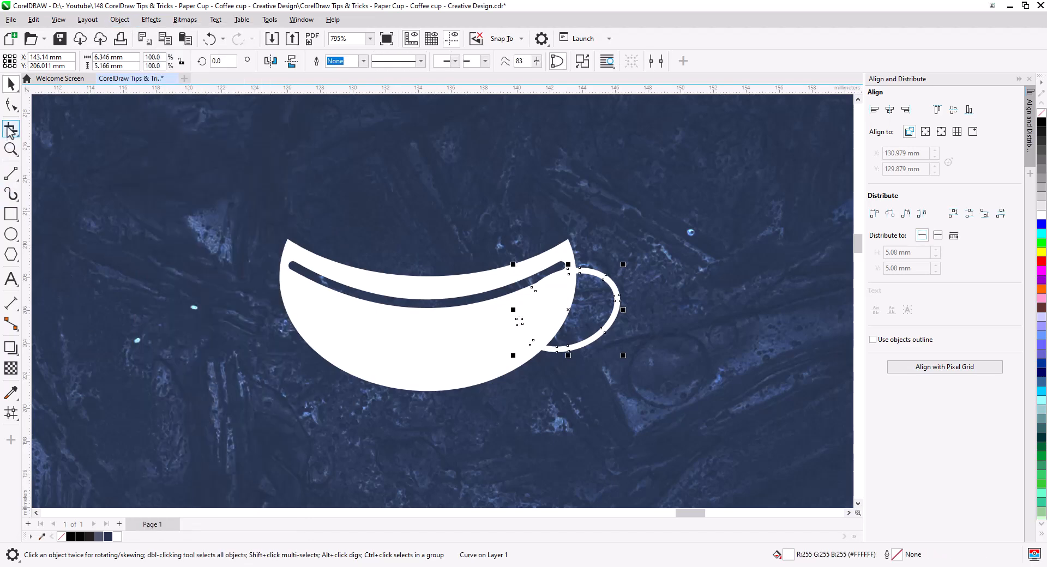
# - Reshape the upper-left nodes of the handle ring so that its edges bend away from the slot in the cup
pyautogui.click(11, 104)
pyautogui.moveTo(518, 265); pyautogui.dragTo(548, 295)
pyautogui.scroll(5, 562, 284)
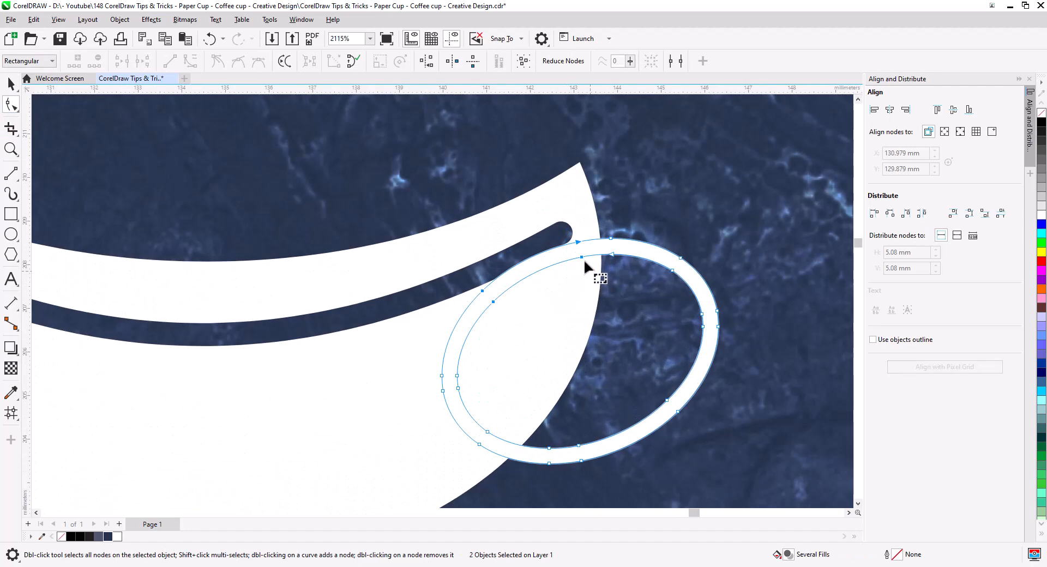
pyautogui.click(582, 256)
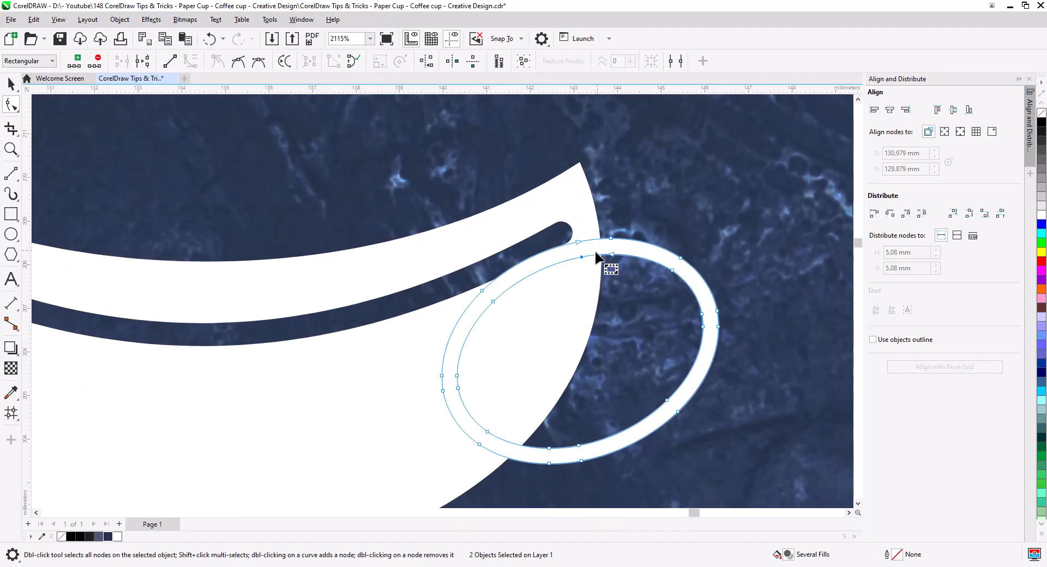
pyautogui.doubleClick(531, 271)
pyautogui.moveTo(531, 270); pyautogui.dragTo(538, 288)
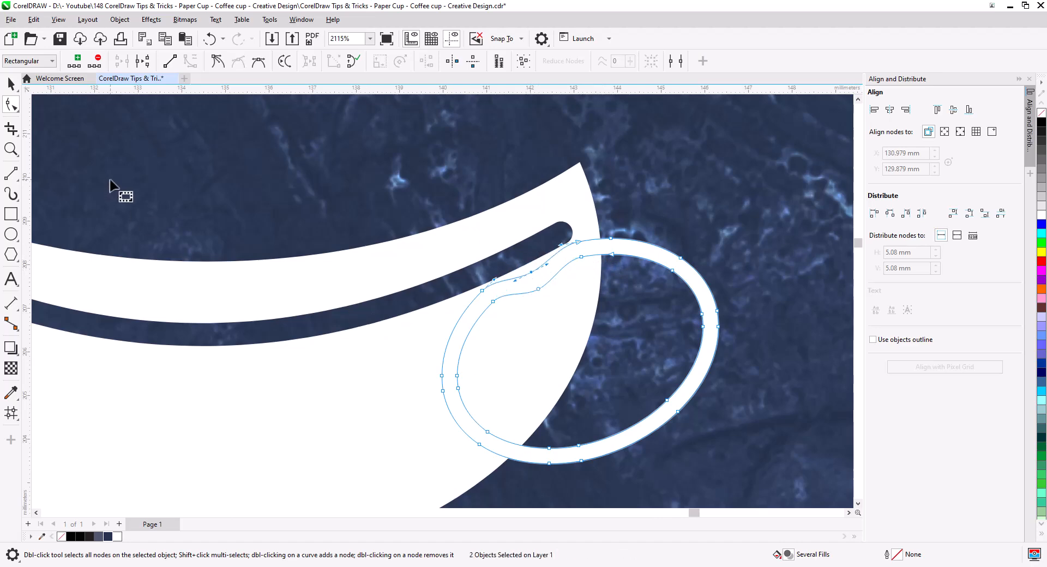
pyautogui.click(9, 86)
pyautogui.scroll(-5, 392, 211)
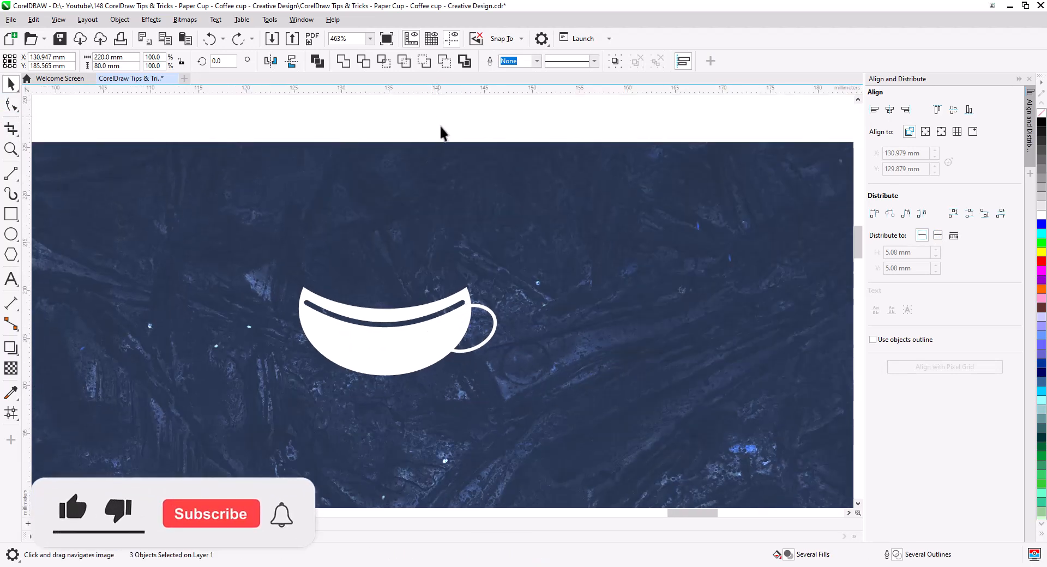
# - Weld the handle ring to the cup's bowl so that they form one object
pyautogui.click(476, 316)
pyautogui.keyDown('shift'); pyautogui.click(353, 346); pyautogui.keyUp('shift')
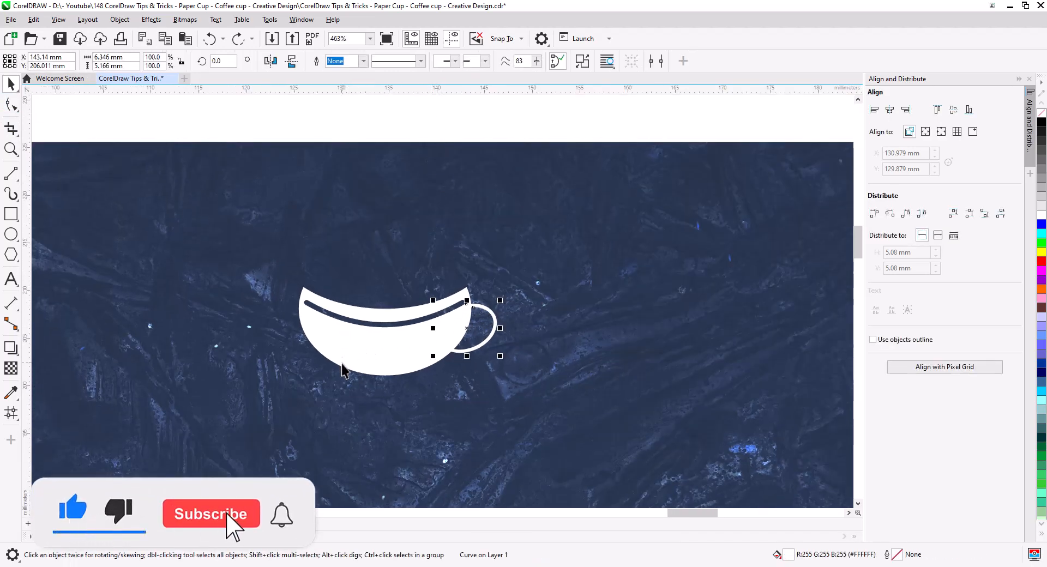
pyautogui.click(381, 122)
# - Draw a flat saucer ellipse across the bottom of the bowl and enlarge it from its centre to about 20.7 × 3.4 mm
pyautogui.scroll(-1, 381, 279)
pyautogui.moveTo(396, 275); pyautogui.dragTo(404, 240)
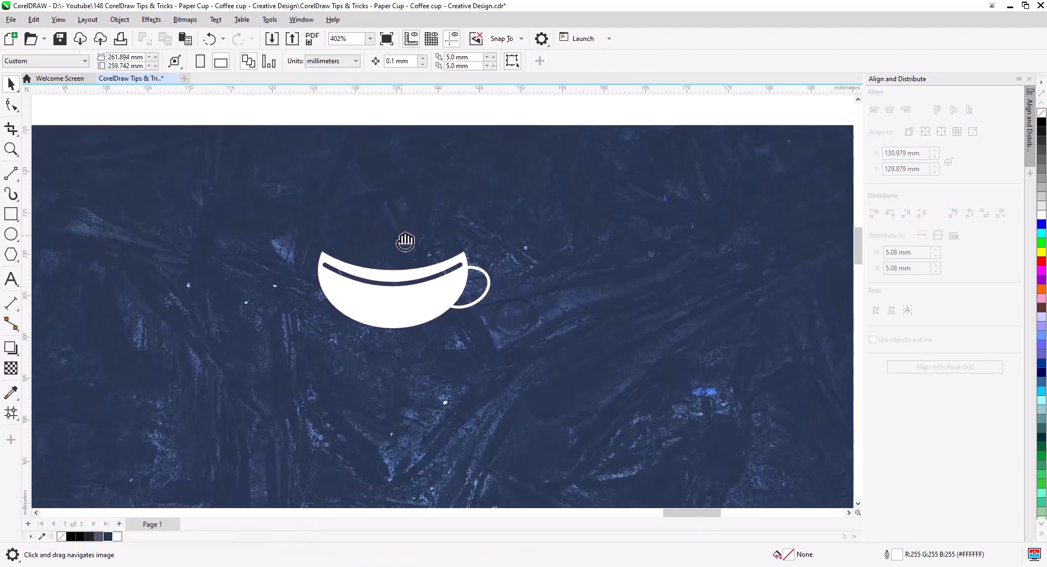
pyautogui.scroll(1, 382, 319)
pyautogui.scroll(2, 382, 326)
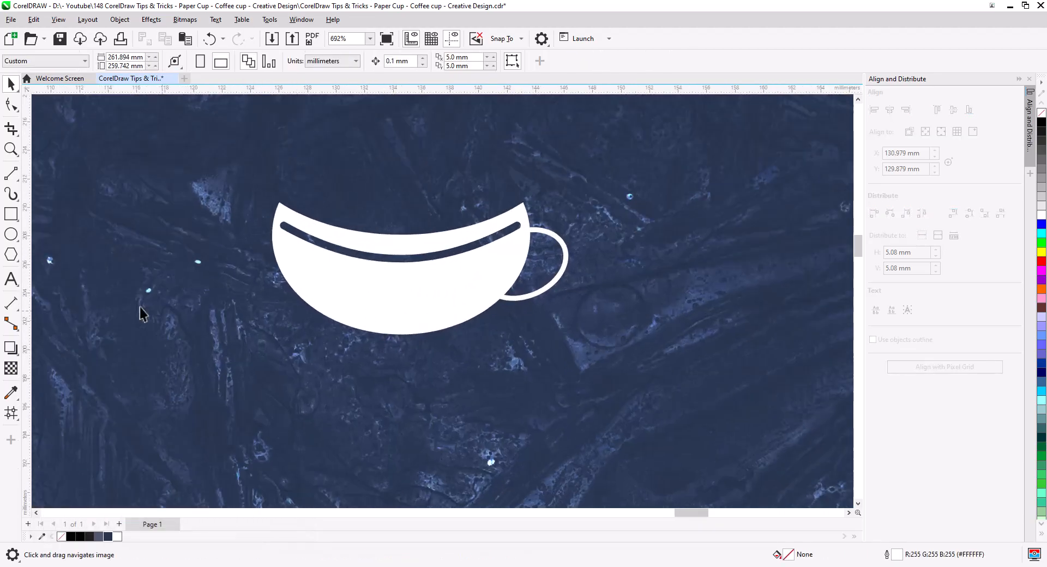
pyautogui.click(11, 234)
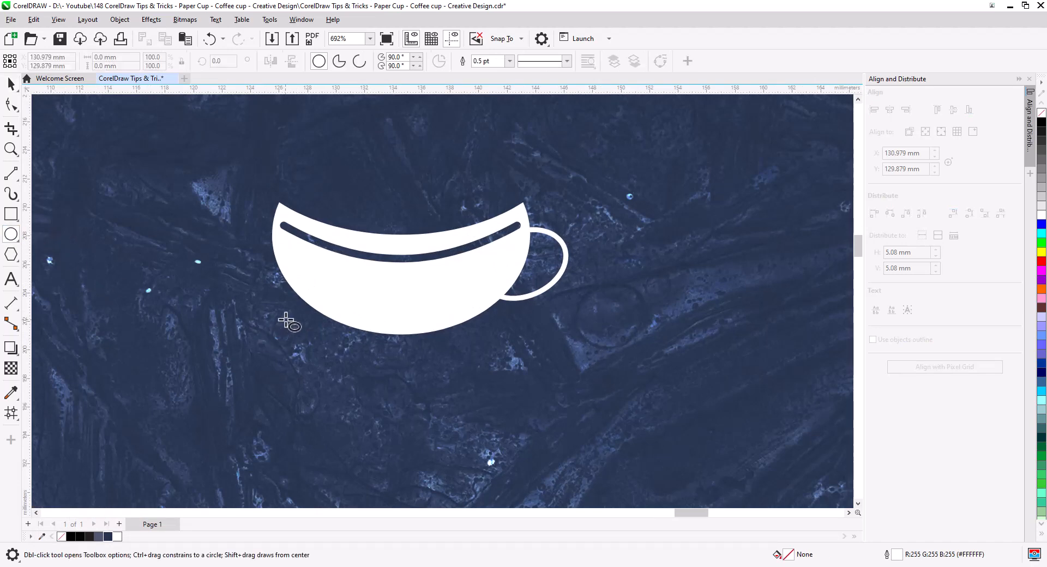
pyautogui.moveTo(285, 308)
pyautogui.mouseDown()
pyautogui.moveTo(465, 355)
pyautogui.moveTo(511, 351)
pyautogui.mouseUp()
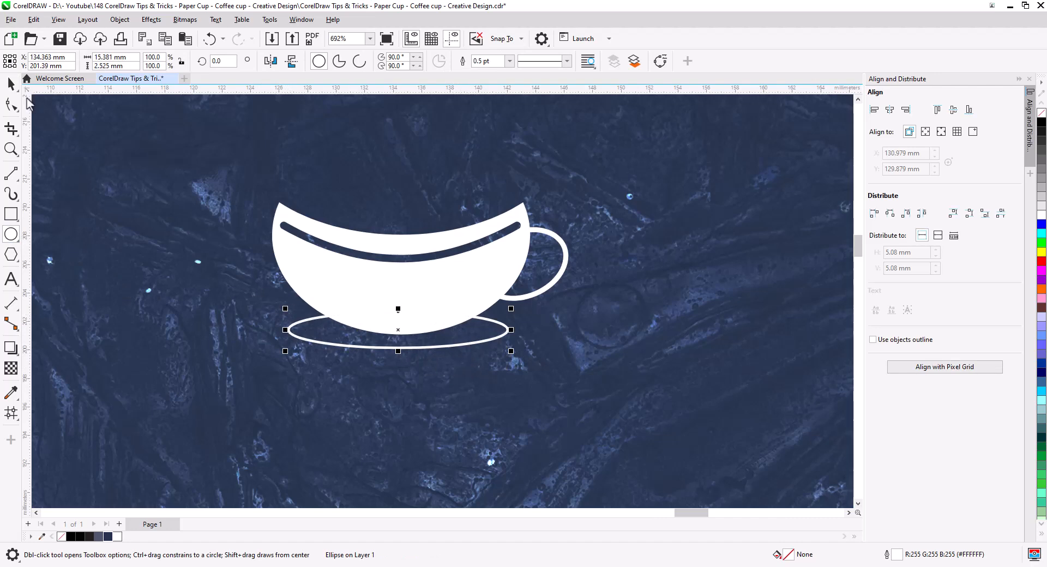
pyautogui.click(11, 84)
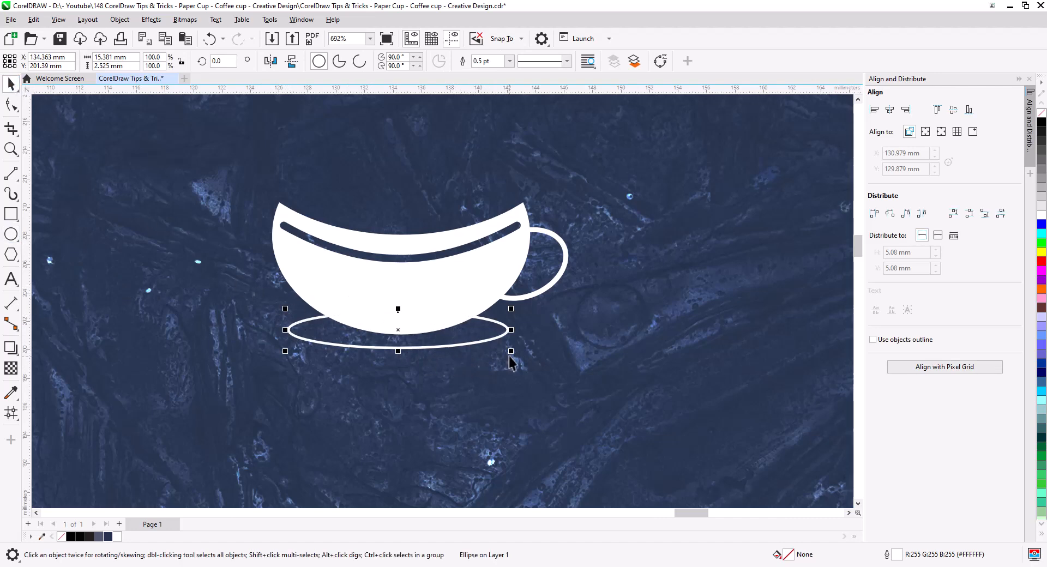
pyautogui.moveTo(511, 352); pyautogui.dragTo(543, 371)
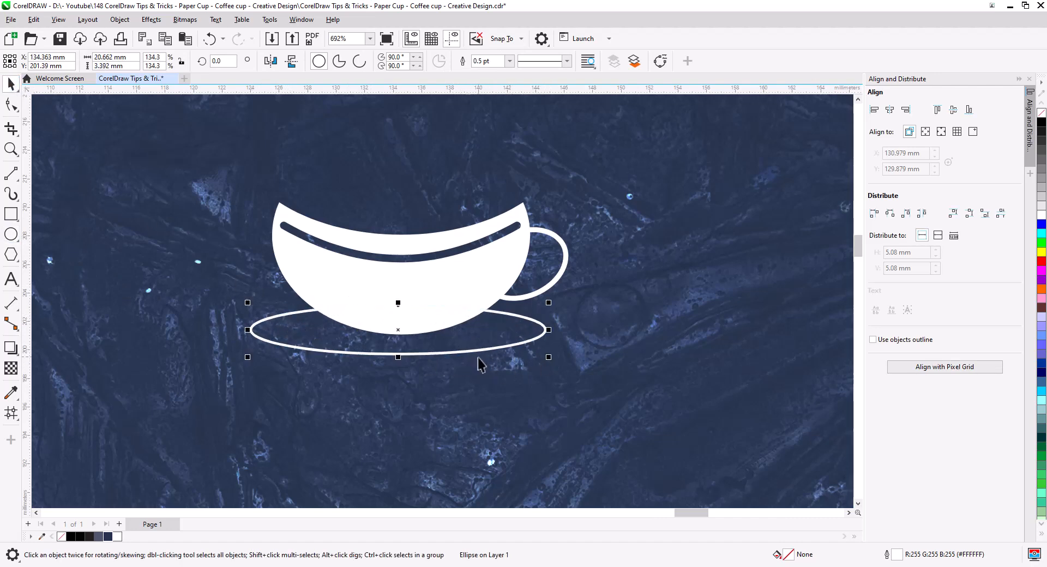
pyautogui.press('Escape')
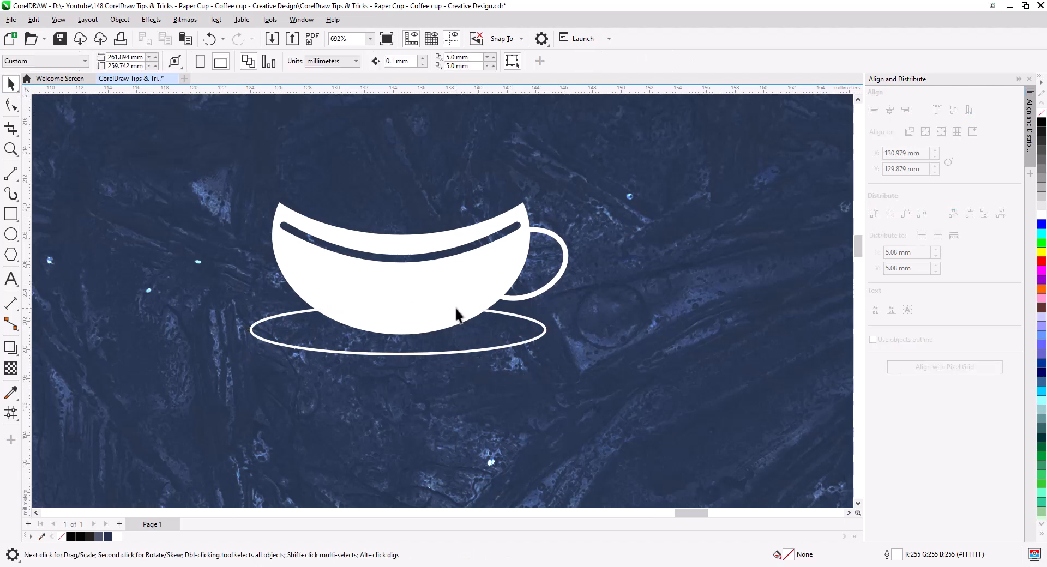
# - Adjust the saucer ellipse's horizontal position so that it is centred under the bowl of the cup
pyautogui.click(493, 349)
pyautogui.keyDown('shift'); pyautogui.click(525, 300); pyautogui.keyUp('shift')
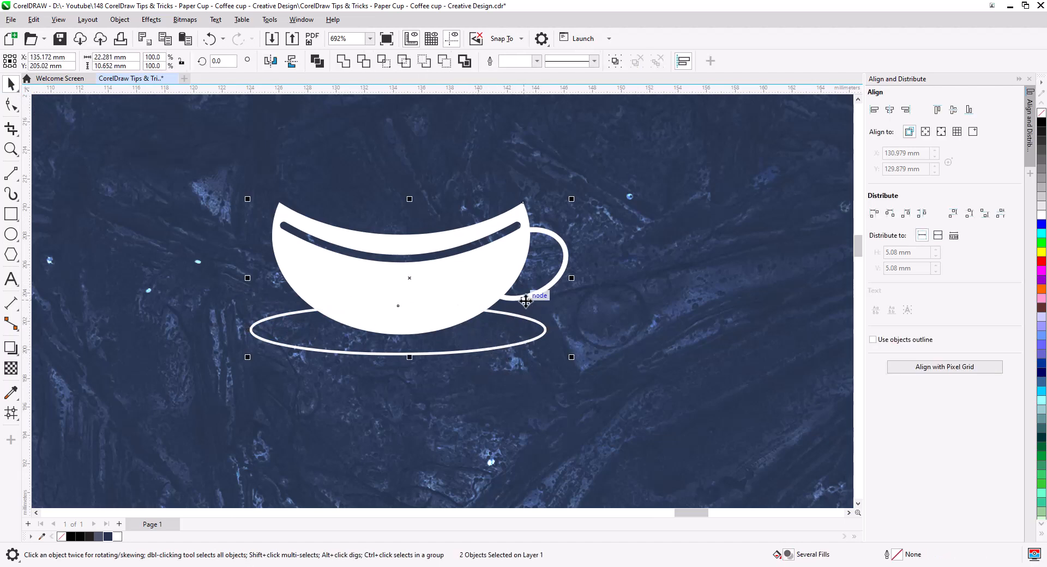
pyautogui.click(889, 110)
pyautogui.click(554, 311)
pyautogui.moveTo(549, 342); pyautogui.dragTo(530, 343)
pyautogui.click(596, 308)
# - Duplicate the saucer ellipse and shrink the copy concentrically to about 16.1 × 1.6 mm as an inner ring
pyautogui.click(543, 337)
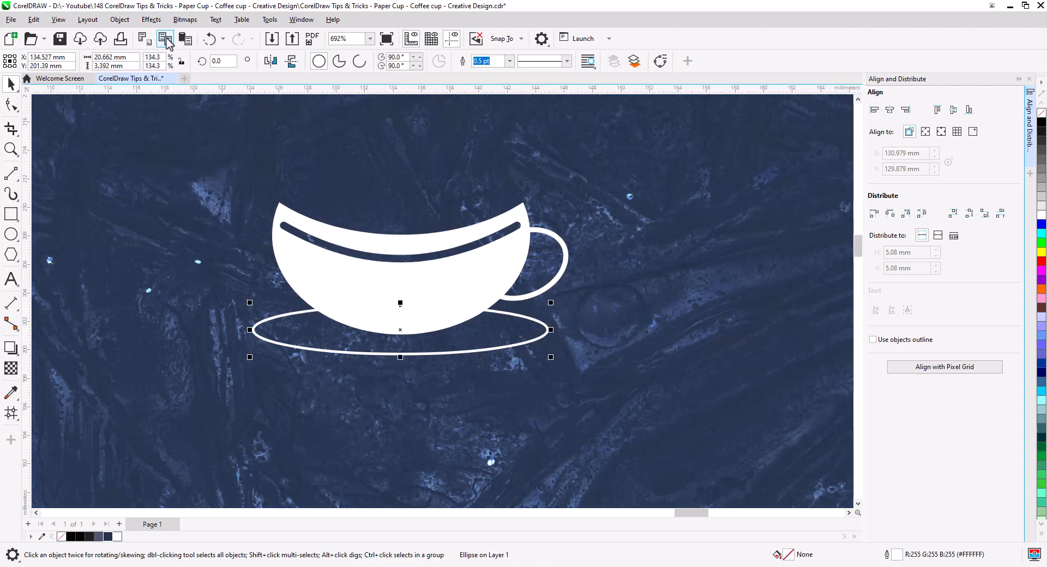
pyautogui.moveTo(551, 357); pyautogui.dragTo(518, 352)
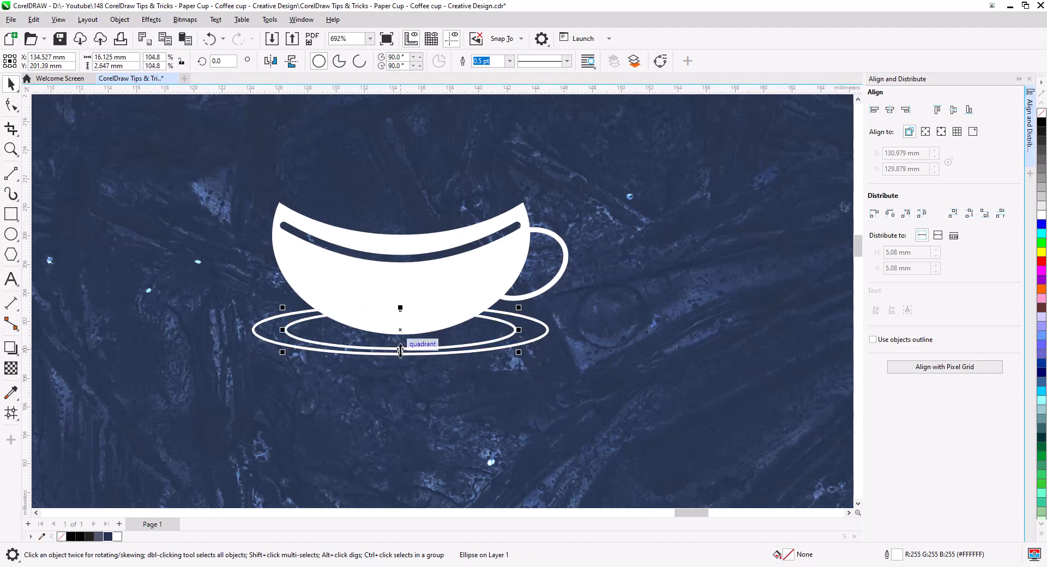
pyautogui.moveTo(400, 352); pyautogui.dragTo(400, 345)
pyautogui.press('Down')
pyautogui.press('Down')
pyautogui.press('Down')
pyautogui.press('Down')
pyautogui.press('Down')
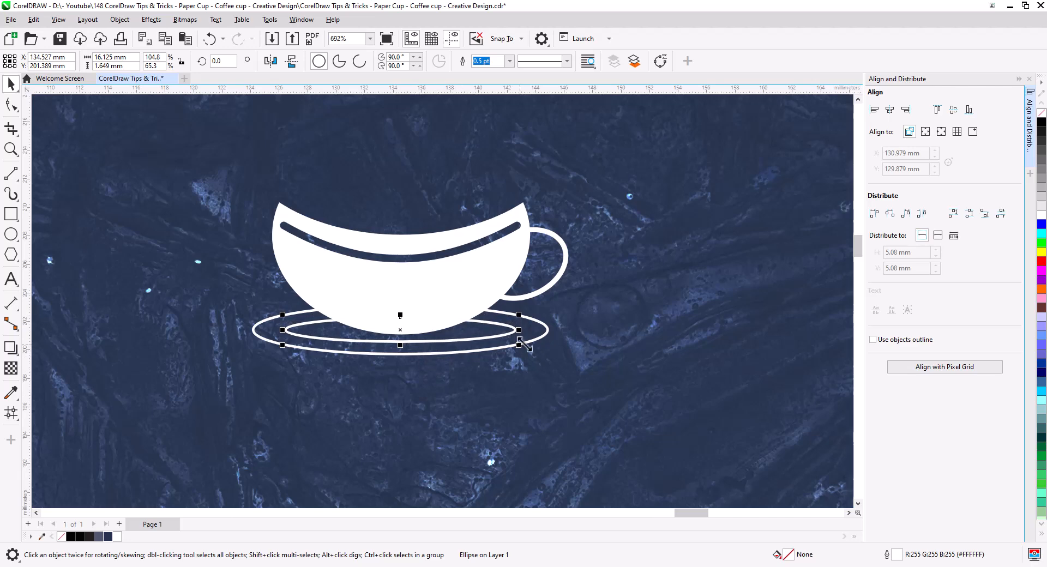
# - Resize the inner saucer ellipse to about 14.4 mm wide and 2.1 mm high
pyautogui.moveTo(516, 330); pyautogui.dragTo(506, 329)
pyautogui.scroll(3, 408, 350)
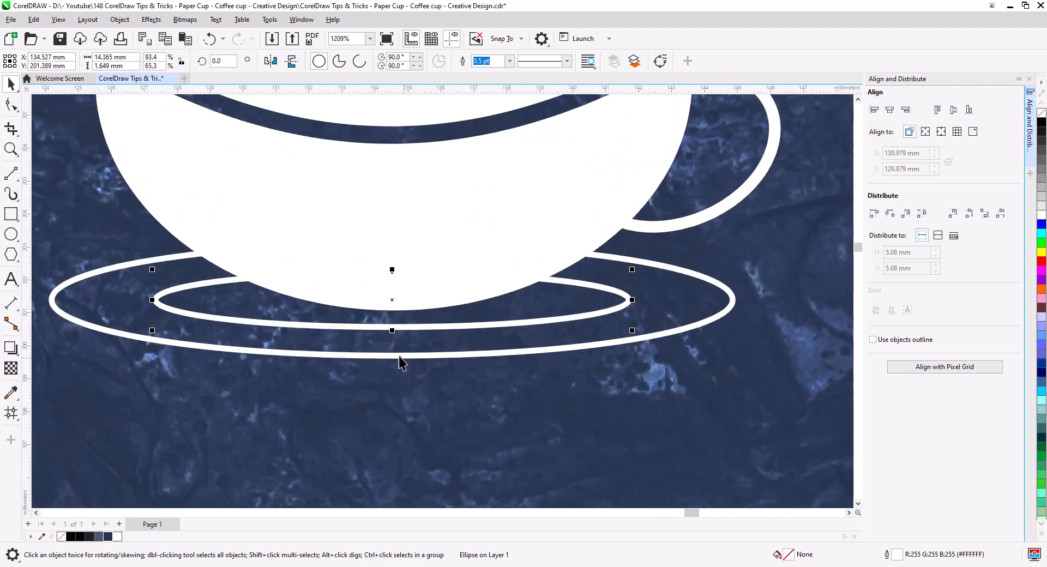
pyautogui.moveTo(392, 331); pyautogui.dragTo(392, 336)
pyautogui.moveTo(392, 268); pyautogui.dragTo(392, 261)
pyautogui.scroll(-2, 423, 318)
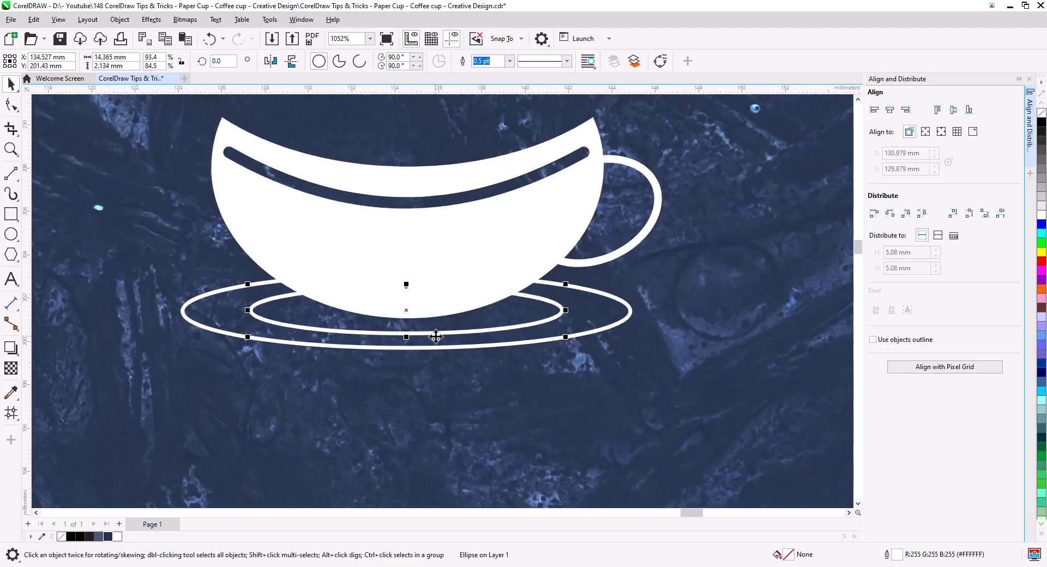
# - Set the outer saucer ellipse's outline width to 1.0 pt and stretch it downward to a height of about 3.8 mm
pyautogui.moveTo(436, 338); pyautogui.dragTo(477, 311)
pyautogui.click(384, 321)
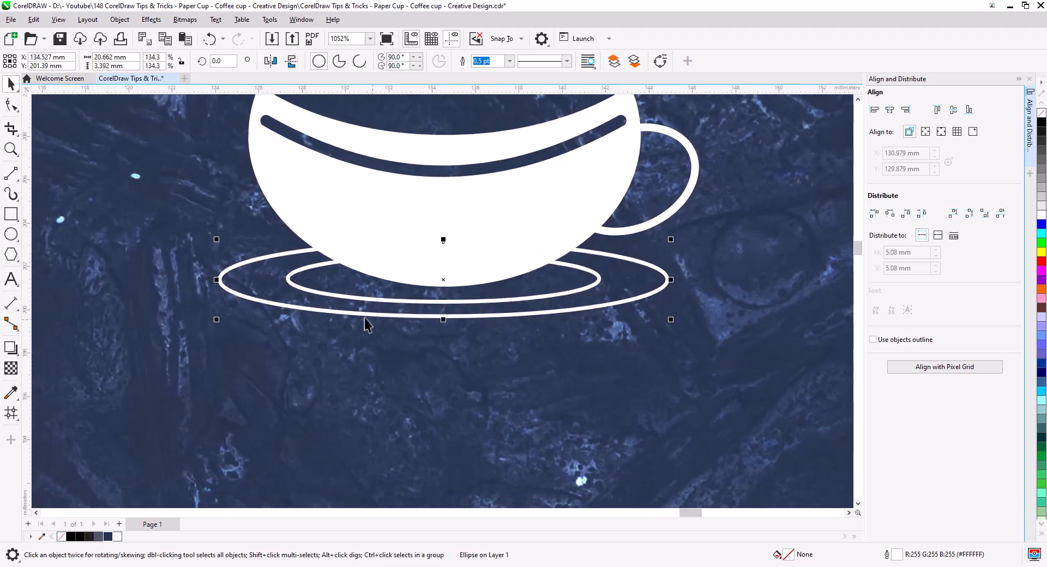
pyautogui.click(509, 61)
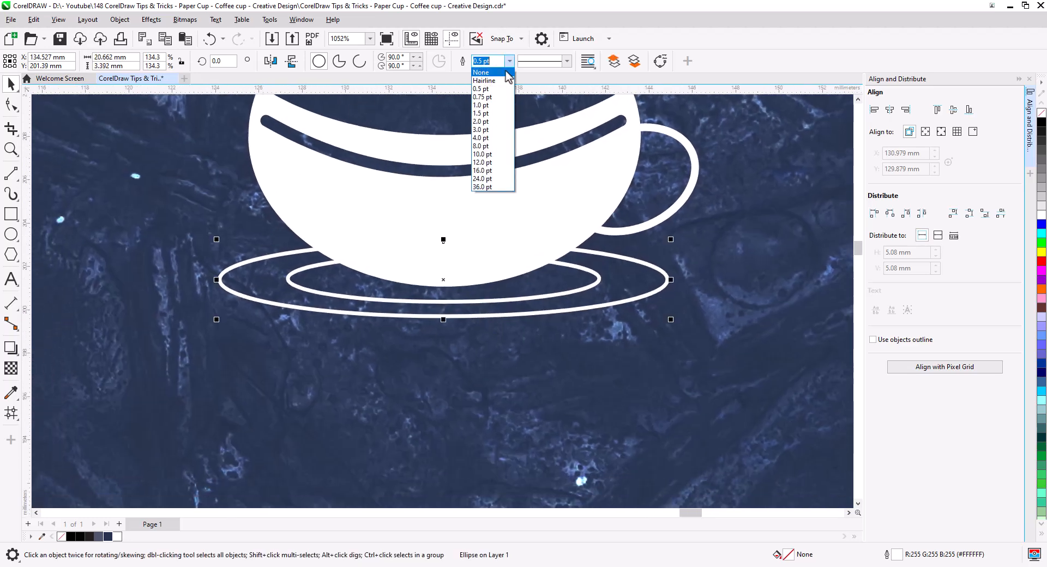
pyautogui.click(500, 109)
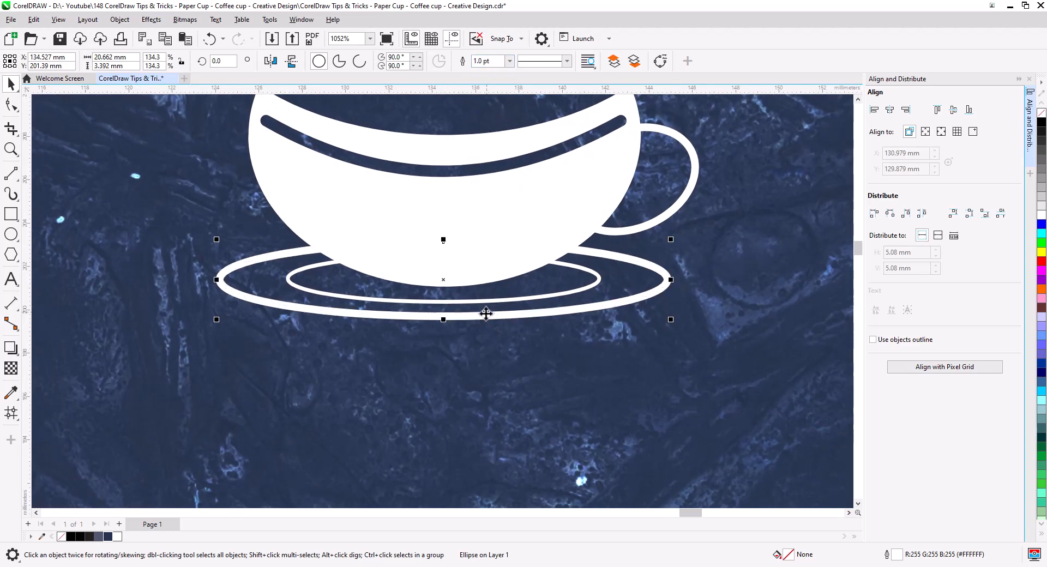
pyautogui.moveTo(443, 324); pyautogui.dragTo(444, 329)
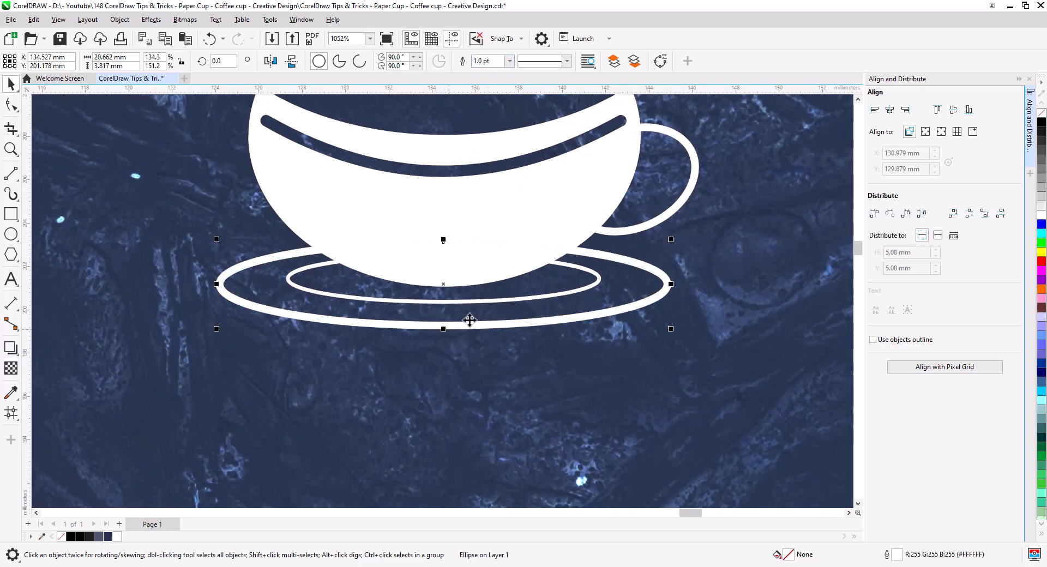
# - Convert the outlines of both saucer ellipses to objects and weld them with the cup
pyautogui.keyDown('shift'); pyautogui.click(510, 301); pyautogui.keyUp('shift')
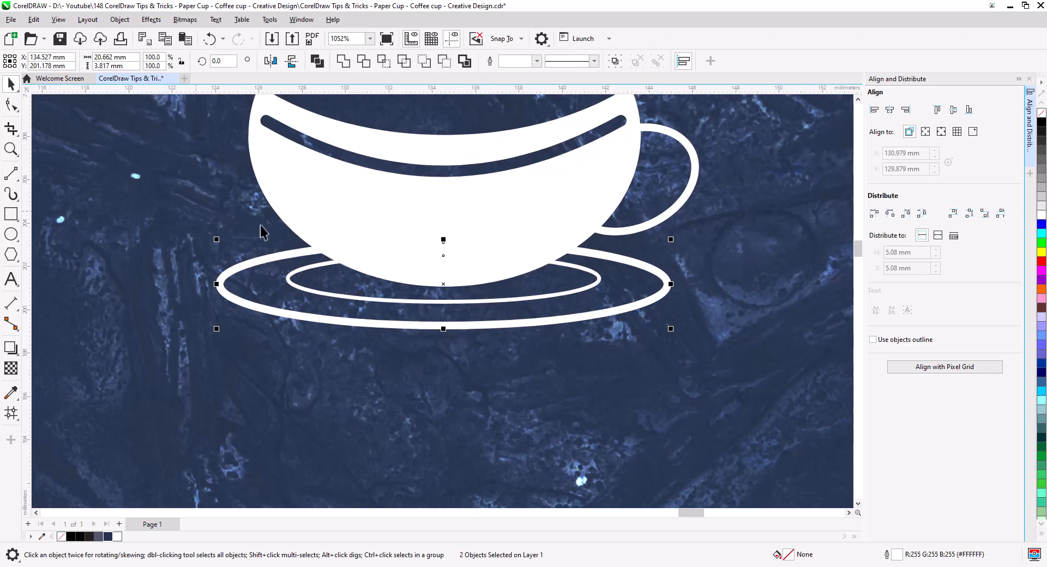
pyautogui.scroll(-4, 241, 220)
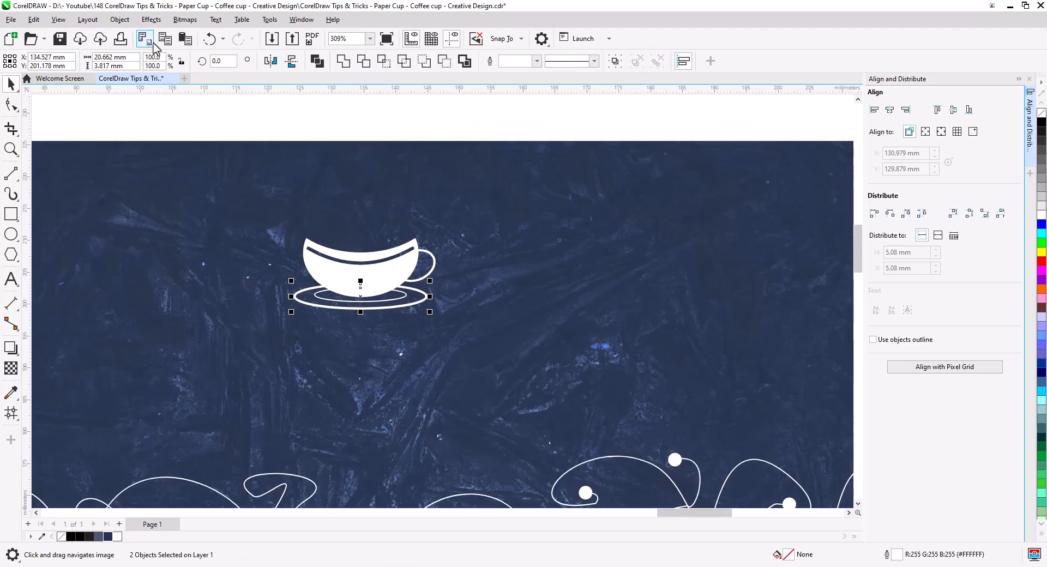
pyautogui.click(120, 20)
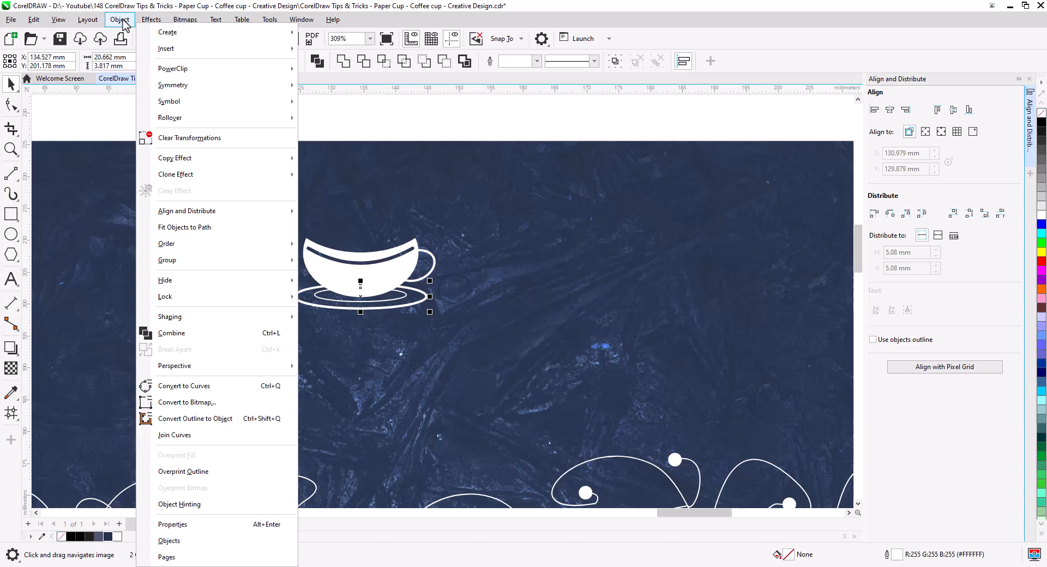
pyautogui.click(209, 418)
pyautogui.keyDown('shift'); pyautogui.click(428, 266); pyautogui.keyUp('shift')
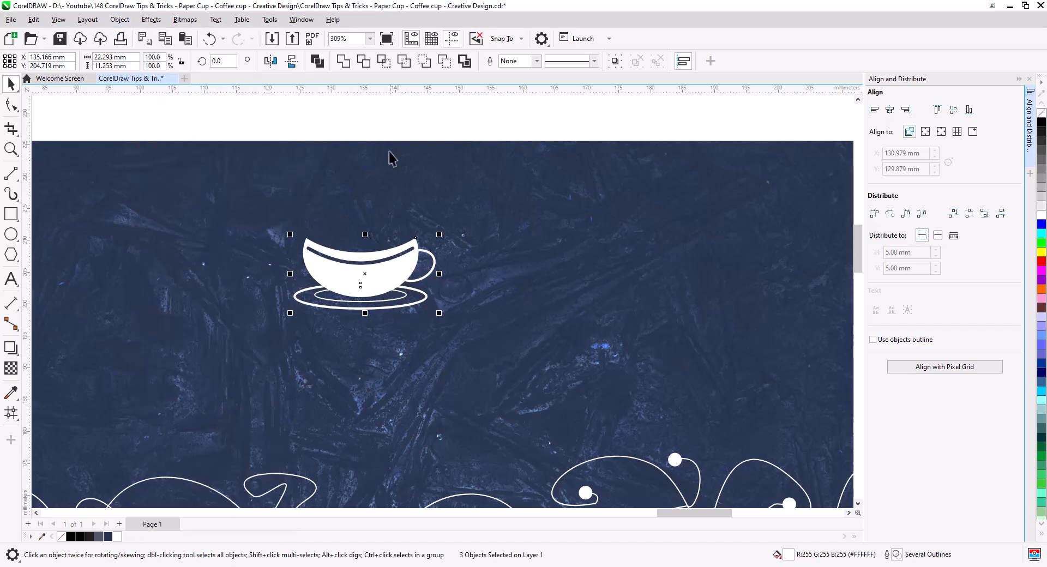
pyautogui.click(363, 62)
pyautogui.press('Escape')
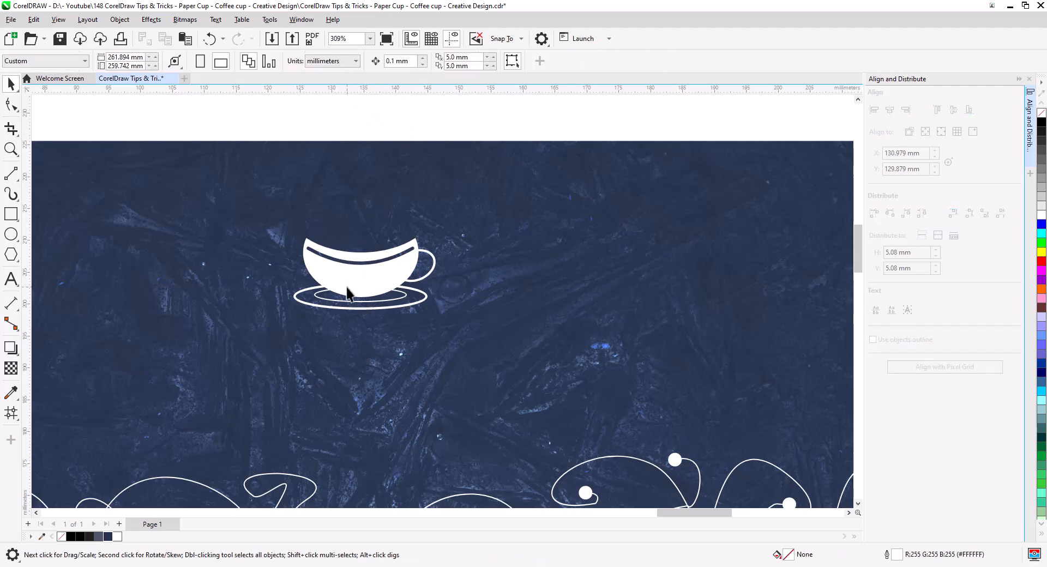
# - Draw four wavy freehand steam lines rising from the cup, together about 5.8 × 9.9 mm
pyautogui.scroll(1, 346, 294)
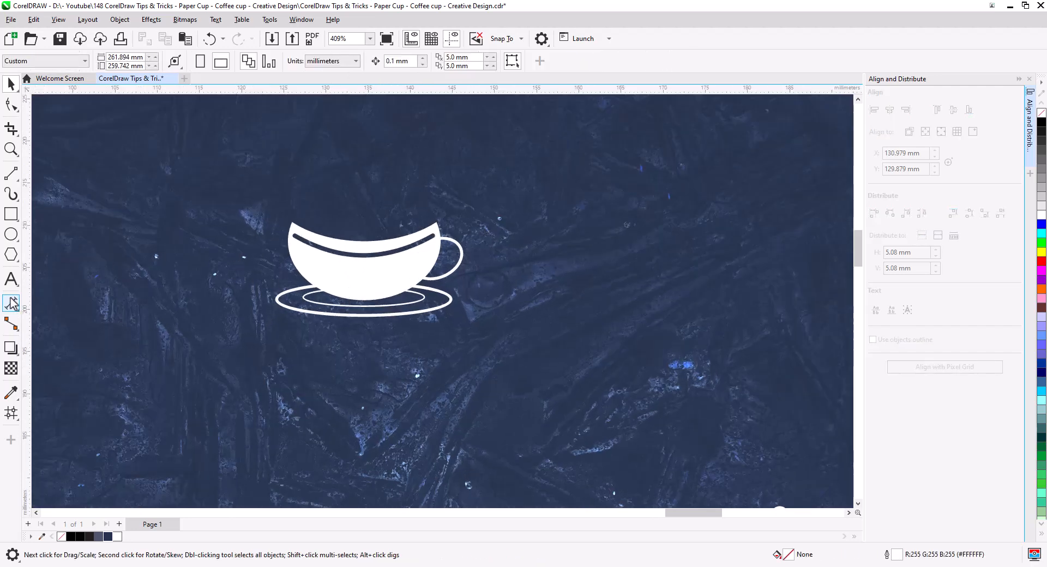
pyautogui.click(16, 174)
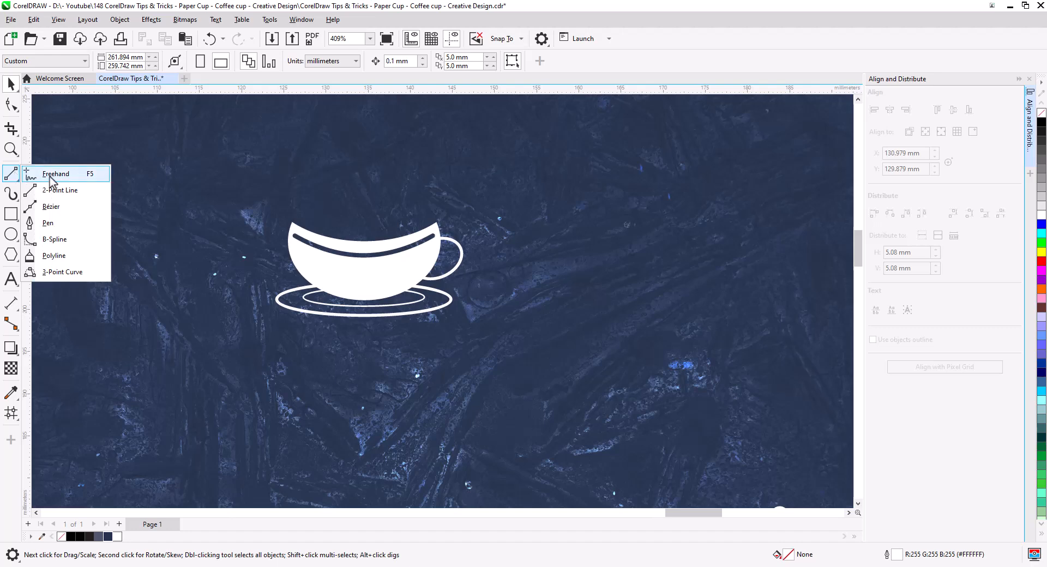
pyautogui.click(53, 174)
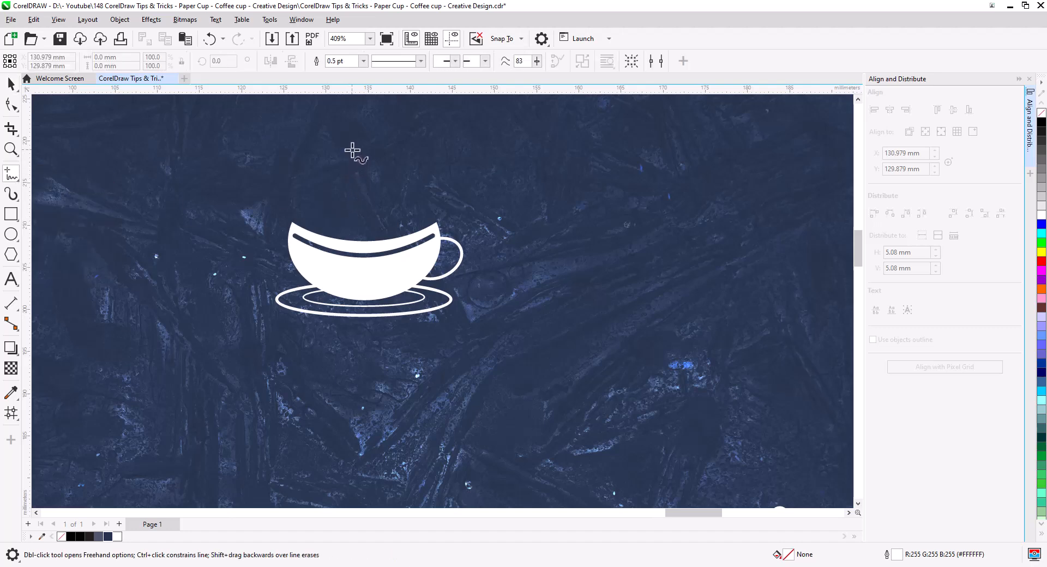
pyautogui.moveTo(351, 151)
pyautogui.mouseDown()
pyautogui.moveTo(344, 169)
pyautogui.moveTo(358, 234)
pyautogui.mouseUp()
pyautogui.moveTo(364, 175); pyautogui.dragTo(371, 234)
pyautogui.moveTo(377, 182); pyautogui.dragTo(379, 229)
pyautogui.moveTo(335, 192); pyautogui.dragTo(344, 228)
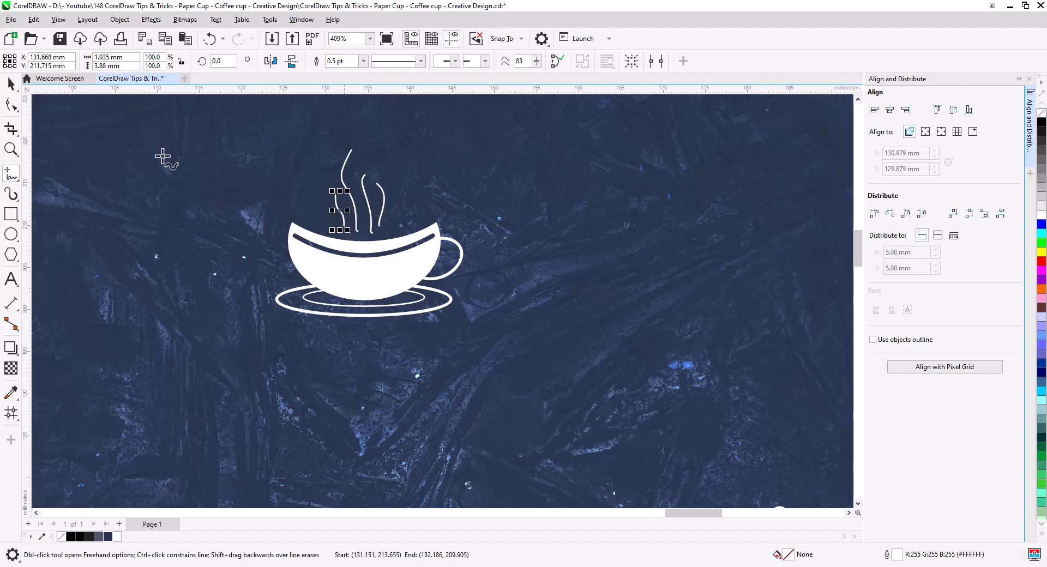
# - Set the outline width of all four steam lines to 1.0 pt
pyautogui.click(12, 85)
pyautogui.scroll(-2, 329, 331)
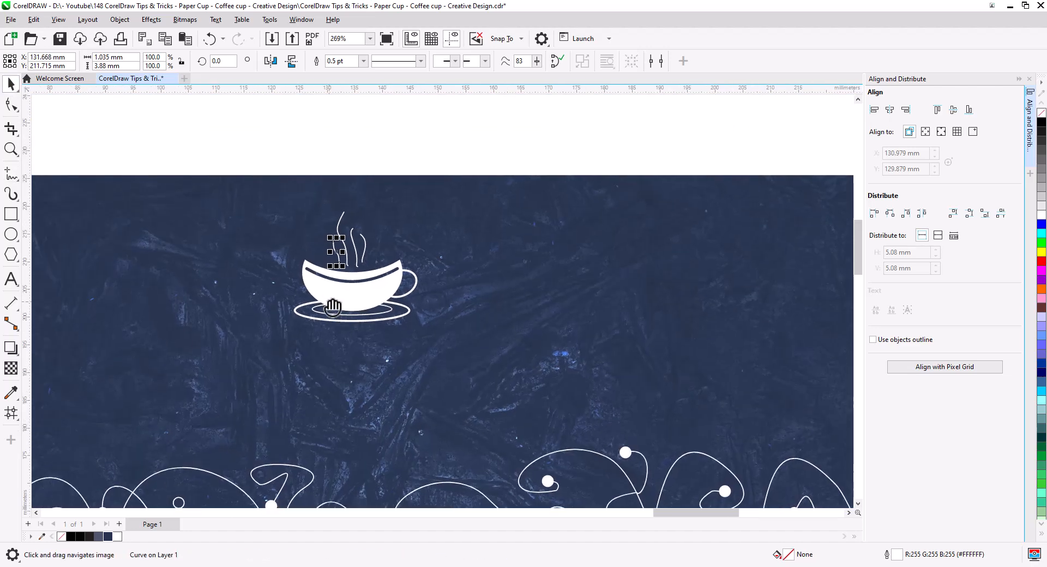
pyautogui.moveTo(299, 150); pyautogui.dragTo(388, 275)
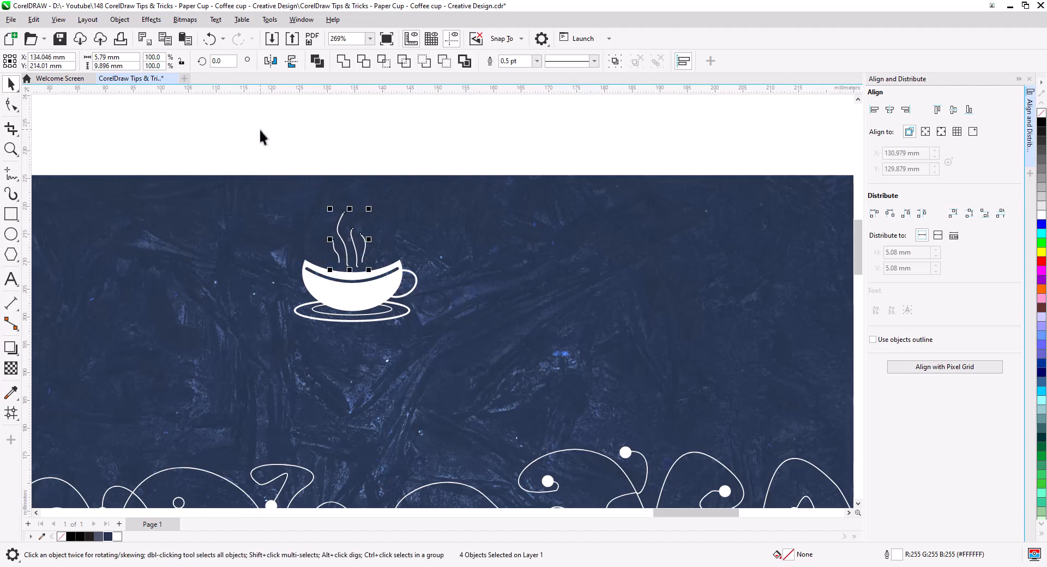
pyautogui.click(536, 61)
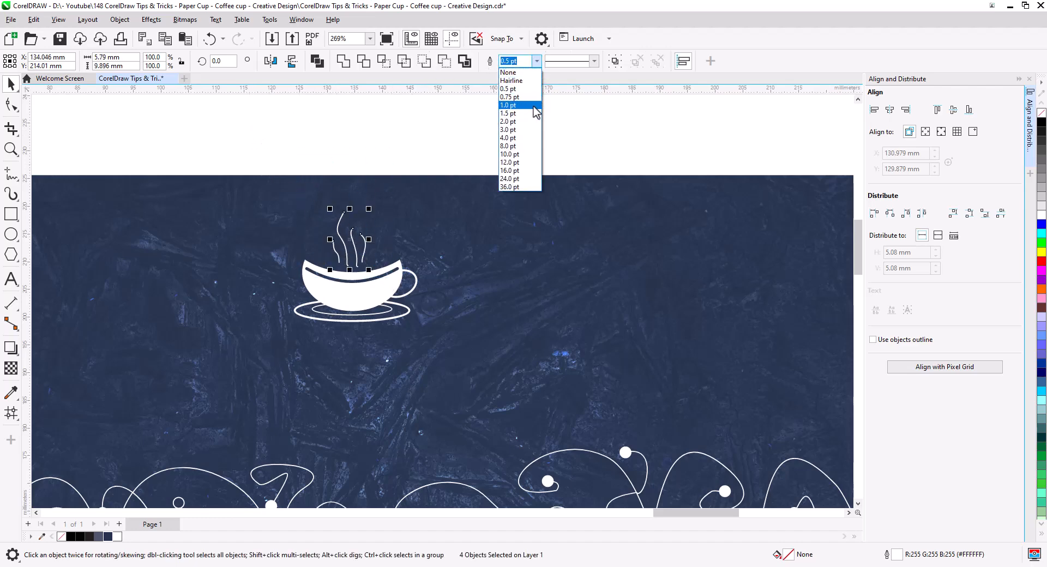
pyautogui.click(532, 98)
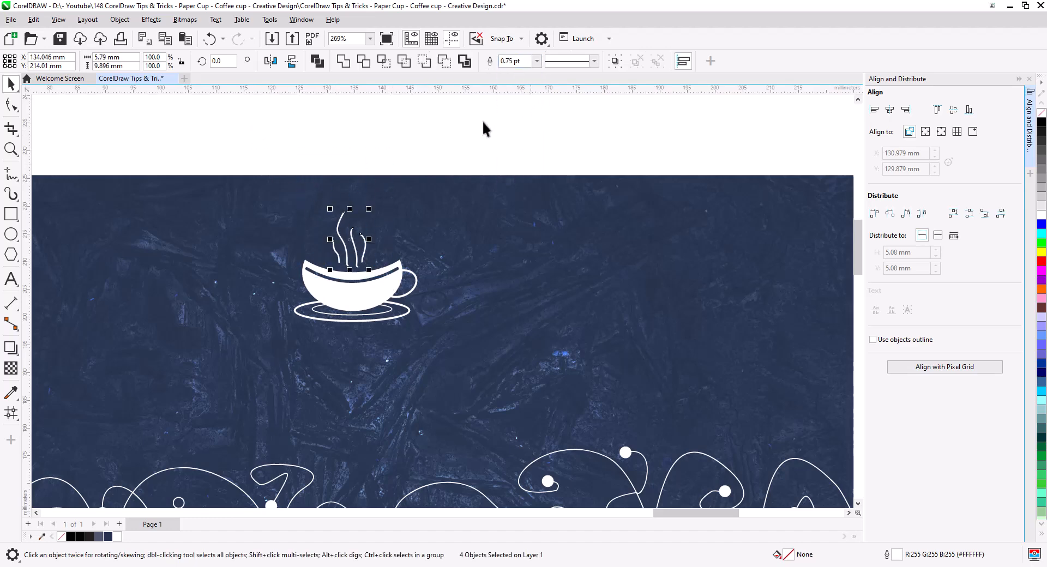
pyautogui.click(537, 61)
pyautogui.click(529, 105)
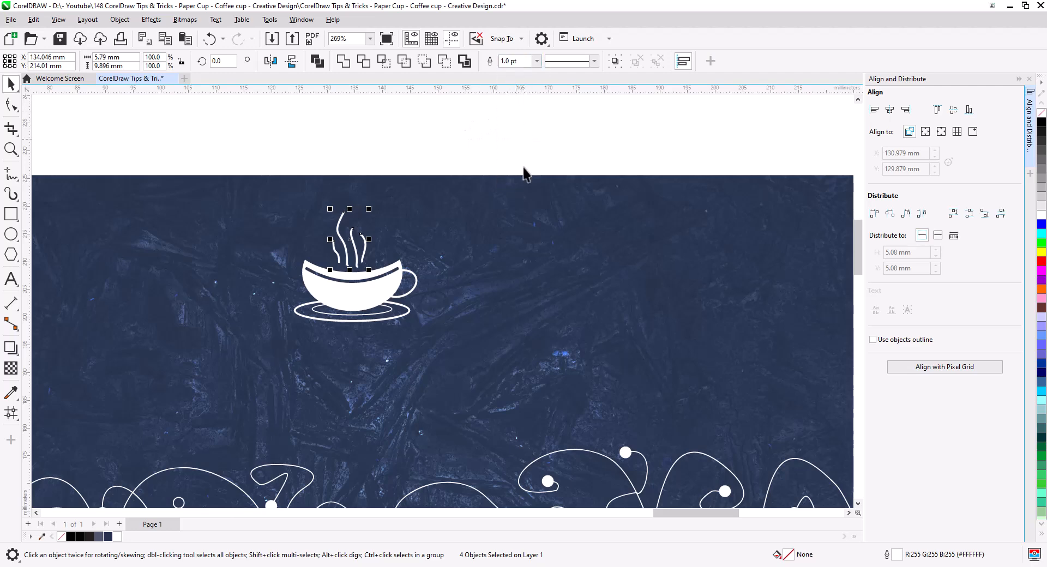
# - Give the steam lines round corners and round line caps
pyautogui.doubleClick(897, 555)
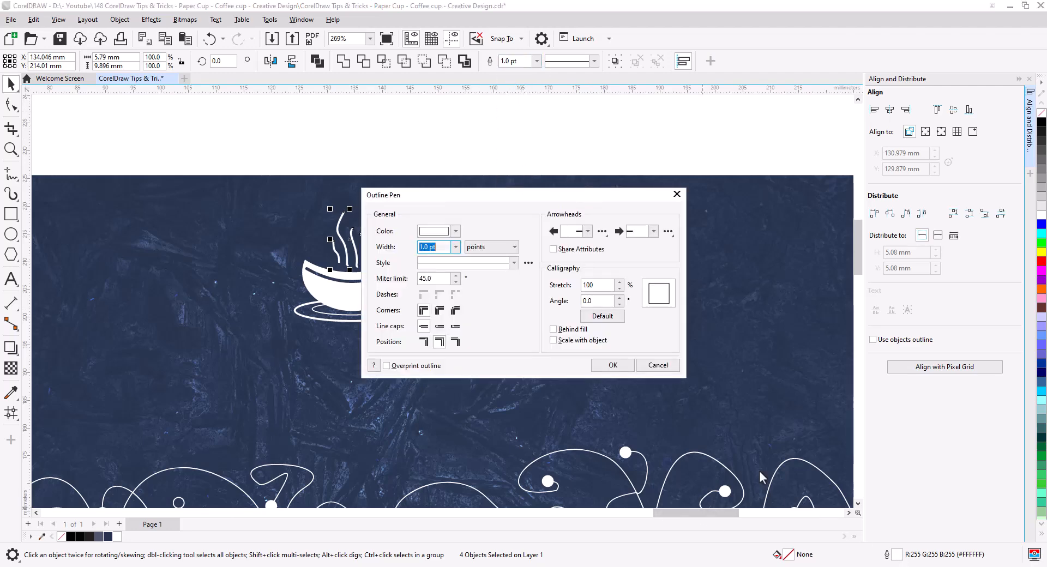
pyautogui.click(441, 310)
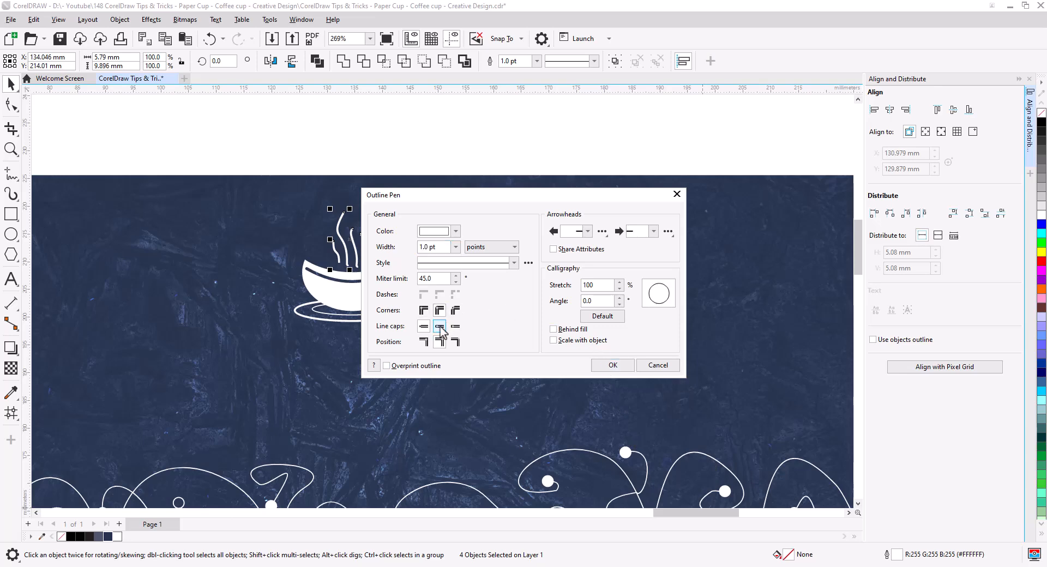
pyautogui.click(613, 364)
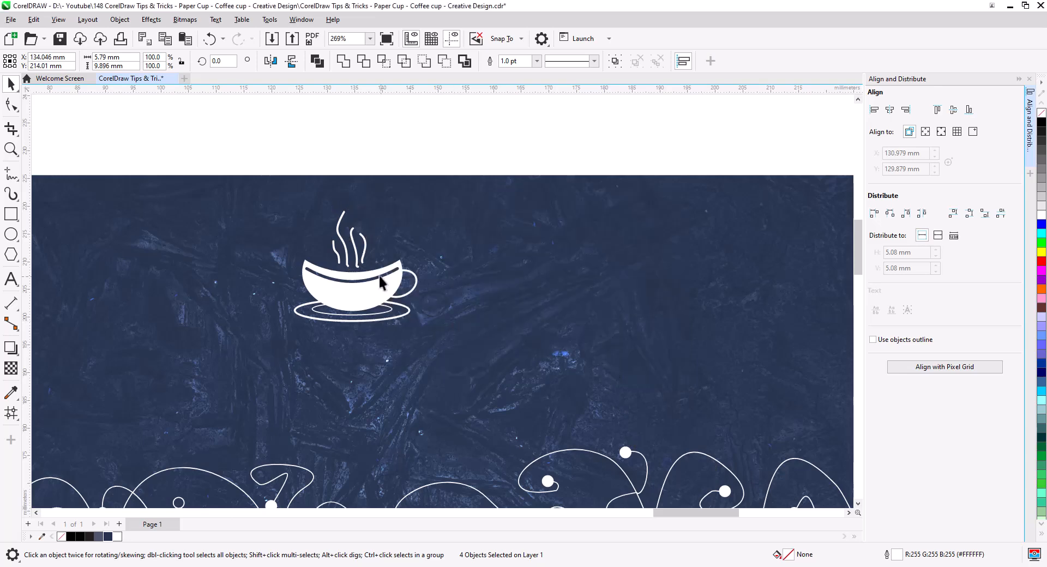
# - Convert the outlines of all four steam lines to objects
pyautogui.moveTo(372, 257); pyautogui.dragTo(372, 272)
pyautogui.click(120, 20)
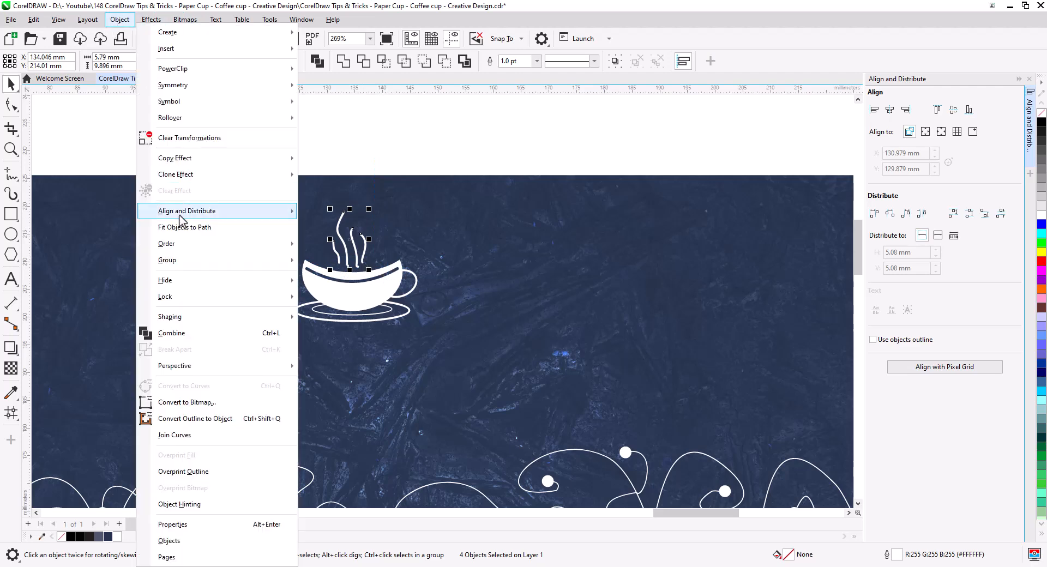
pyautogui.click(220, 423)
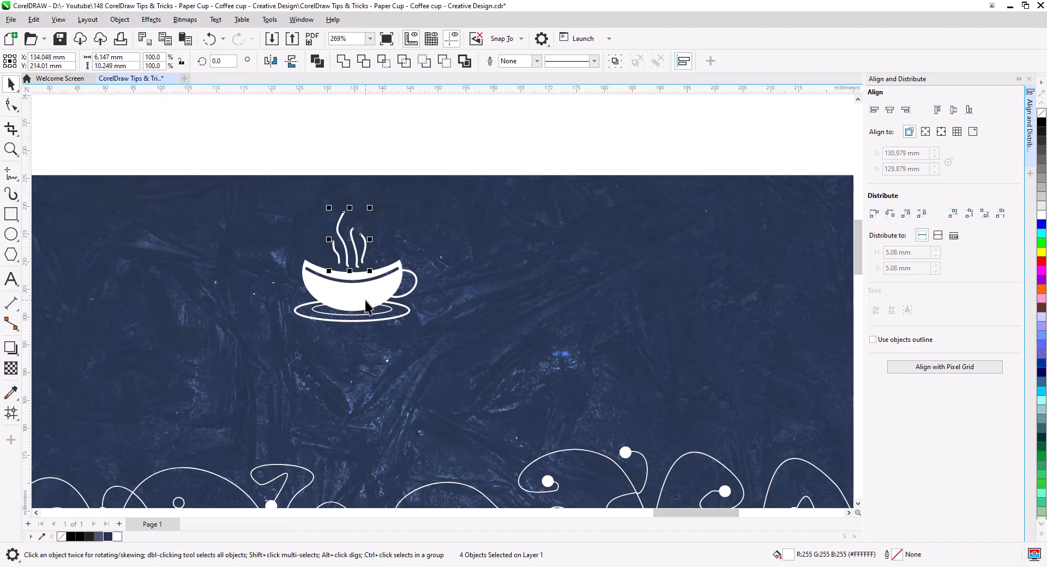
pyautogui.click(338, 171)
pyautogui.click(343, 224)
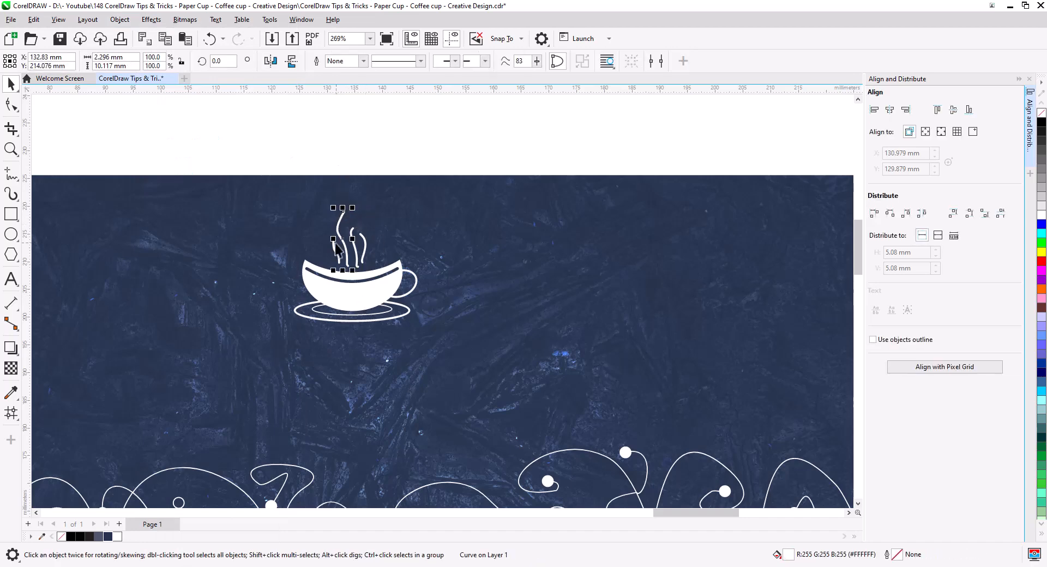
# - Combine the four steam shapes with the cup and saucer into a single curve
pyautogui.moveTo(381, 281); pyautogui.dragTo(382, 282)
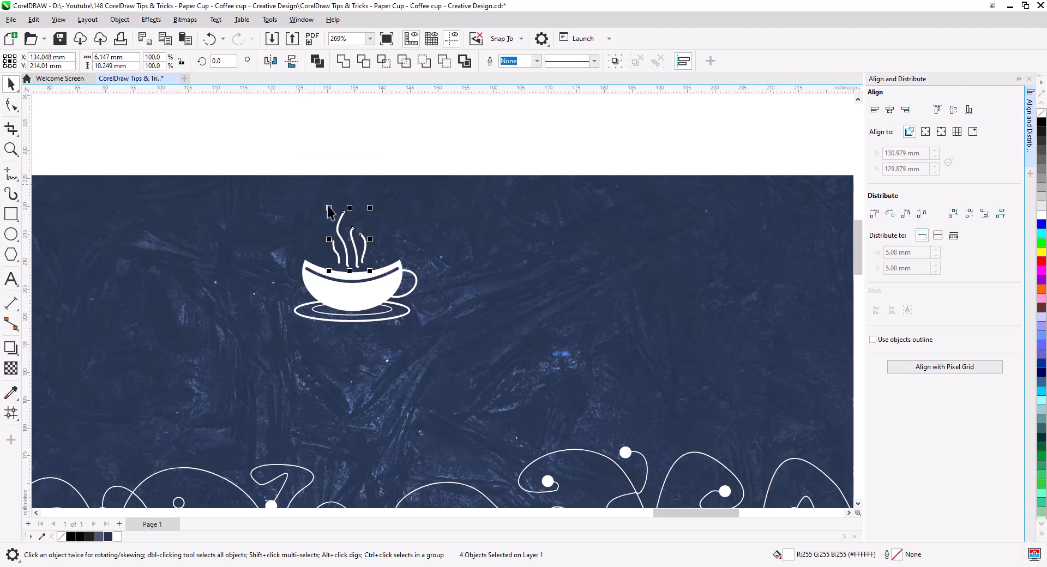
pyautogui.keyDown('shift'); pyautogui.click(373, 299); pyautogui.keyUp('shift')
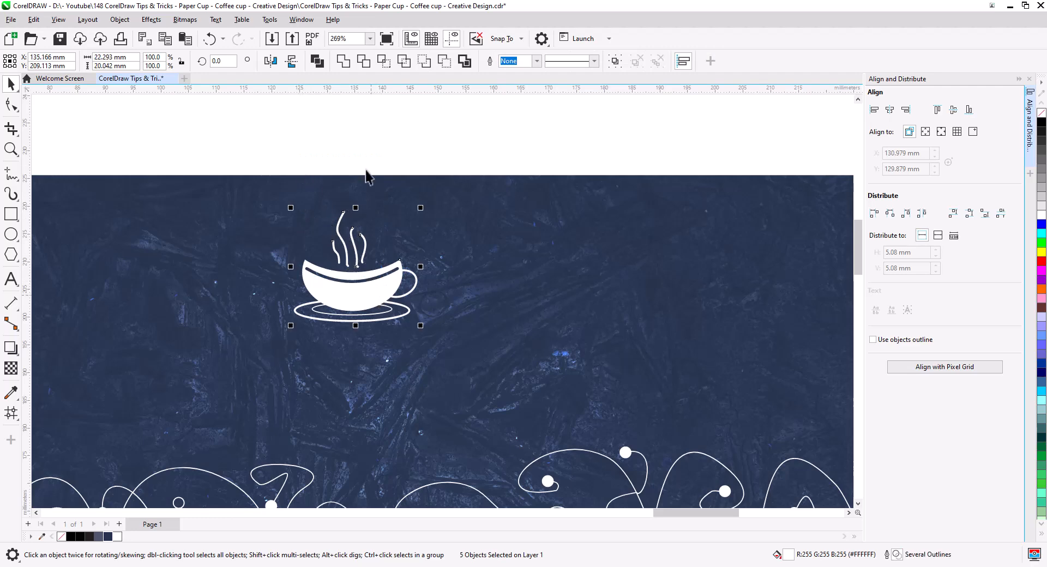
pyautogui.click(317, 63)
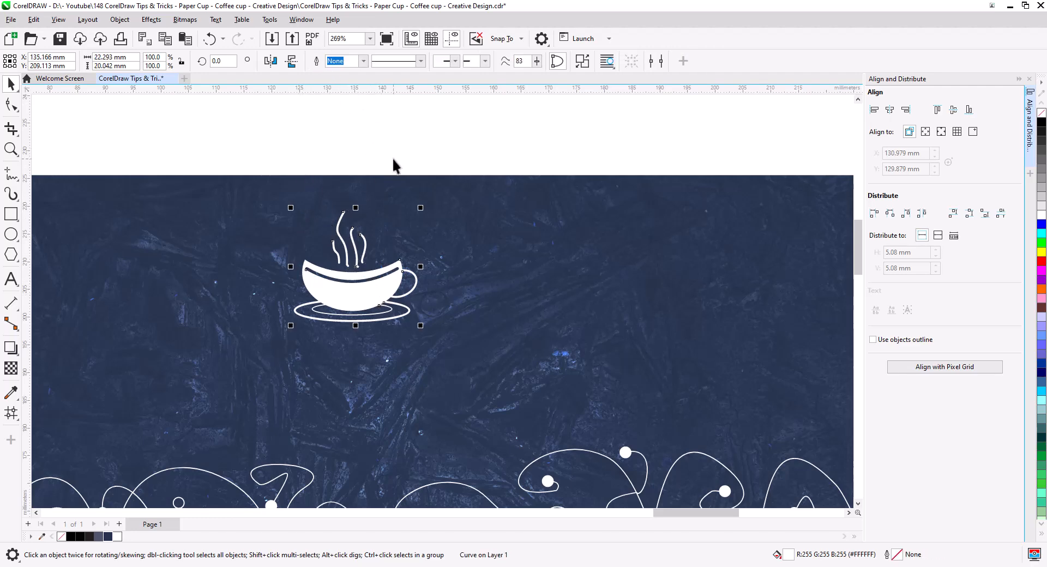
pyautogui.click(392, 157)
# - Center the coffee cup icon horizontally on the navy background
pyautogui.moveTo(409, 310); pyautogui.dragTo(464, 313)
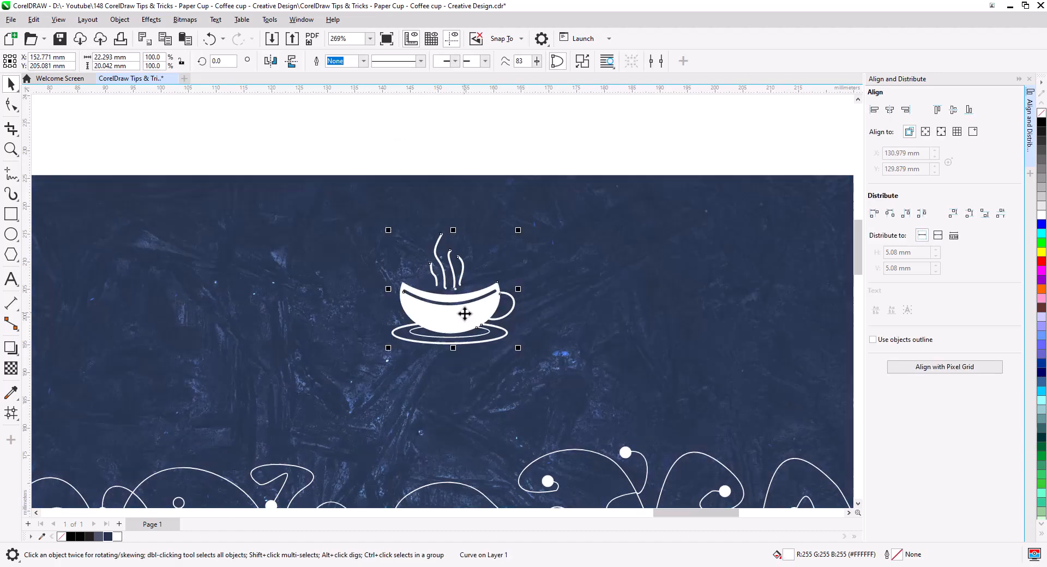
pyautogui.keyDown('shift'); pyautogui.click(551, 256); pyautogui.keyUp('shift')
pyautogui.click(890, 110)
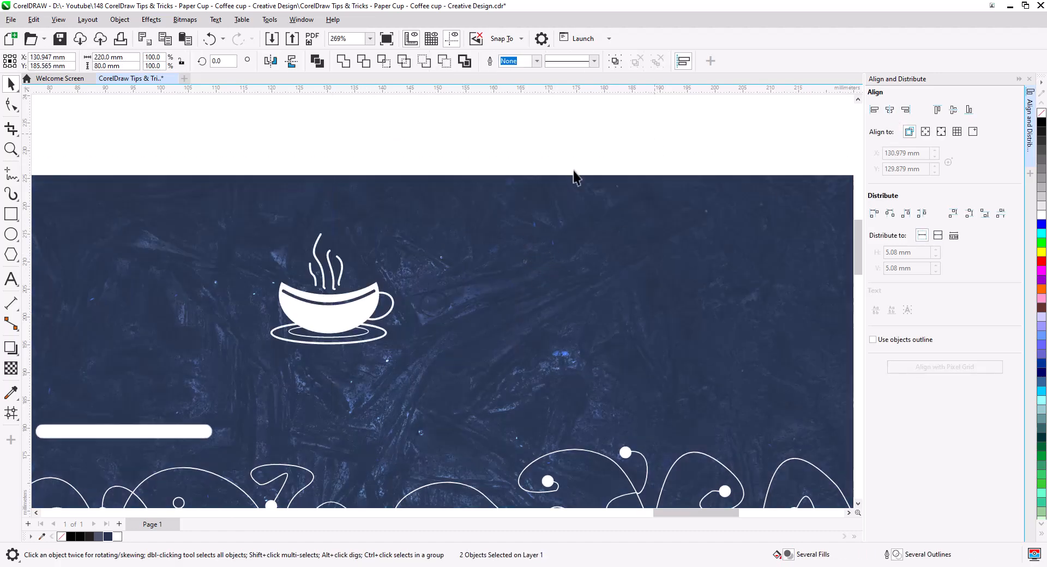
pyautogui.click(634, 144)
pyautogui.scroll(-2, 437, 286)
pyautogui.scroll(4, 428, 365)
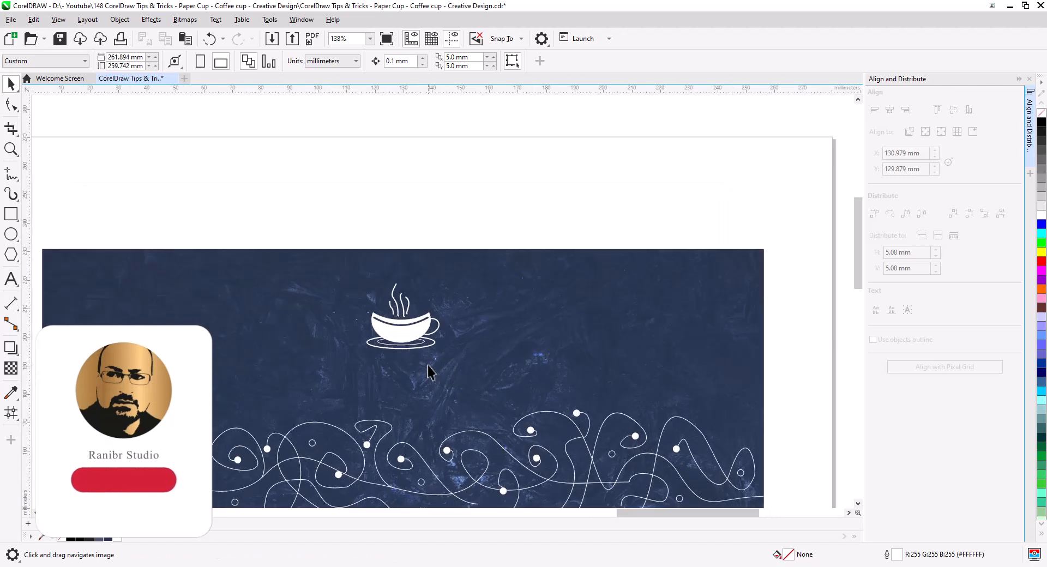
# - Move the cup icon up to Y about 209.6 mm and scale it down slightly around its center
pyautogui.click(429, 341)
pyautogui.moveTo(428, 335); pyautogui.dragTo(428, 320)
pyautogui.scroll(-2, 459, 347)
pyautogui.moveTo(458, 364); pyautogui.dragTo(447, 309)
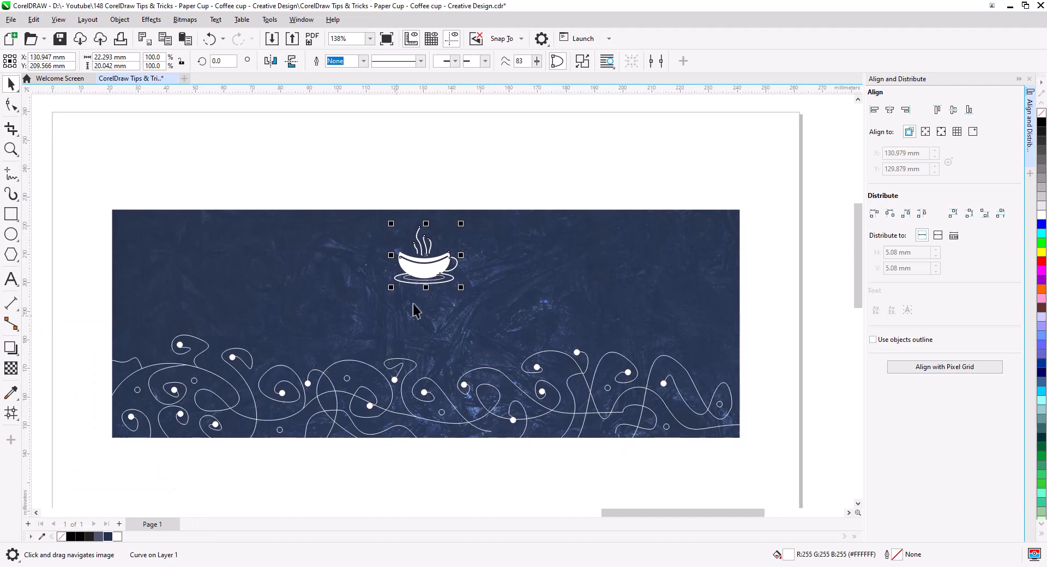
pyautogui.keyDown('shift'); pyautogui.moveTo(460, 288); pyautogui.dragTo(453, 280); pyautogui.keyUp('shift')
pyautogui.click(472, 168)
# - Place the "Brand Name" text under the cup, in front of the background, fill it white and scale it to about 35 mm wide
pyautogui.moveTo(154, 323); pyautogui.dragTo(282, 330)
pyautogui.moveTo(121, 337); pyautogui.dragTo(606, 306)
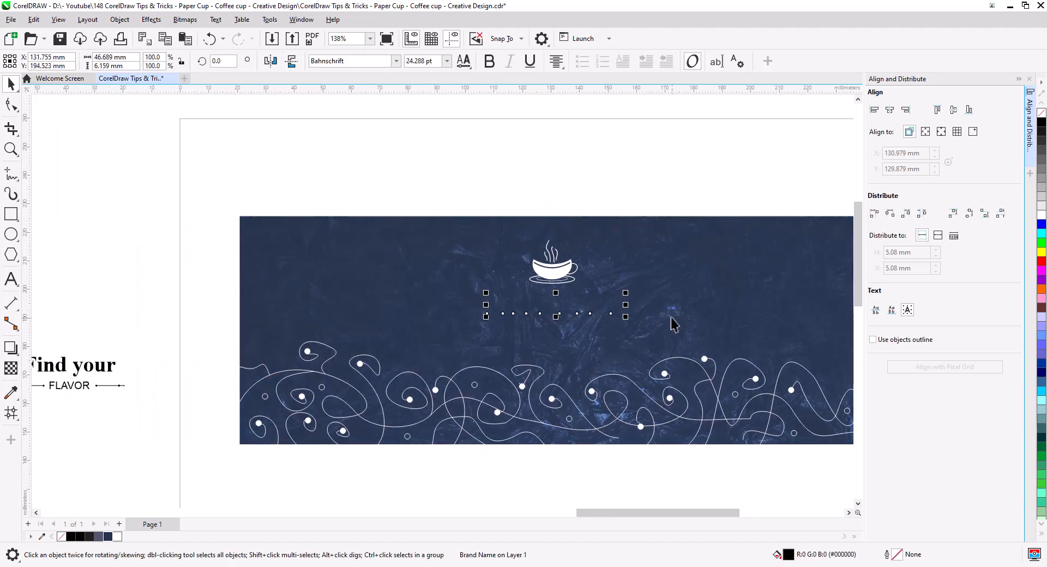
pyautogui.hotkey('shift', 'pageup')
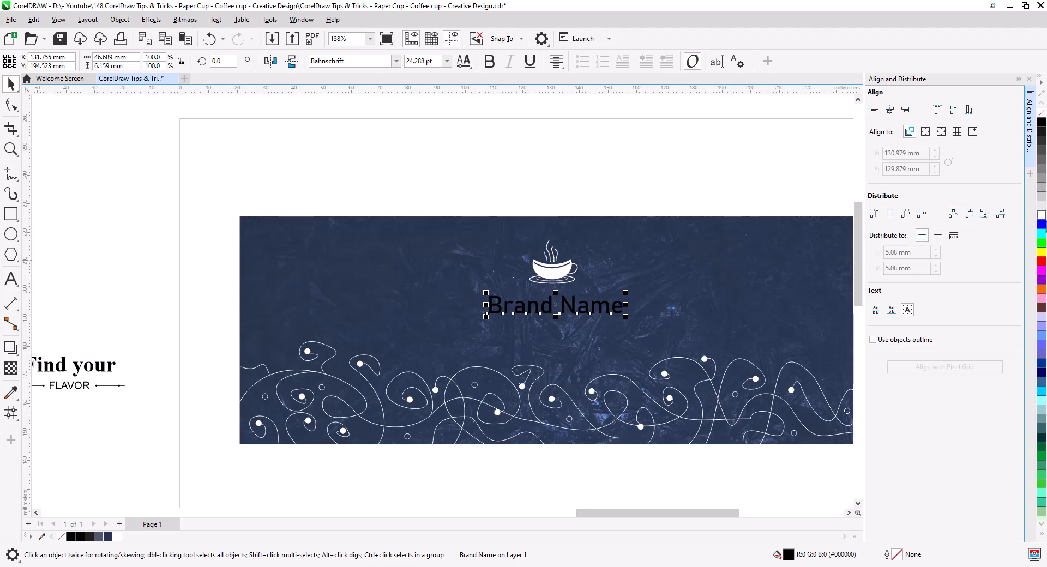
pyautogui.click(1042, 216)
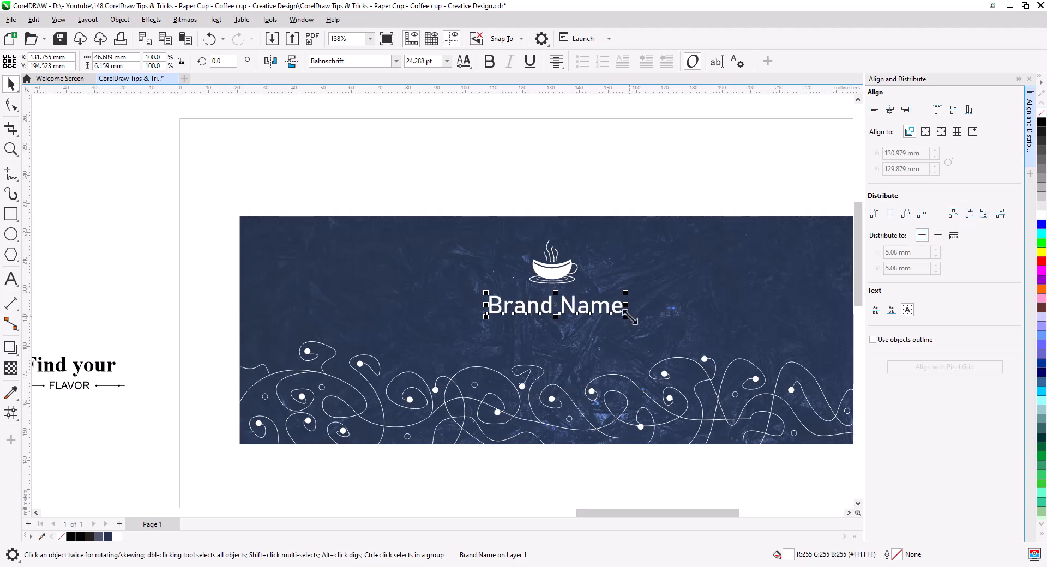
pyautogui.moveTo(627, 317); pyautogui.dragTo(581, 299)
pyautogui.click(224, 260)
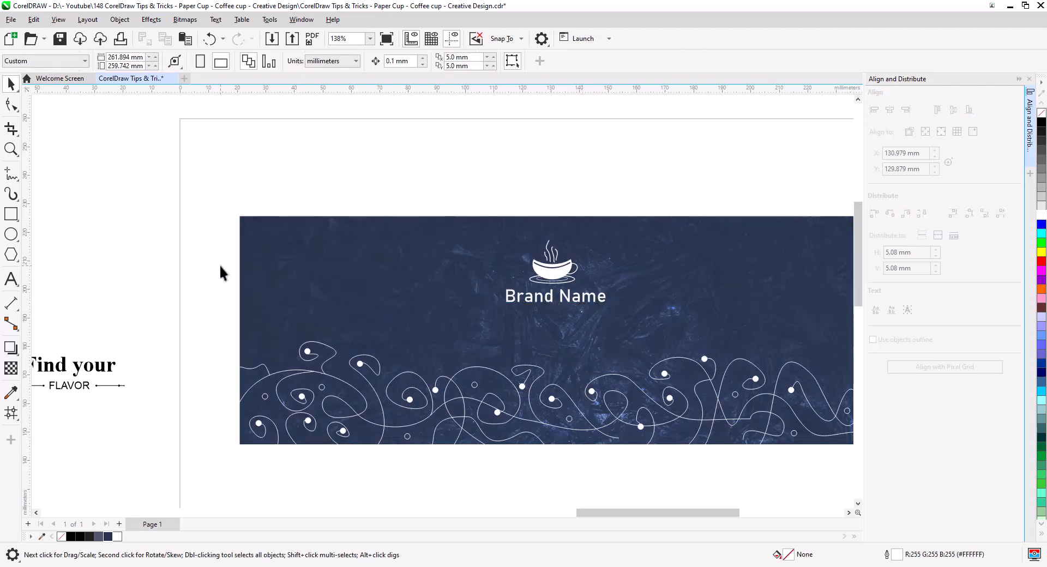
# - Place the "Find your FLAVOR" tagline with its decorative lines below the brand name and fill it white
pyautogui.scroll(-2, 169, 304)
pyautogui.moveTo(165, 327); pyautogui.dragTo(206, 329)
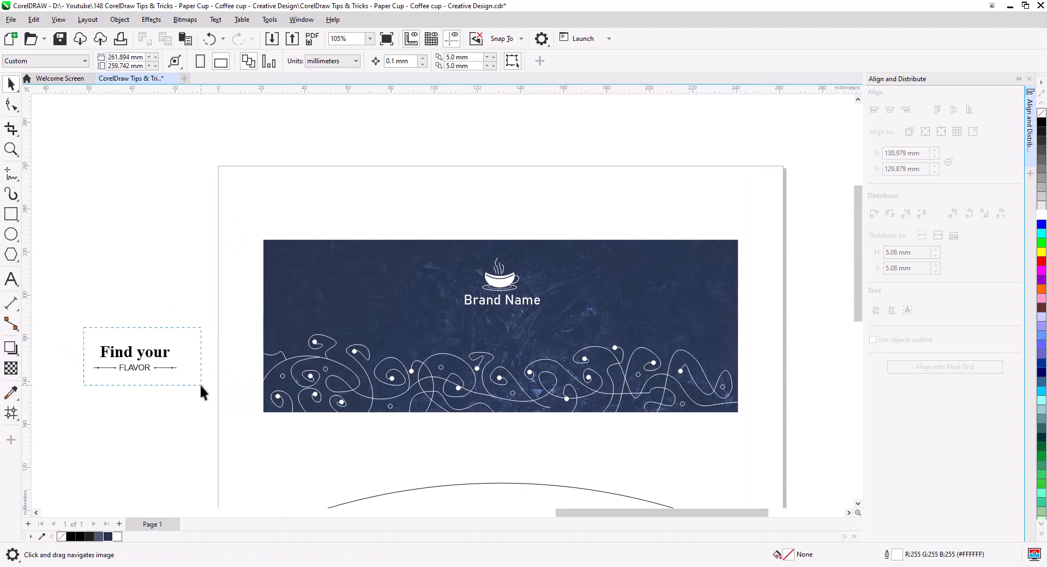
pyautogui.moveTo(199, 384); pyautogui.dragTo(180, 385)
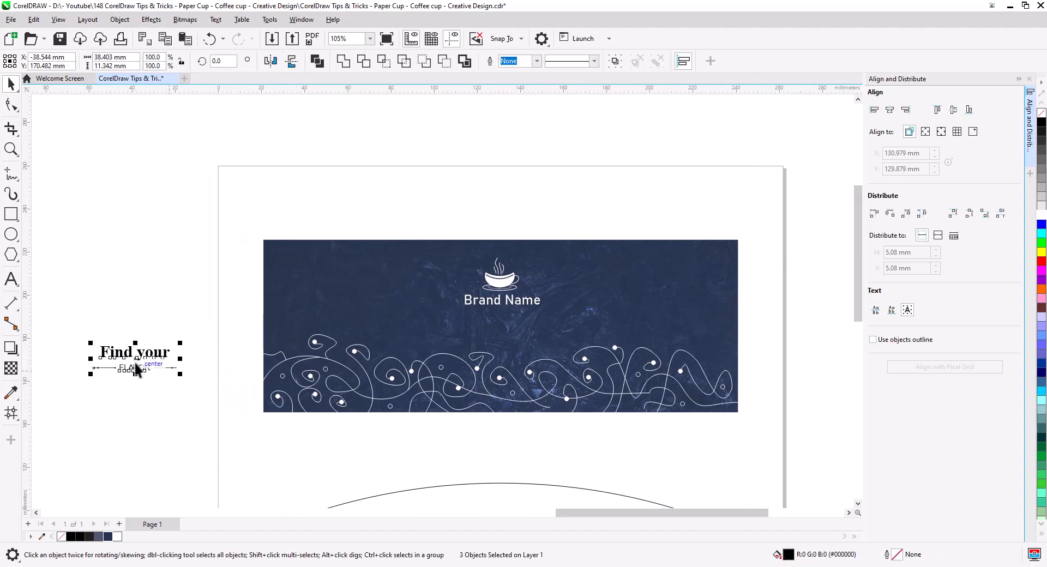
pyautogui.moveTo(142, 357); pyautogui.dragTo(512, 326)
pyautogui.scroll(2, 547, 325)
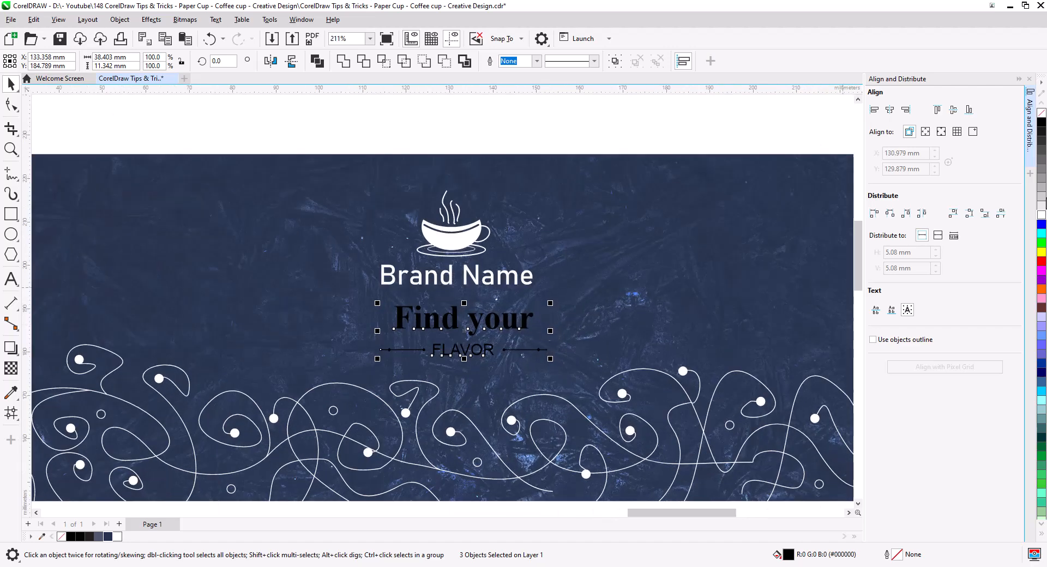
pyautogui.click(1042, 215)
# - Center the tagline with its decorative lines horizontally on the navy background
pyautogui.hotkey('ctrl', 'a')
pyautogui.click(889, 109)
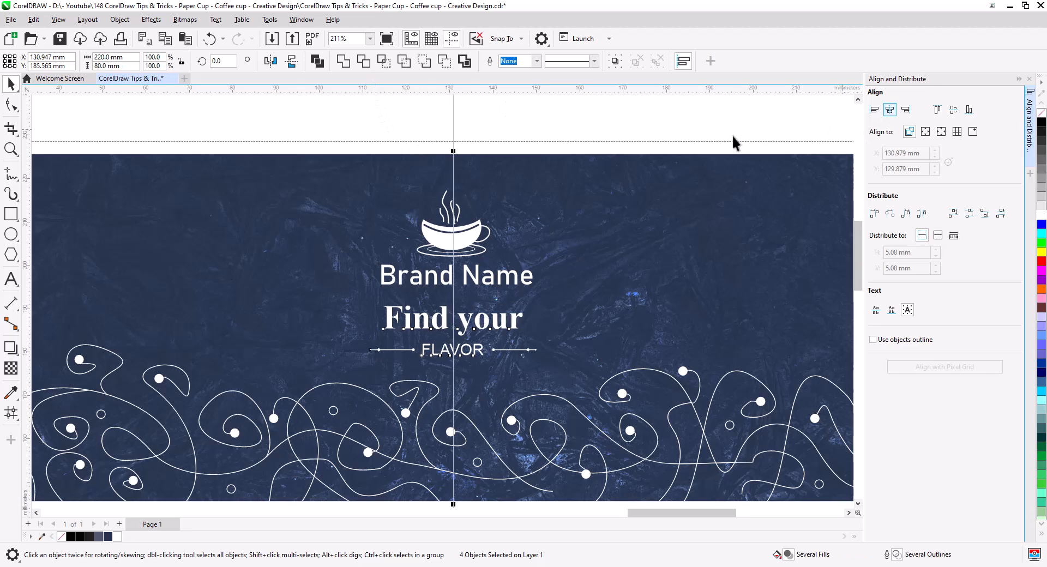
pyautogui.click(644, 144)
pyautogui.scroll(-3, 600, 175)
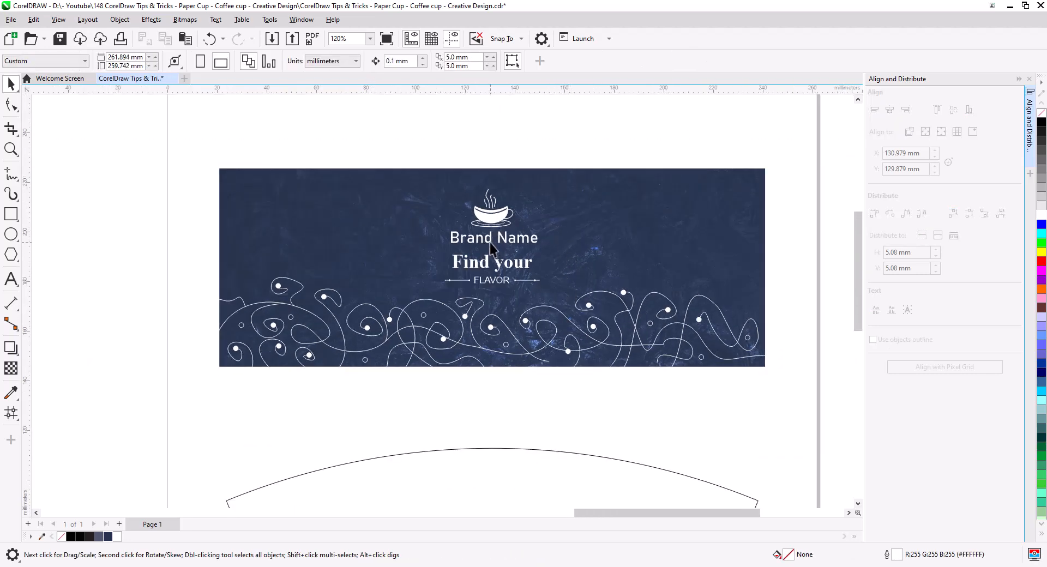
# - Reposition the cup icon and brand name together vertically to Y about 207 mm, leaving space above the tagline
pyautogui.moveTo(407, 160); pyautogui.dragTo(571, 261)
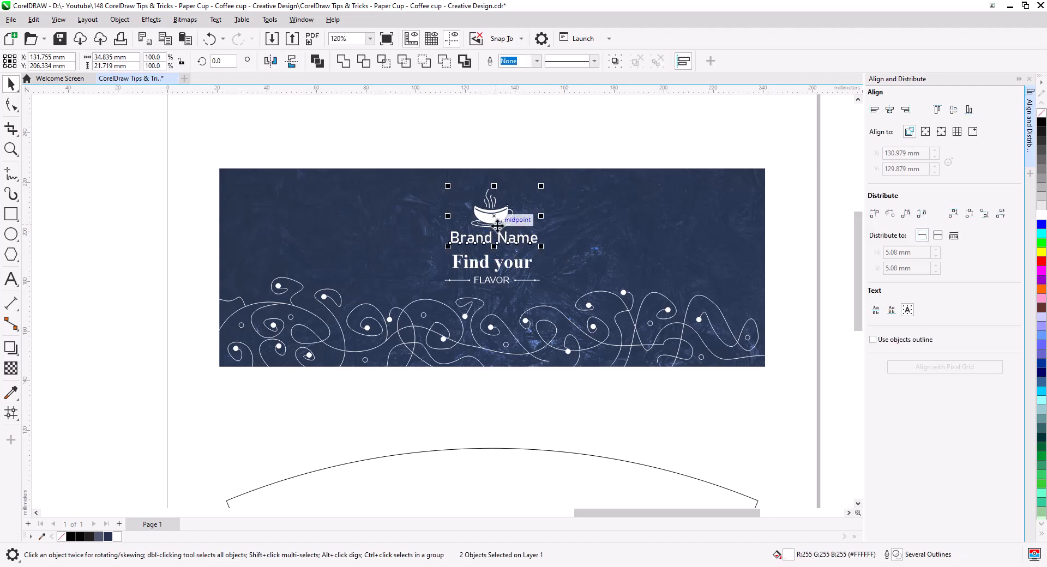
pyautogui.moveTo(497, 225); pyautogui.dragTo(498, 218)
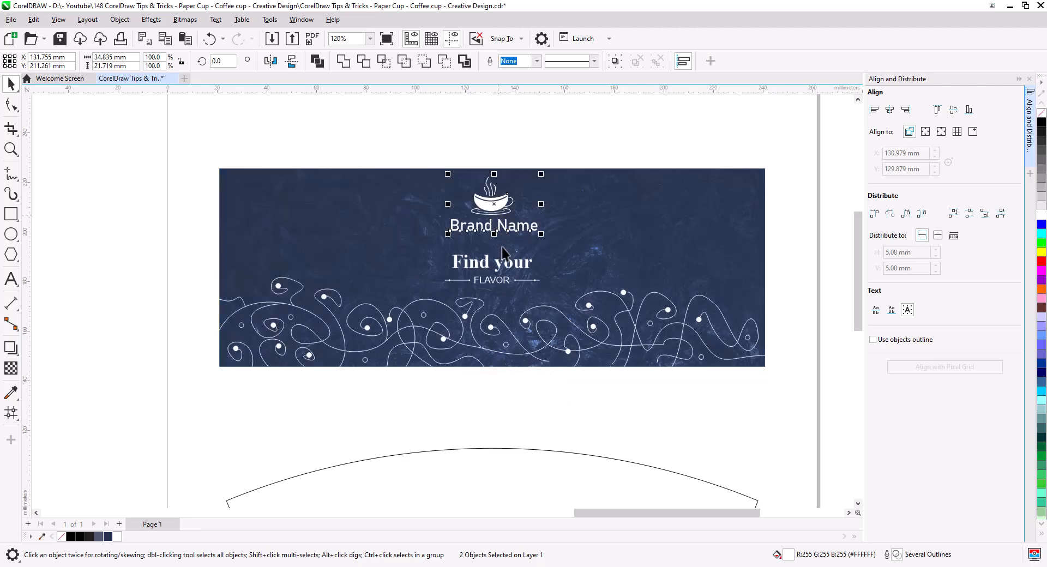
pyautogui.press('Down')
pyautogui.press('Down')
pyautogui.press('Down')
pyautogui.press('Down')
pyautogui.press('Down')
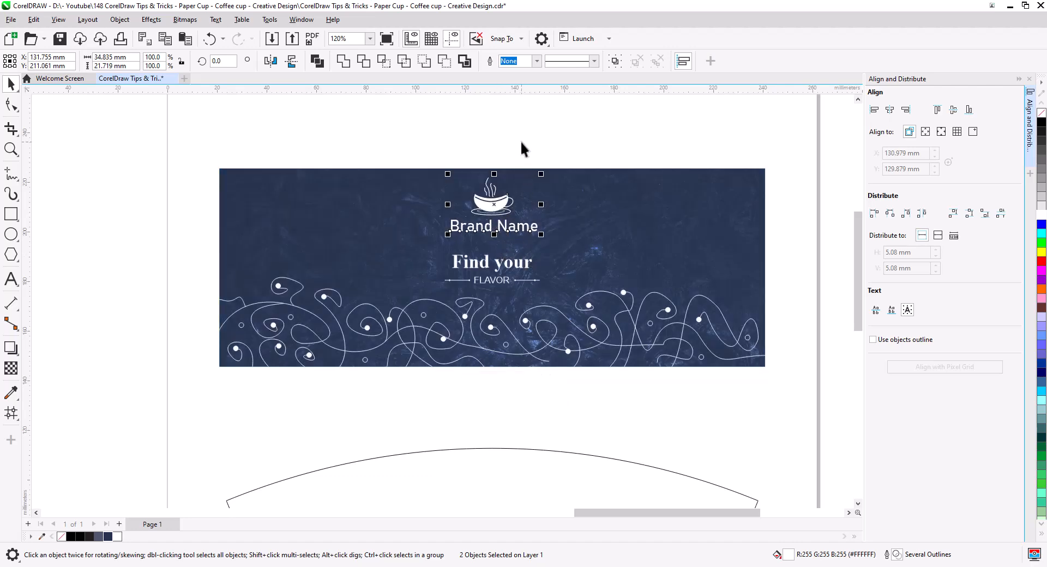
pyautogui.press('Down')
pyautogui.press('Down')
pyautogui.press('Down')
pyautogui.press('Down')
pyautogui.press('Down')
pyautogui.press('Down')
pyautogui.press('Down')
pyautogui.press('Down')
pyautogui.press('Down')
pyautogui.press('Down')
pyautogui.press('Down')
pyautogui.press('Down')
pyautogui.press('Down')
pyautogui.press('Down')
pyautogui.press('Down')
pyautogui.press('Down')
pyautogui.press('Down')
pyautogui.press('Down')
pyautogui.press('Down')
pyautogui.press('Down')
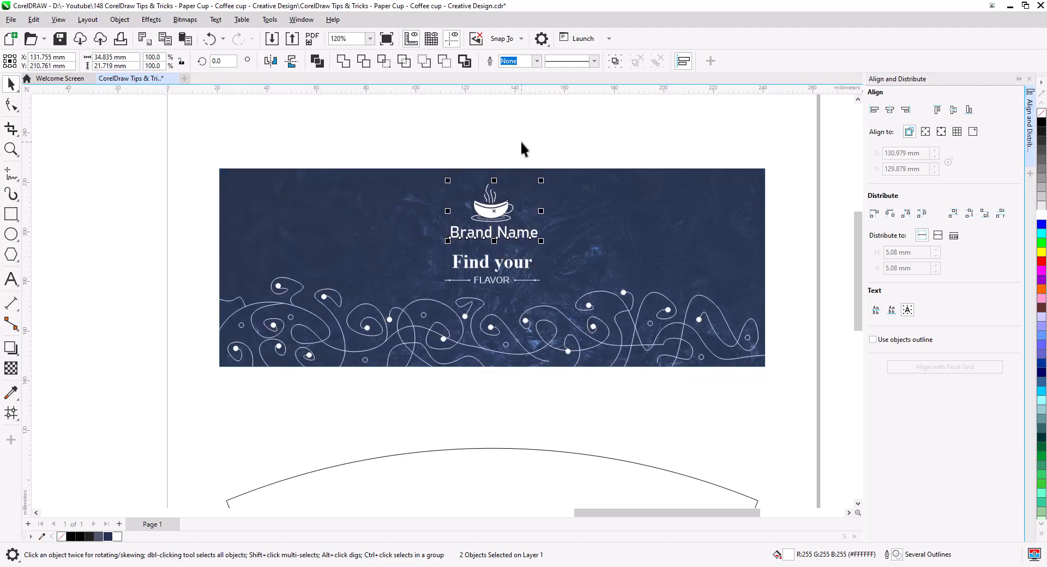
pyautogui.press('Down')
pyautogui.press('Down')
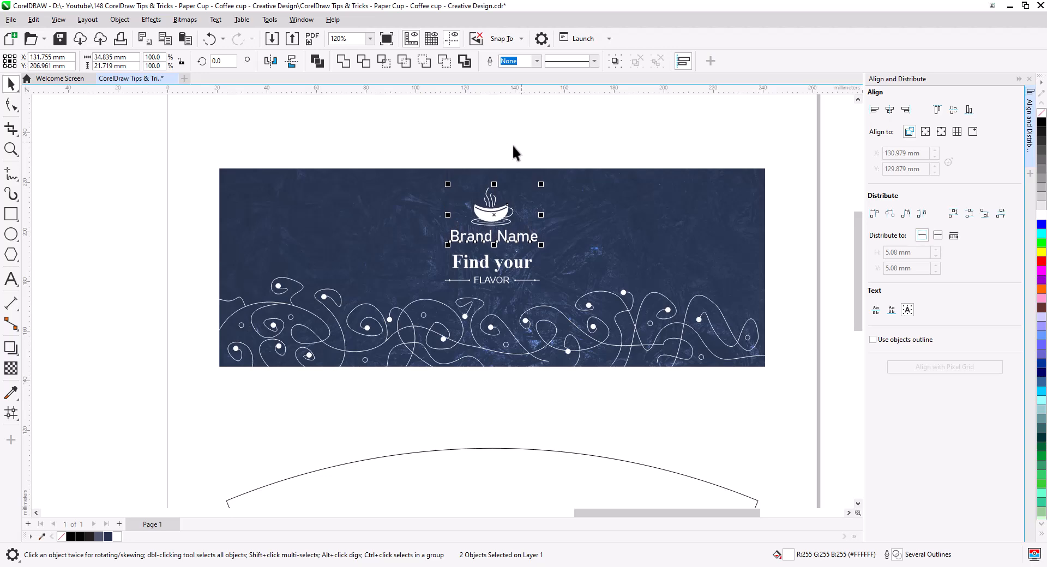
# - Scale the tagline with its lines down to about 29.8 × 8.8 mm and lower it to Y about 180.5 mm
pyautogui.scroll(2, 528, 268)
pyautogui.click(511, 267)
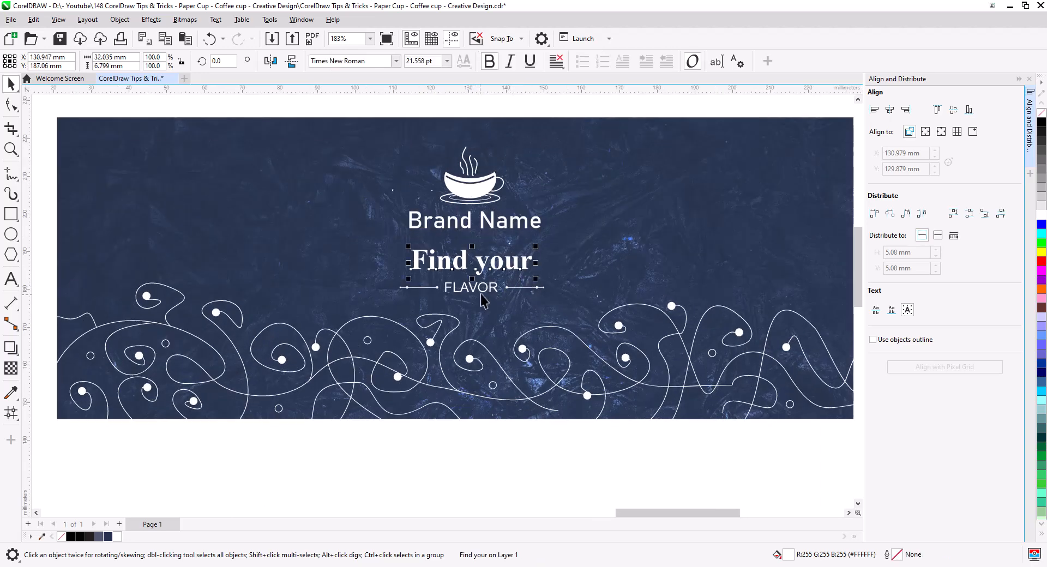
pyautogui.keyDown('shift'); pyautogui.click(490, 289); pyautogui.keyUp('shift')
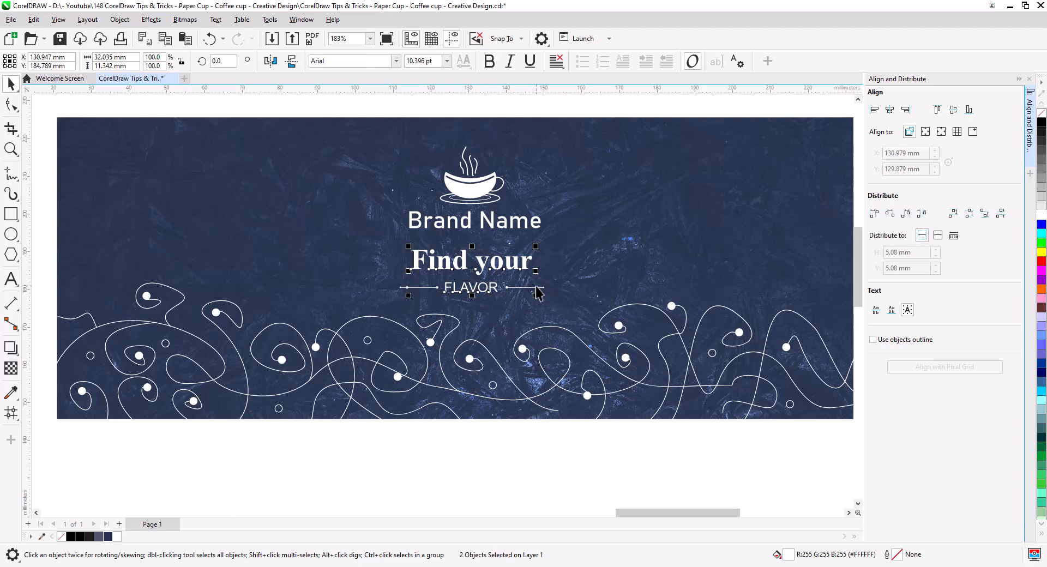
pyautogui.keyDown('shift'); pyautogui.click(538, 288); pyautogui.keyUp('shift')
pyautogui.moveTo(538, 287); pyautogui.dragTo(531, 307)
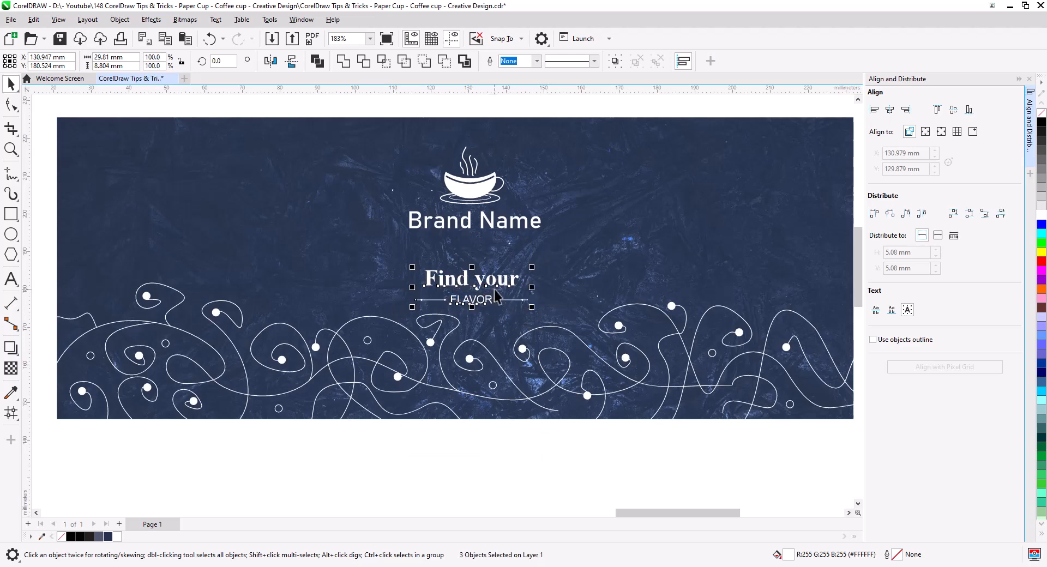
# - Move the cup icon and brand name together slightly down toward the tagline
pyautogui.scroll(-1, 465, 261)
pyautogui.moveTo(393, 145); pyautogui.dragTo(536, 250)
pyautogui.moveTo(479, 206); pyautogui.dragTo(479, 211)
pyautogui.click(498, 134)
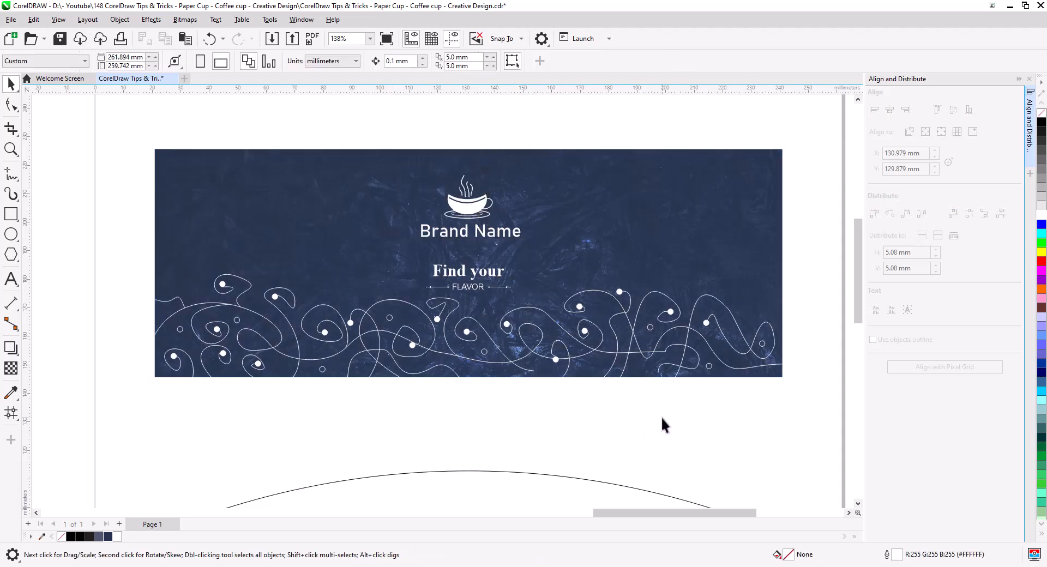
# - Try a purple #9900CC fill on the background, then restore the navy fill
pyautogui.click(764, 203)
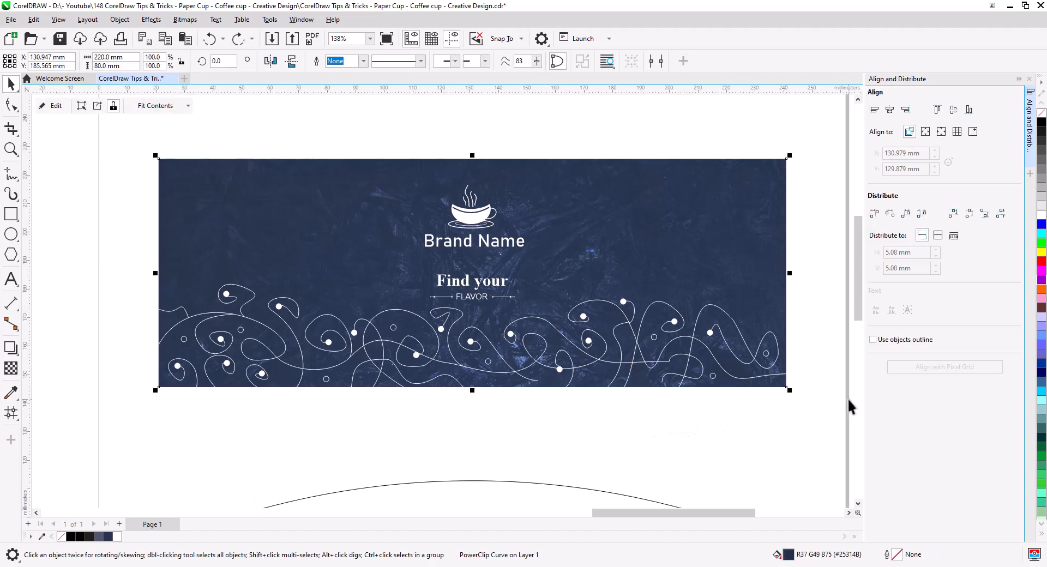
pyautogui.click(1041, 281)
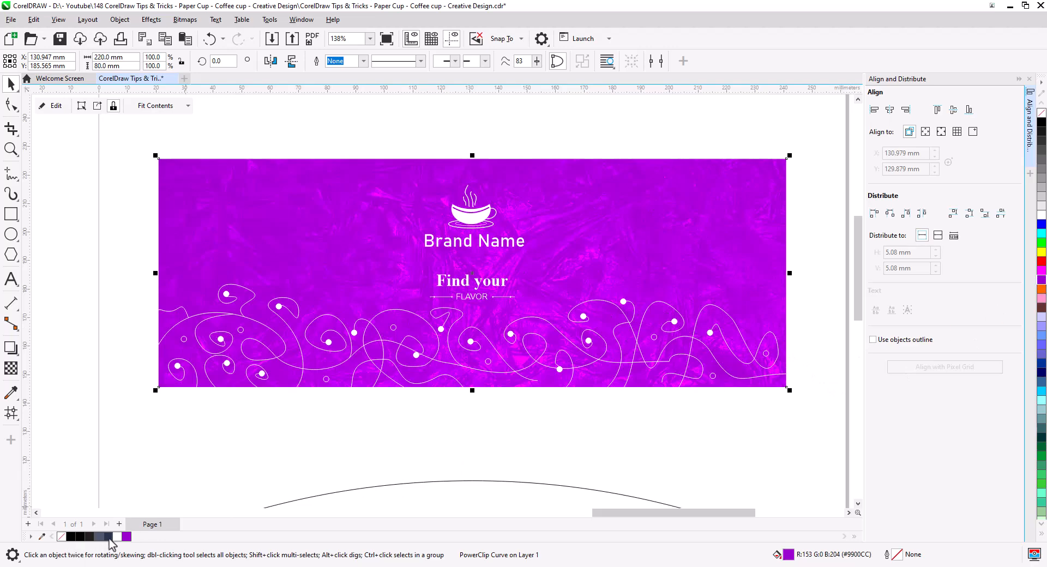
pyautogui.click(109, 536)
pyautogui.click(538, 433)
# - Place a duplicate of the complete wrap design outside the page, level with the original
pyautogui.scroll(-1, 567, 430)
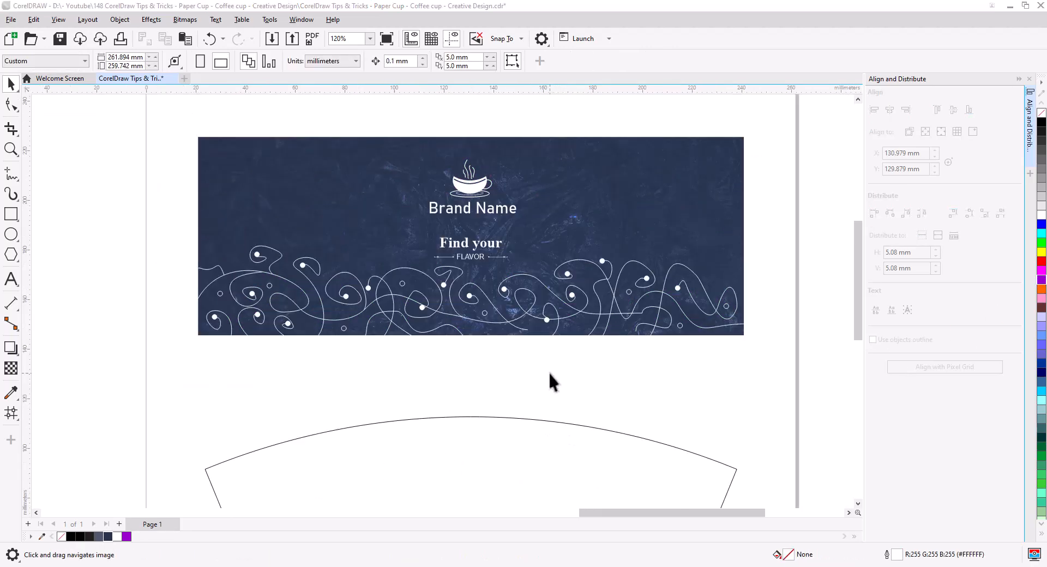
pyautogui.moveTo(175, 115); pyautogui.dragTo(761, 358)
pyautogui.moveTo(734, 212); pyautogui.dragTo(95, 207)
pyautogui.click(113, 231)
# - Convert the whole wrap design on the page to a 300 dpi RGB 24-bit bitmap with a transparent background
pyautogui.moveTo(178, 108); pyautogui.dragTo(767, 350)
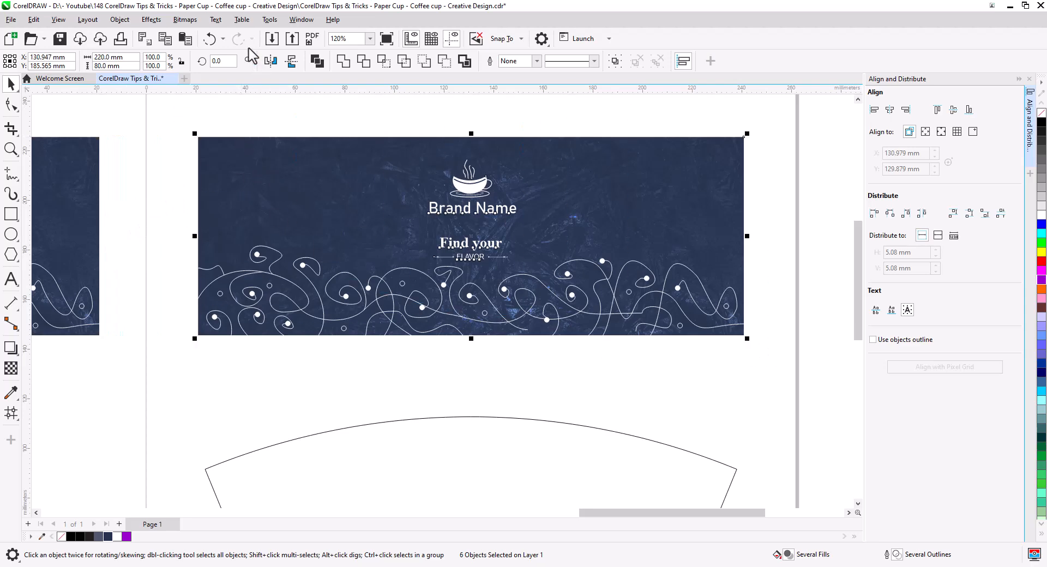
pyautogui.click(186, 19)
pyautogui.click(210, 38)
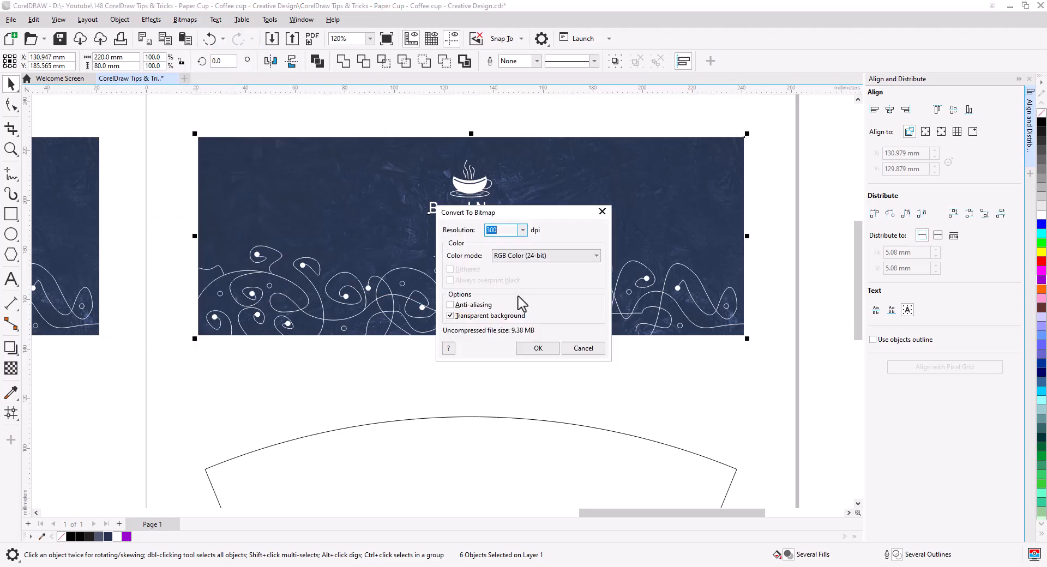
pyautogui.click(534, 349)
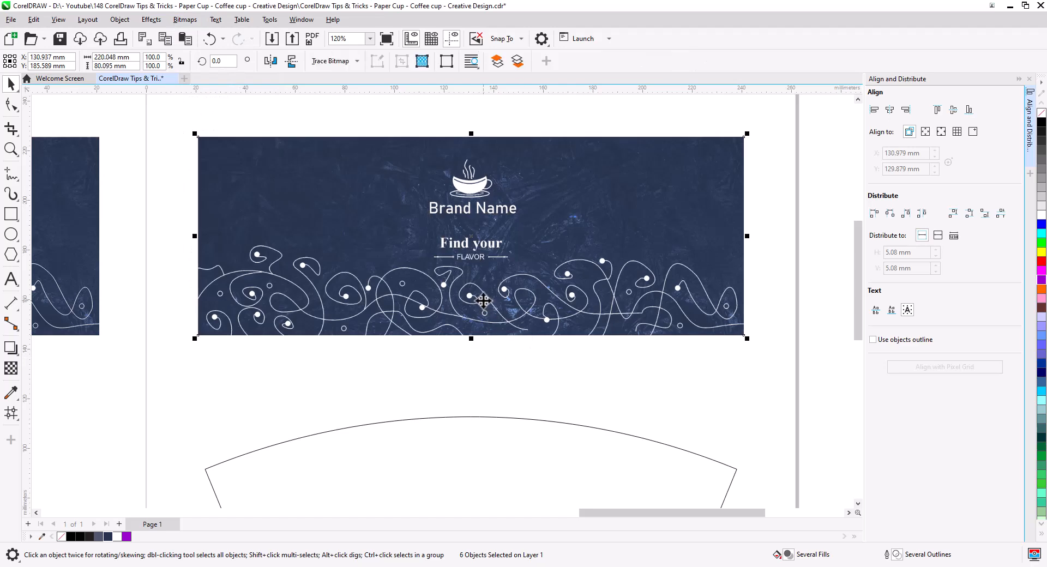
# - Place the wrap bitmap over the curved cup template and send it to the back of the page
pyautogui.scroll(-1, 485, 303)
pyautogui.moveTo(507, 336); pyautogui.dragTo(513, 454)
pyautogui.rightClick(548, 407)
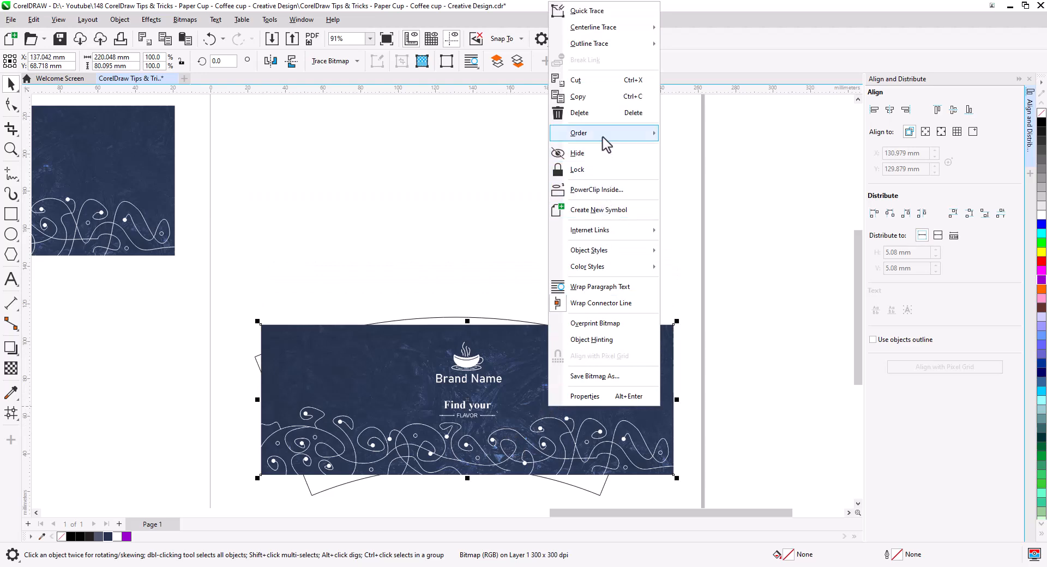
pyautogui.moveTo(603, 139)
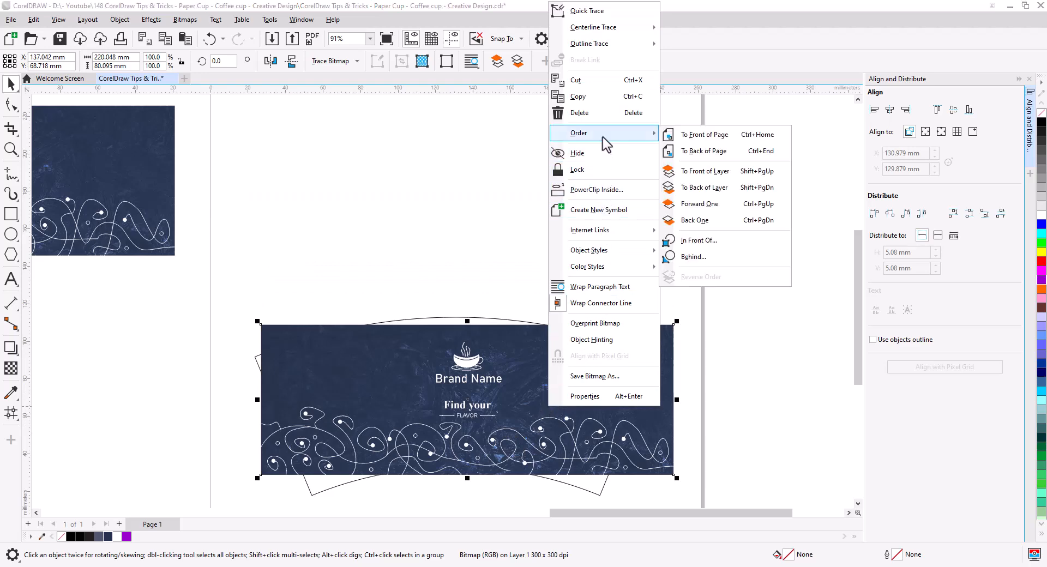
pyautogui.click(694, 155)
pyautogui.scroll(3, 581, 379)
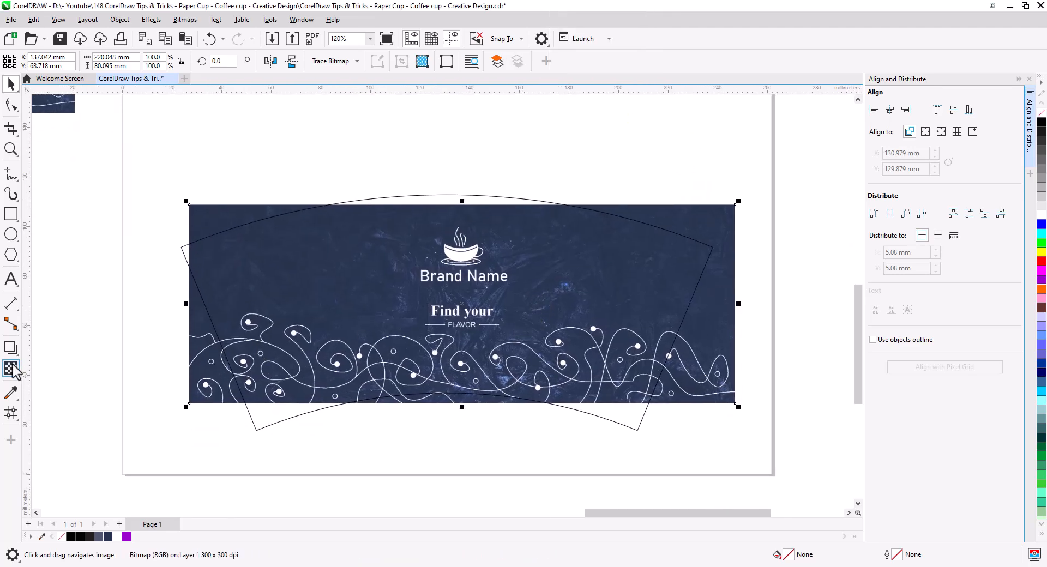
# - Apply an Envelope to the wrap bitmap, remove its mid-edge nodes to leave four corners, and convert all its edges to straight lines
pyautogui.click(11, 349)
pyautogui.click(57, 414)
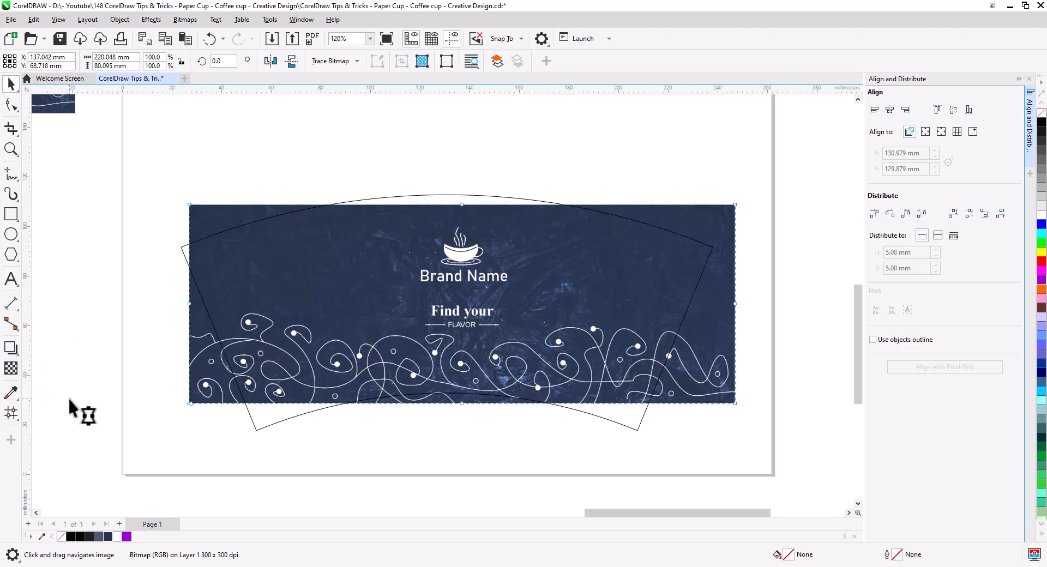
pyautogui.moveTo(163, 293); pyautogui.dragTo(709, 325)
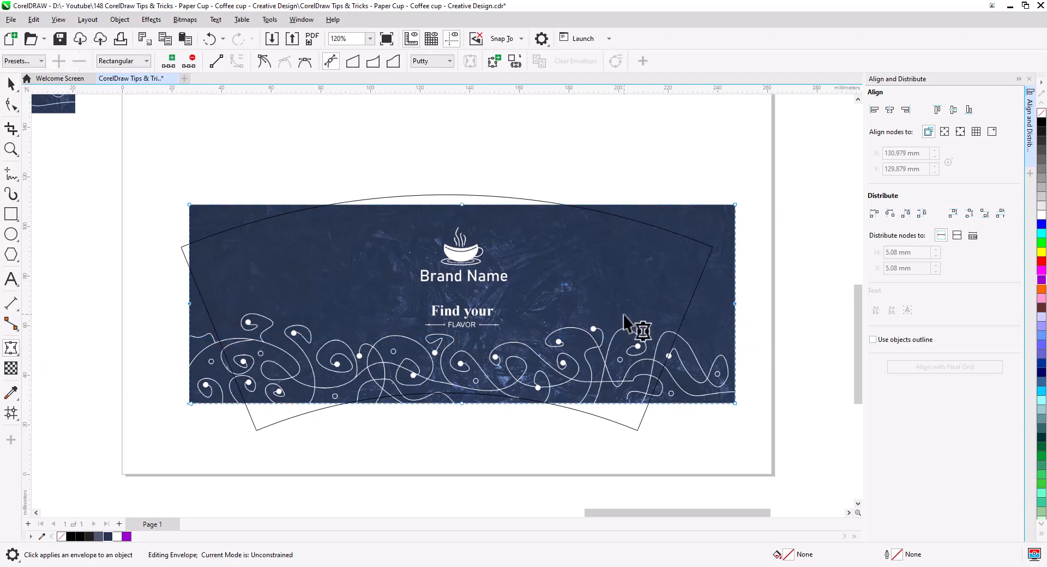
pyautogui.click(461, 403)
pyautogui.moveTo(172, 174); pyautogui.dragTo(791, 423)
pyautogui.click(215, 62)
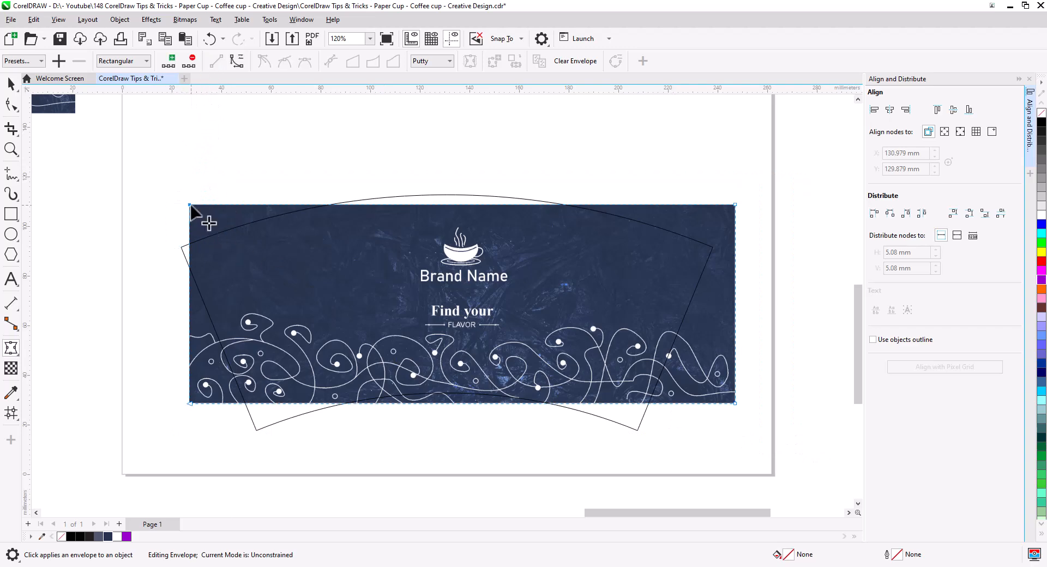
# - Snap the envelope's four corner nodes to the matching corners of the curved cup template
pyautogui.moveTo(190, 205); pyautogui.dragTo(182, 247)
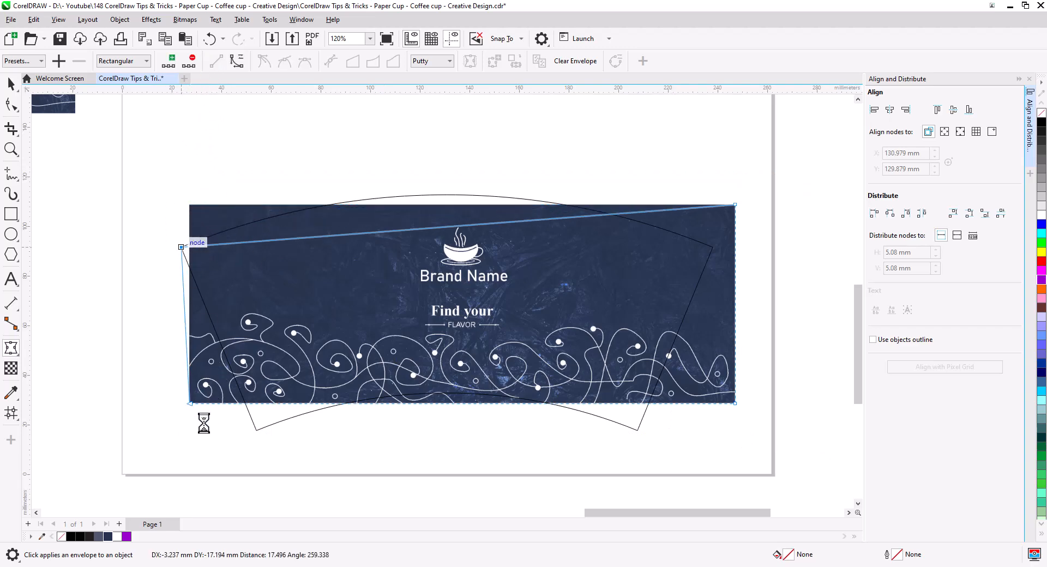
pyautogui.moveTo(196, 407); pyautogui.dragTo(253, 427)
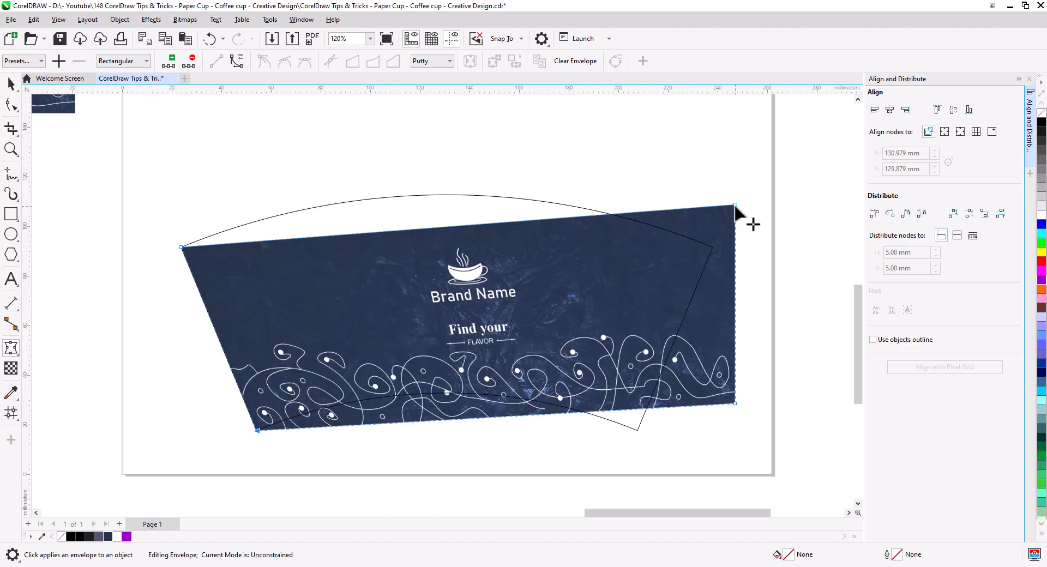
pyautogui.moveTo(736, 205); pyautogui.dragTo(713, 247)
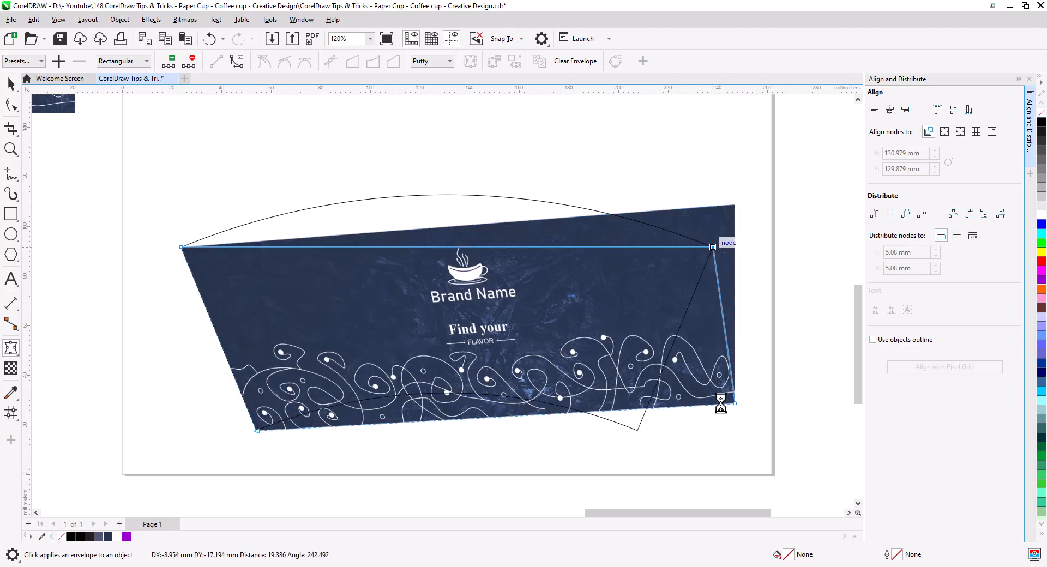
pyautogui.moveTo(734, 404); pyautogui.dragTo(638, 430)
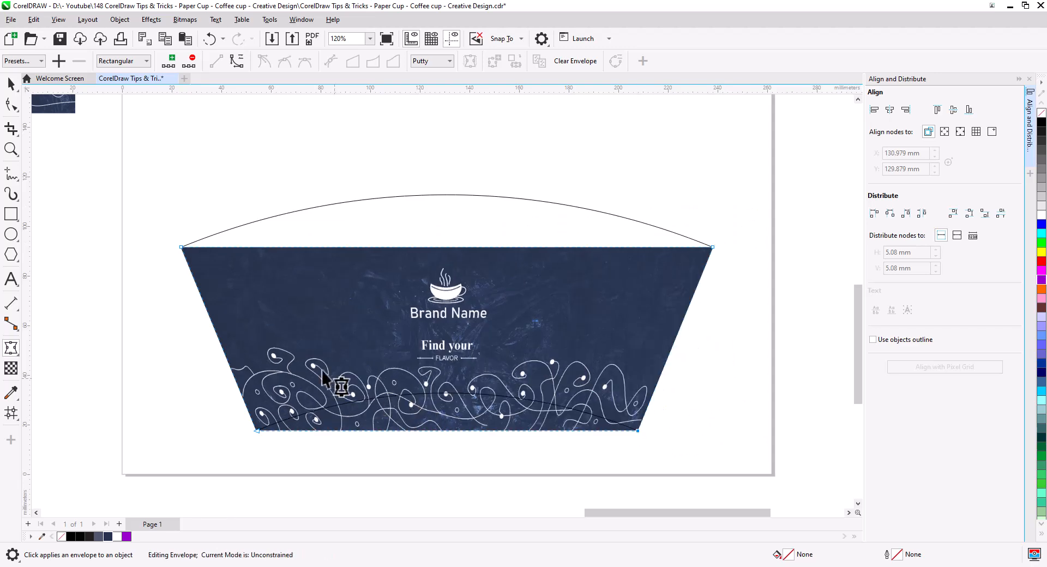
# - Convert the envelope edges to curves, bend the upper and lower edges onto the template's arcs, and deselect the wrap
pyautogui.moveTo(150, 206); pyautogui.dragTo(756, 457)
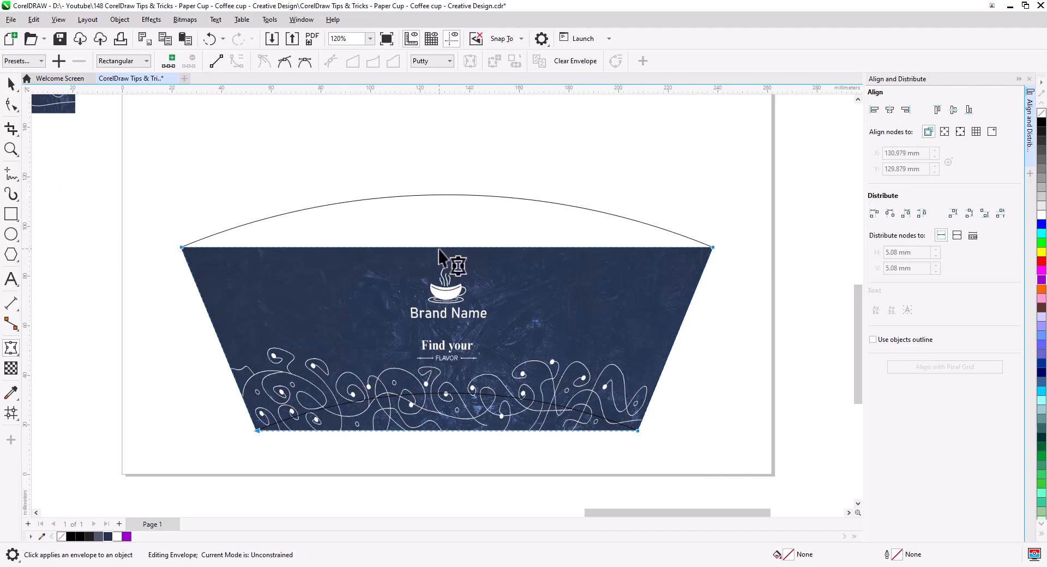
pyautogui.moveTo(439, 247); pyautogui.dragTo(443, 195)
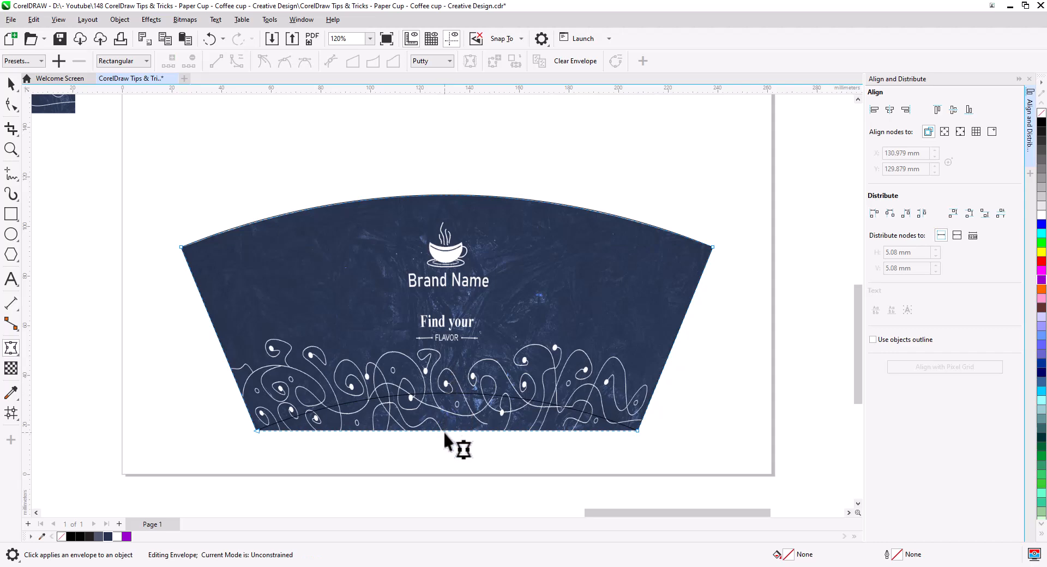
pyautogui.moveTo(443, 430); pyautogui.dragTo(445, 392)
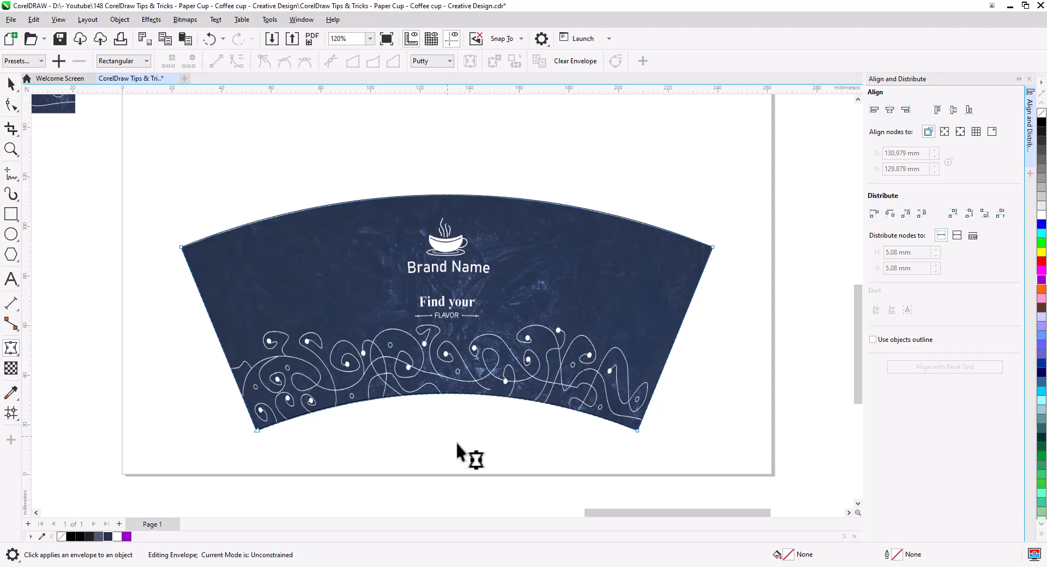
pyautogui.click(9, 84)
pyautogui.click(153, 288)
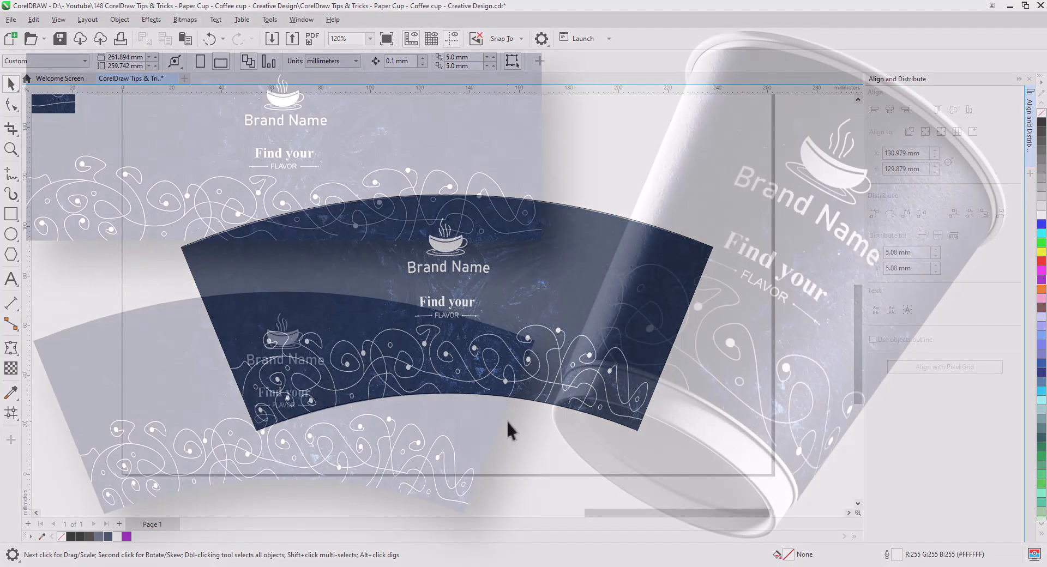